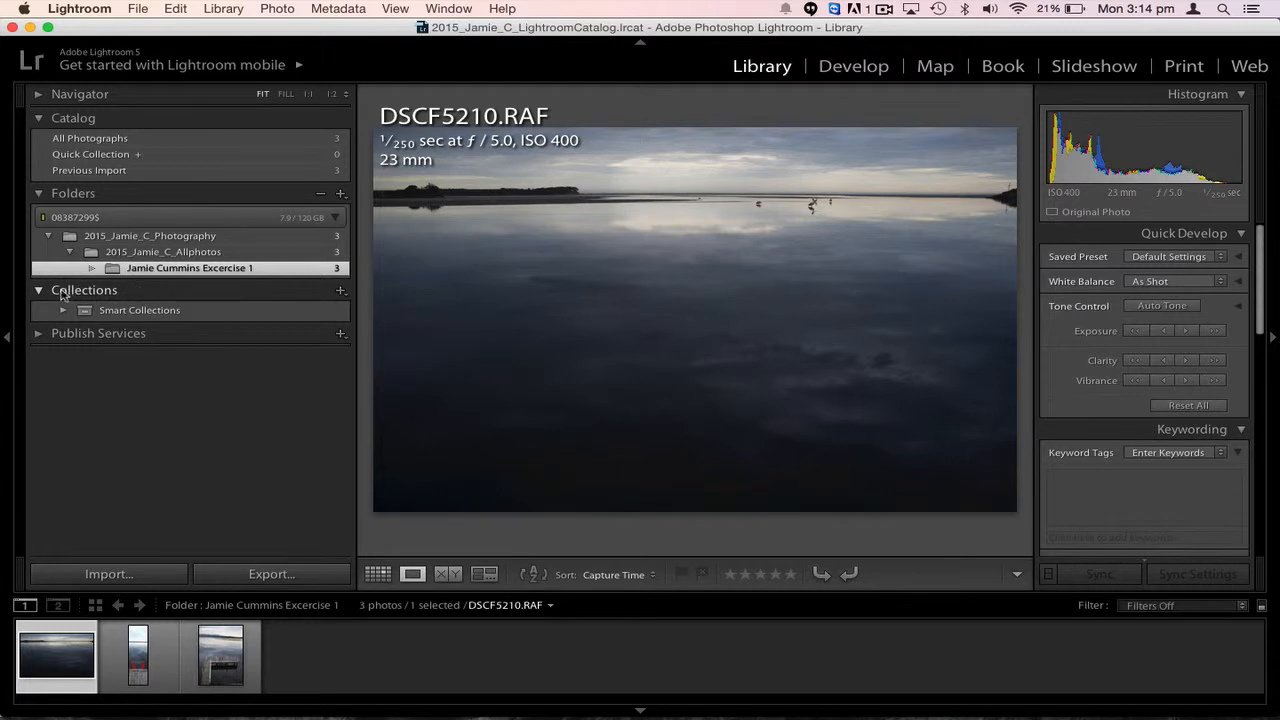
- Create a top-level collection set named "Excercise 1"
{"action": "left_click", "coordinate": [340, 291]}
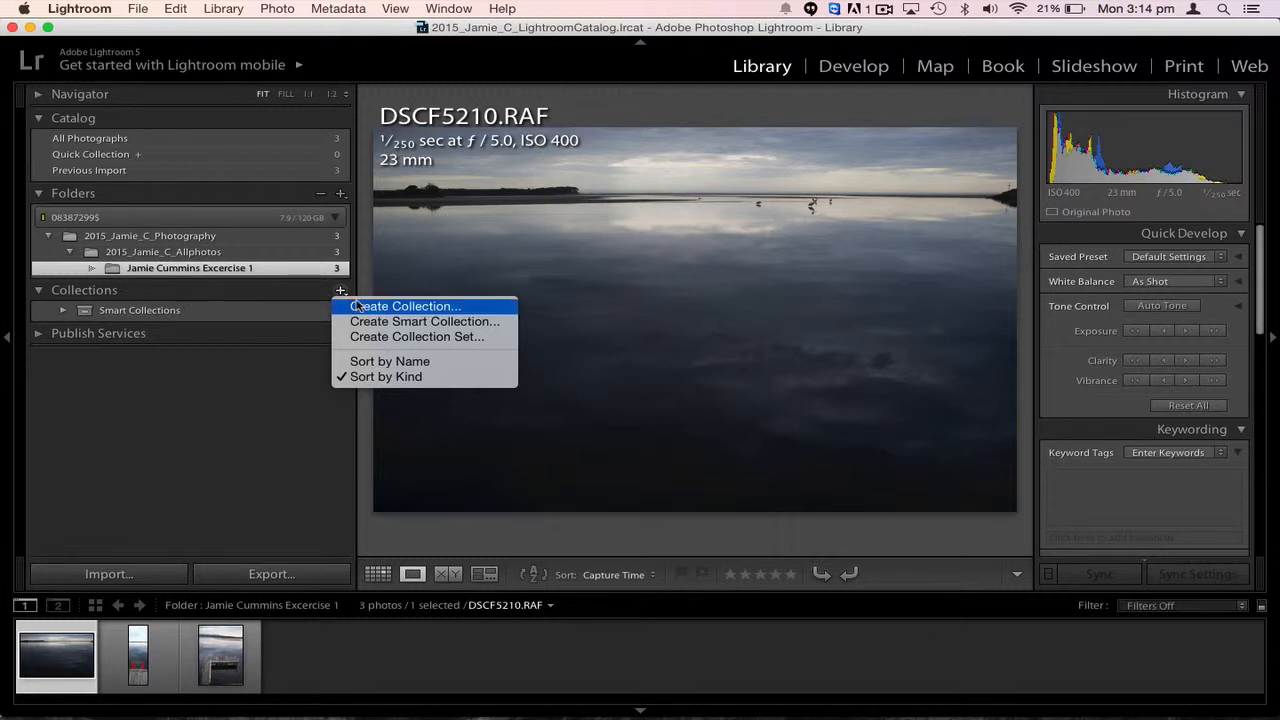
{"action": "left_click", "coordinate": [390, 338]}
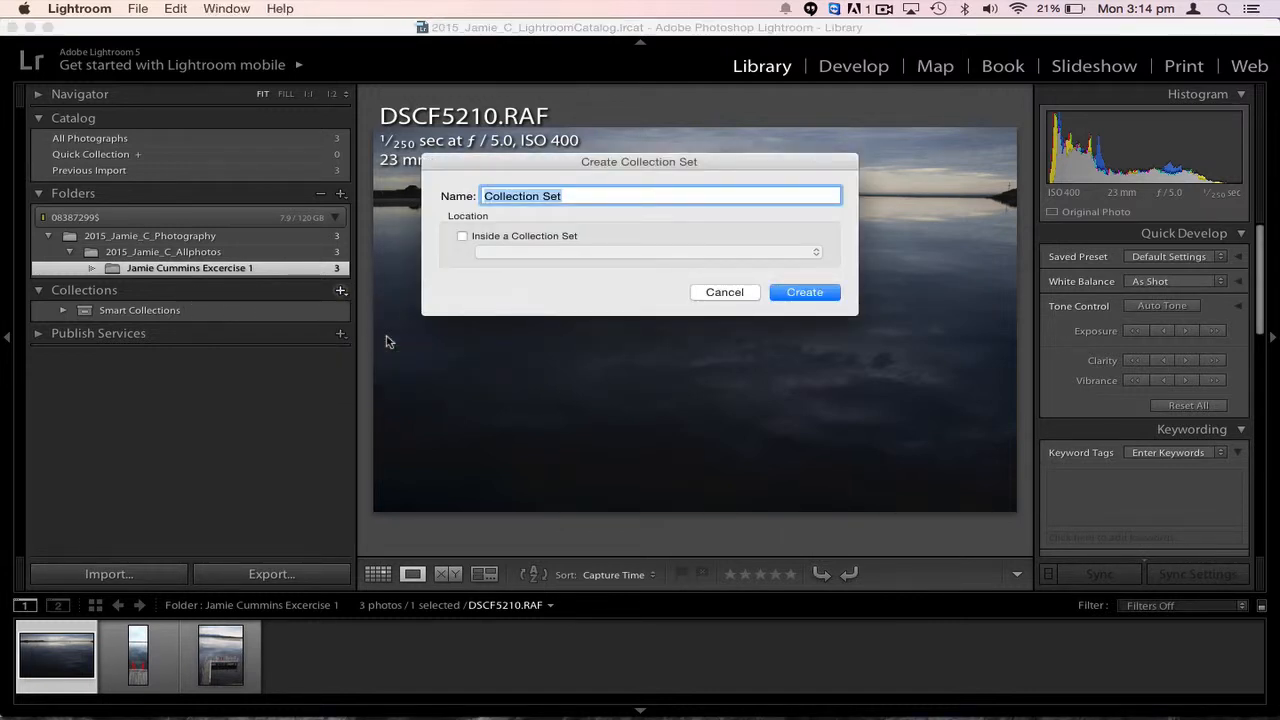
{"action": "type", "text": "Excer"}
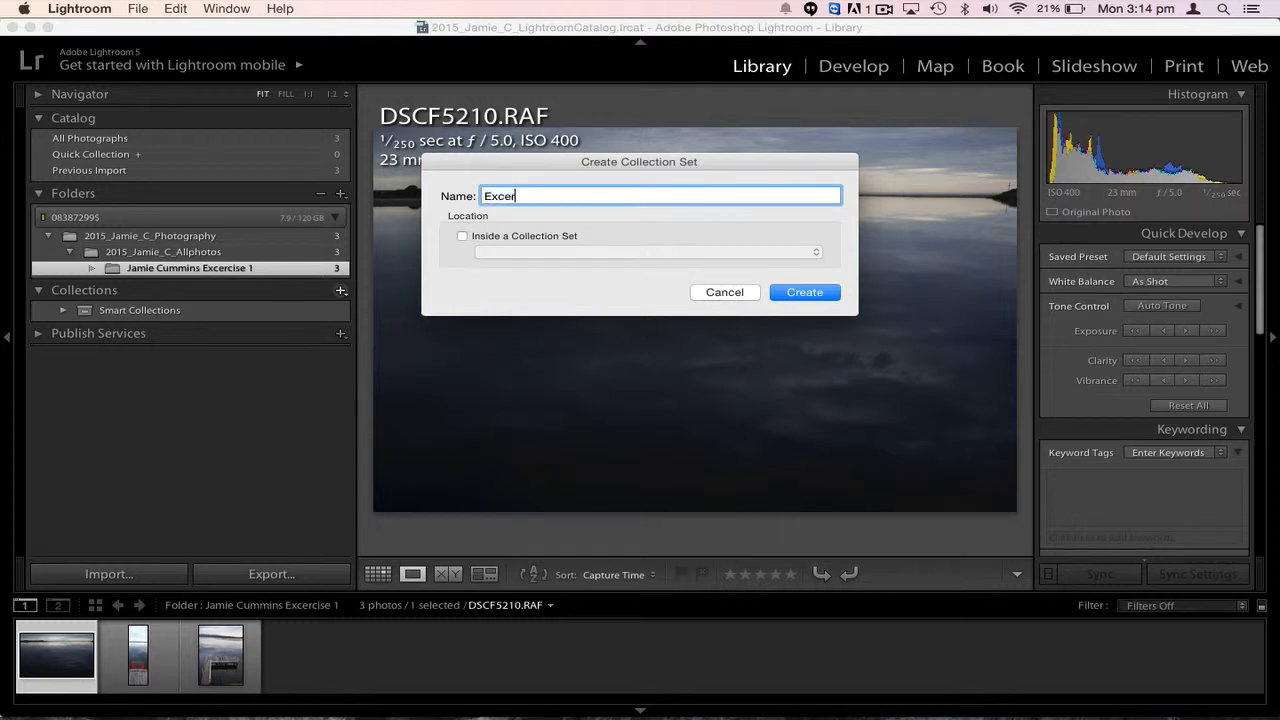
{"action": "type", "text": "cies"}
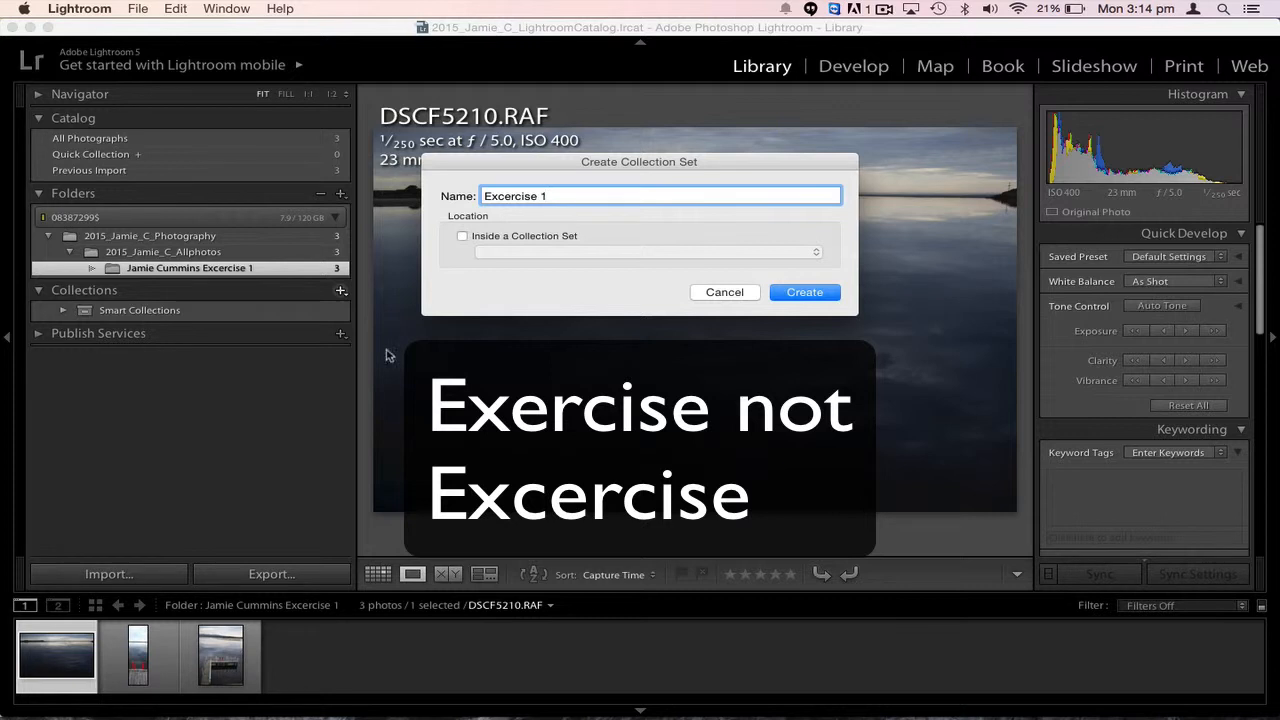
{"action": "left_click", "coordinate": [802, 292]}
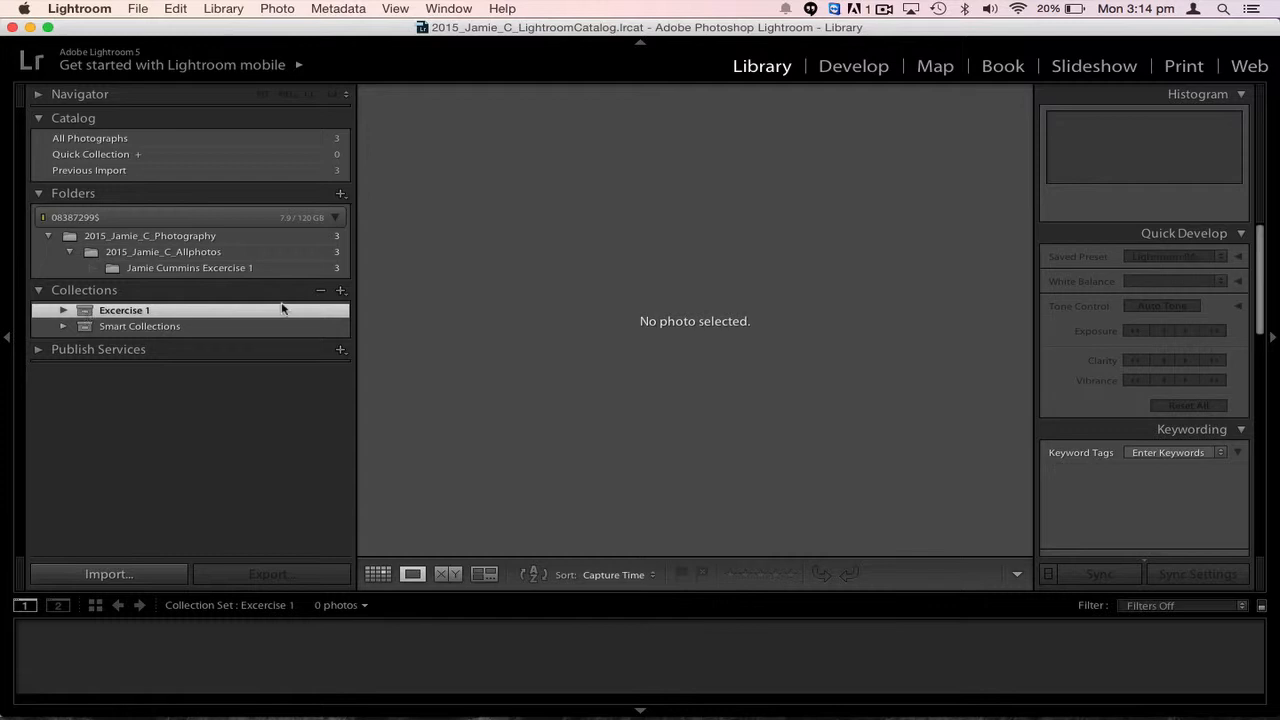
- Create a collection named "Originals" inside the Excercise 1 collection set
{"action": "left_click", "coordinate": [340, 291]}
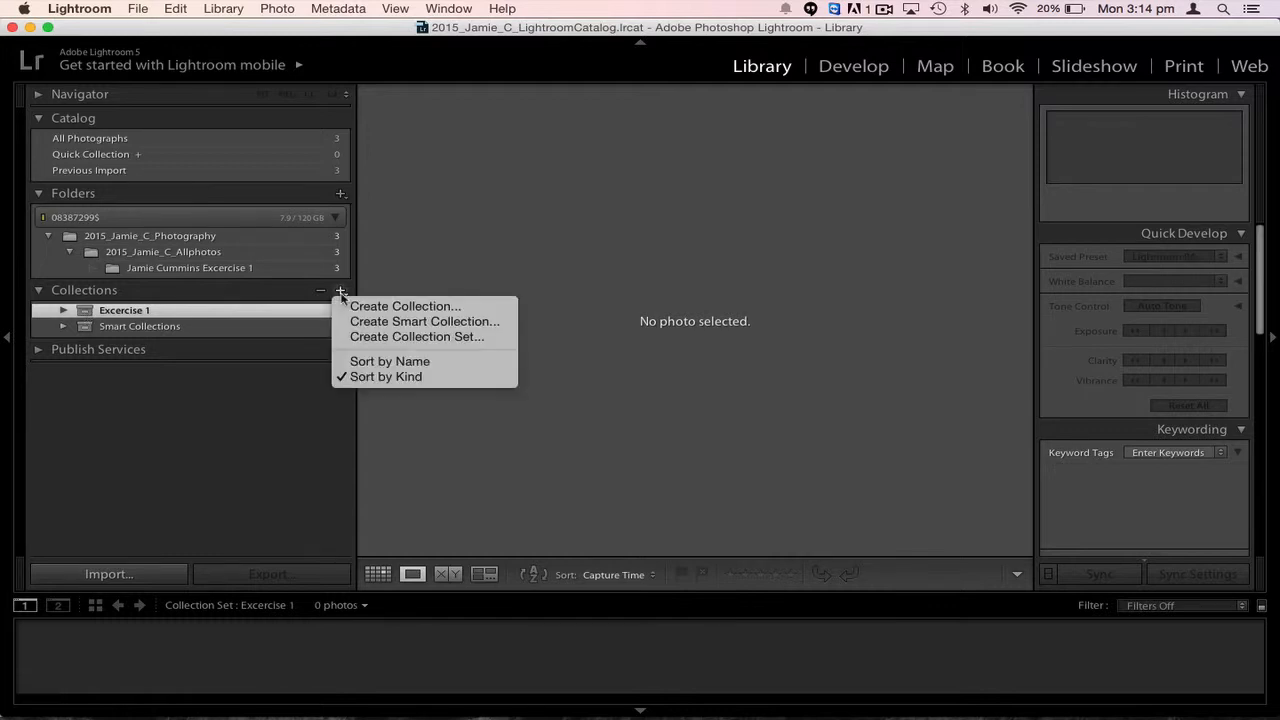
{"action": "left_click", "coordinate": [405, 307]}
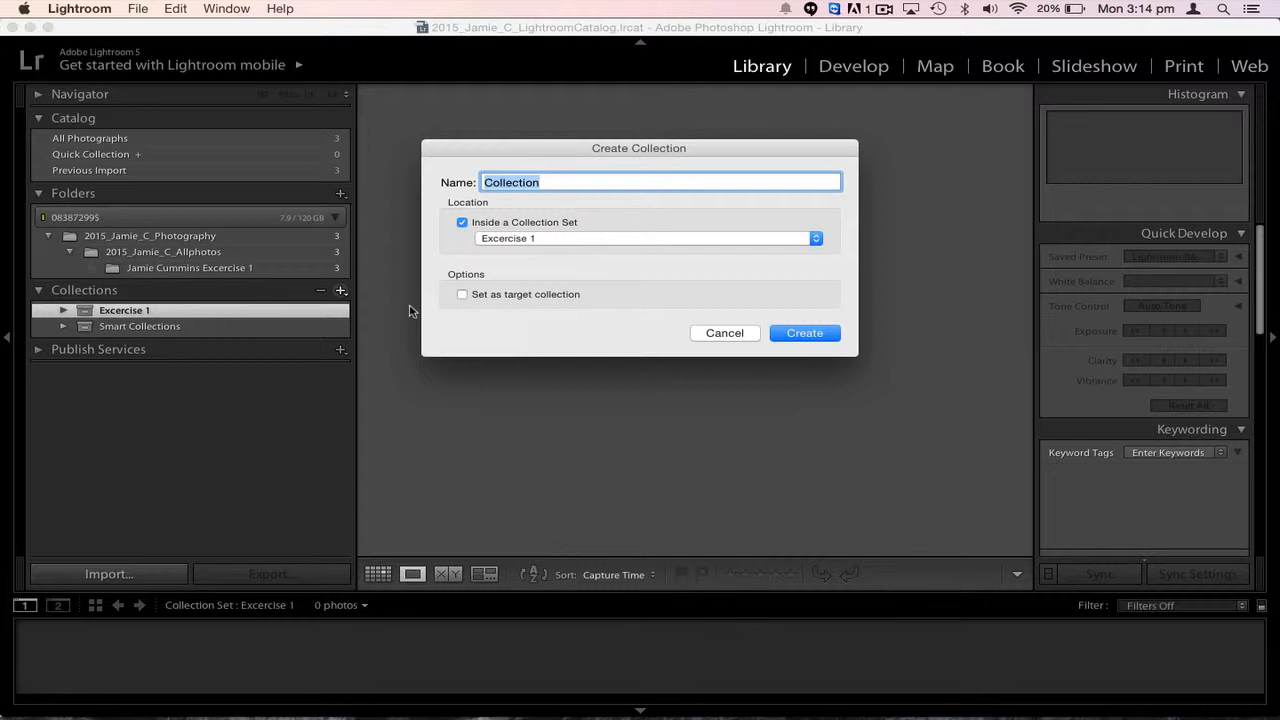
{"action": "type", "text": "Originals"}
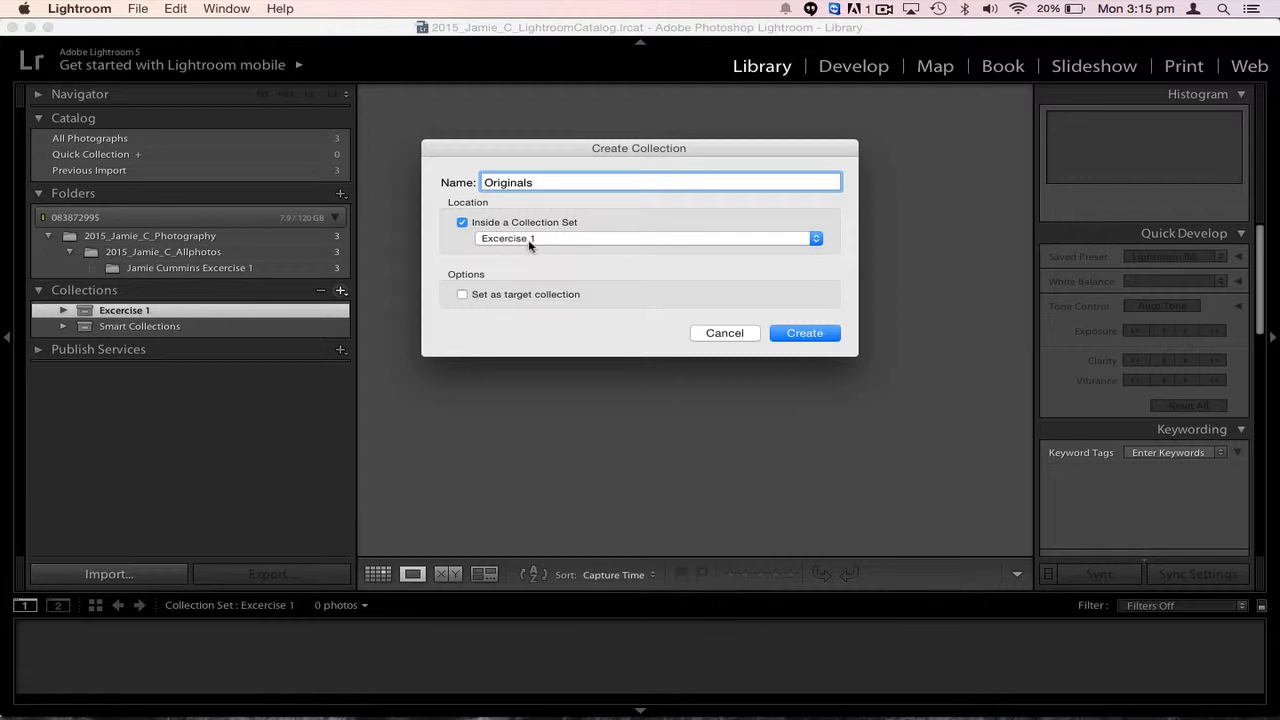
{"action": "left_click", "coordinate": [802, 338]}
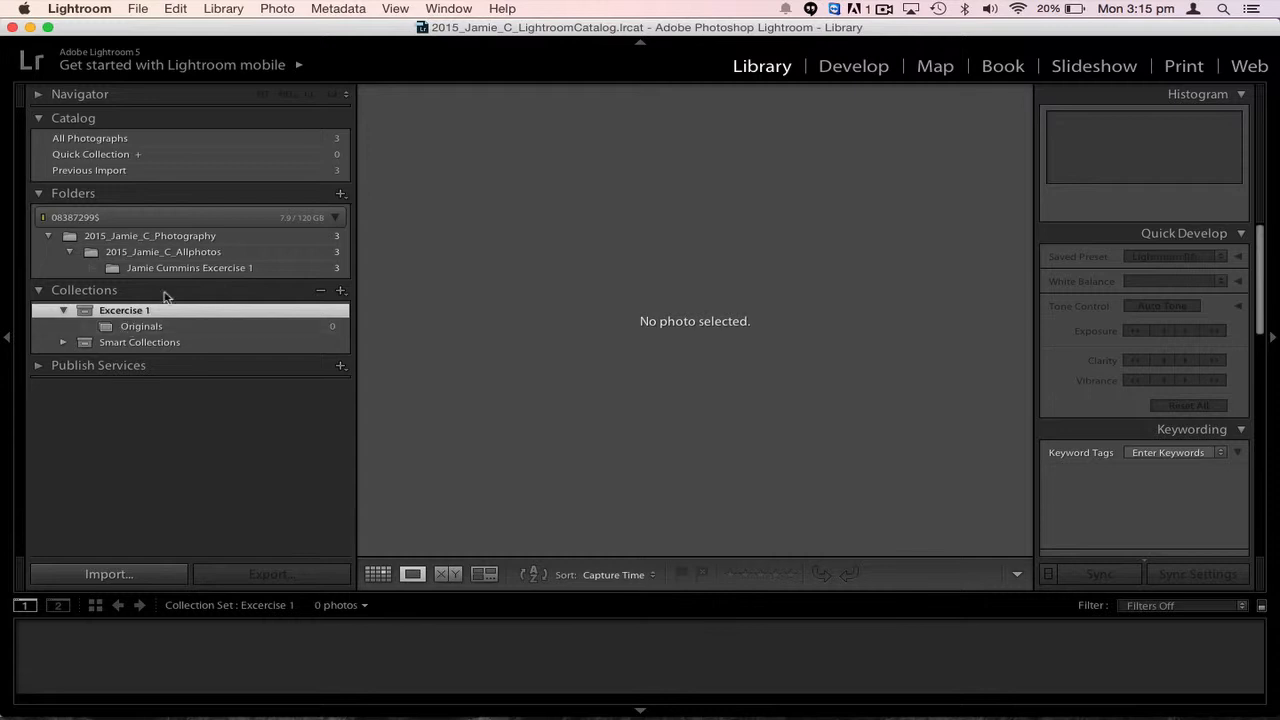
- Show the photos of the imported Excercise 1 folder in Grid view with none of them selected
{"action": "left_click", "coordinate": [214, 270]}
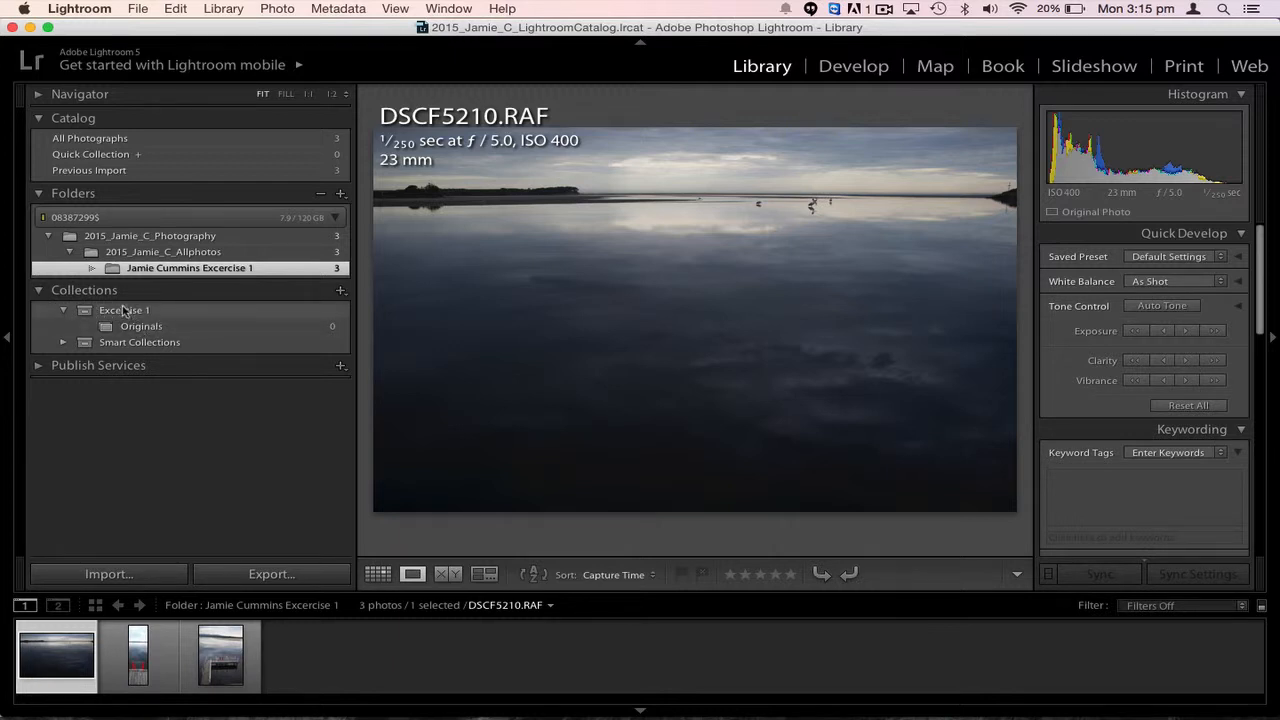
{"action": "left_click", "coordinate": [379, 575]}
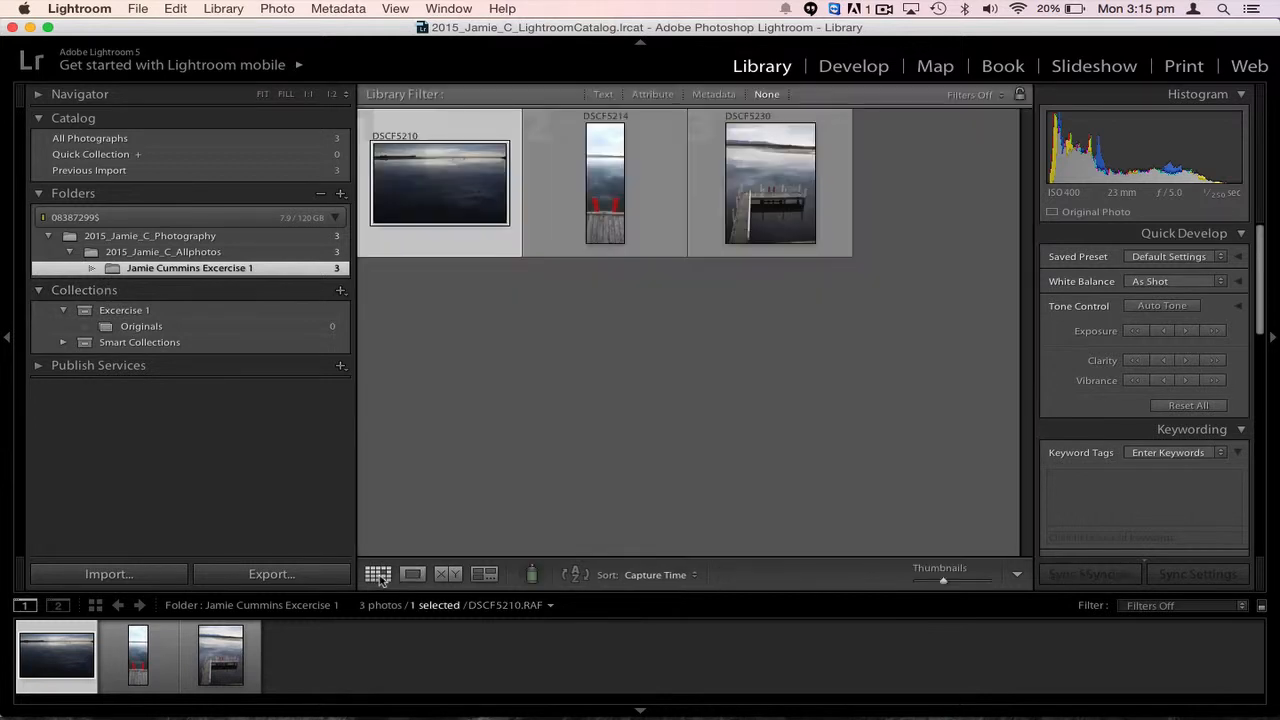
{"action": "left_click", "coordinate": [663, 302]}
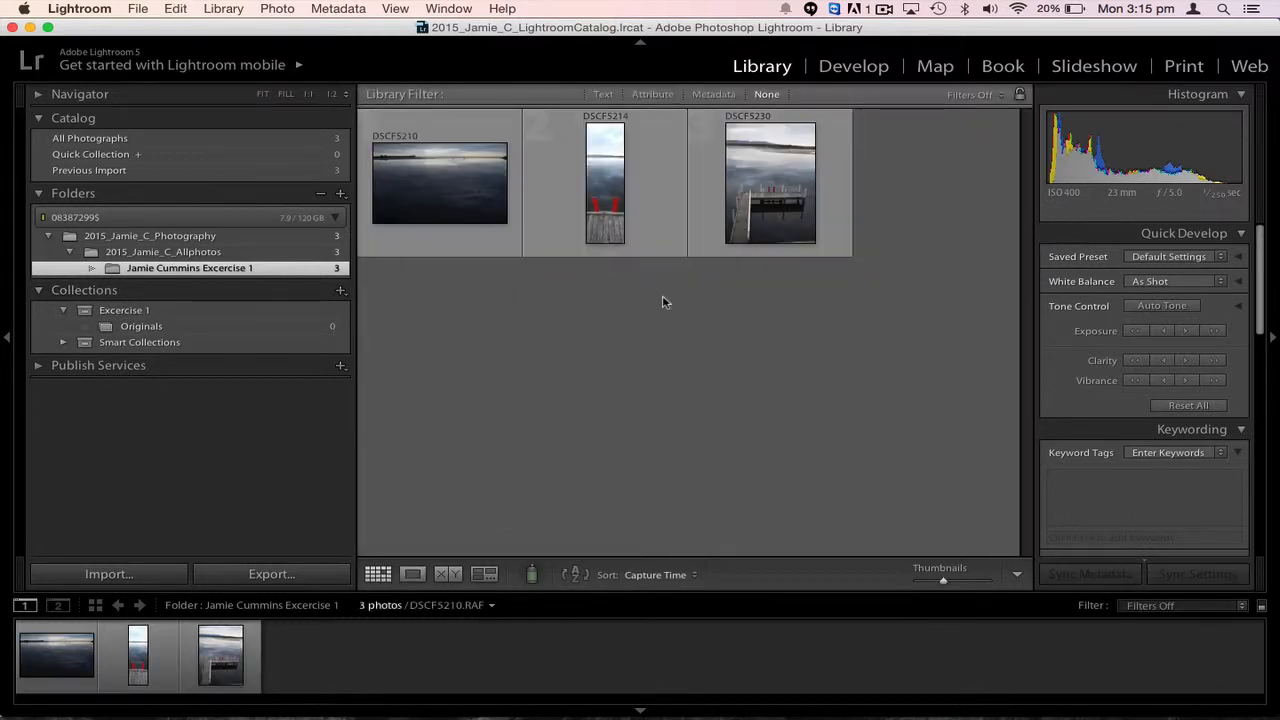
{"action": "left_click", "coordinate": [773, 188]}
{"action": "left_click", "coordinate": [625, 190], "text": "shift"}
{"action": "left_click", "coordinate": [484, 185], "text": "shift"}
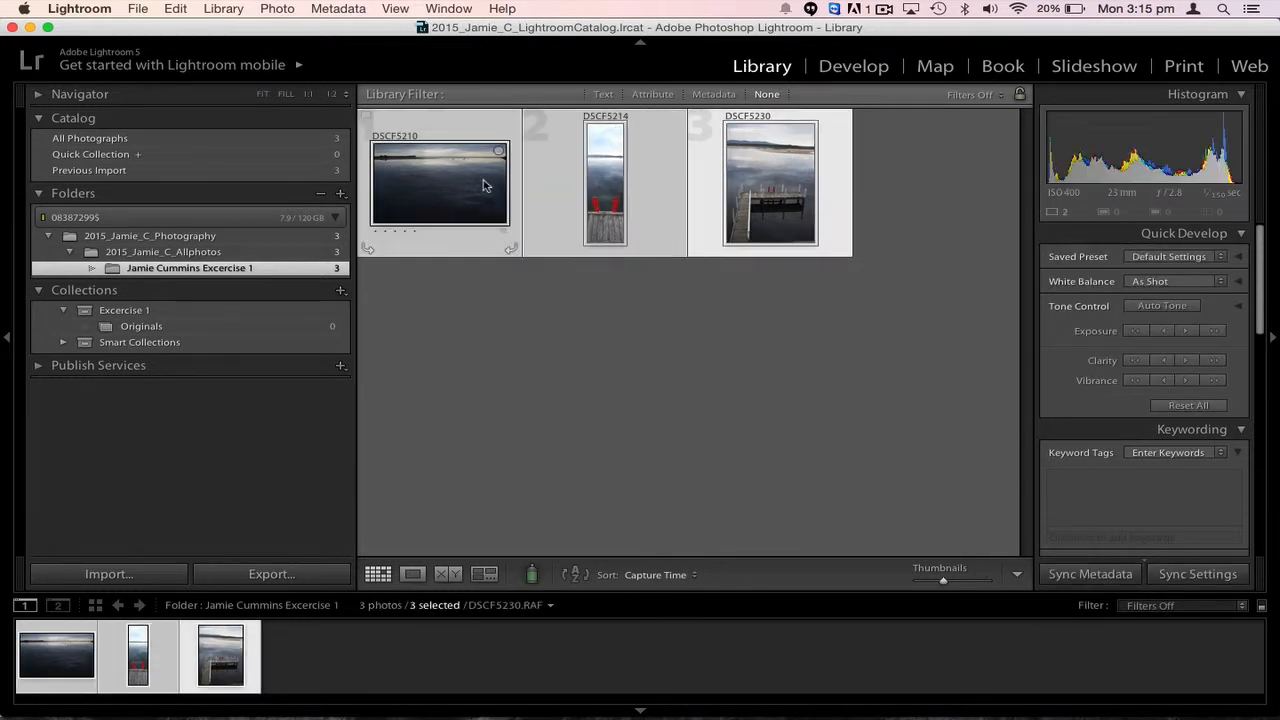
{"action": "left_click", "coordinate": [516, 371]}
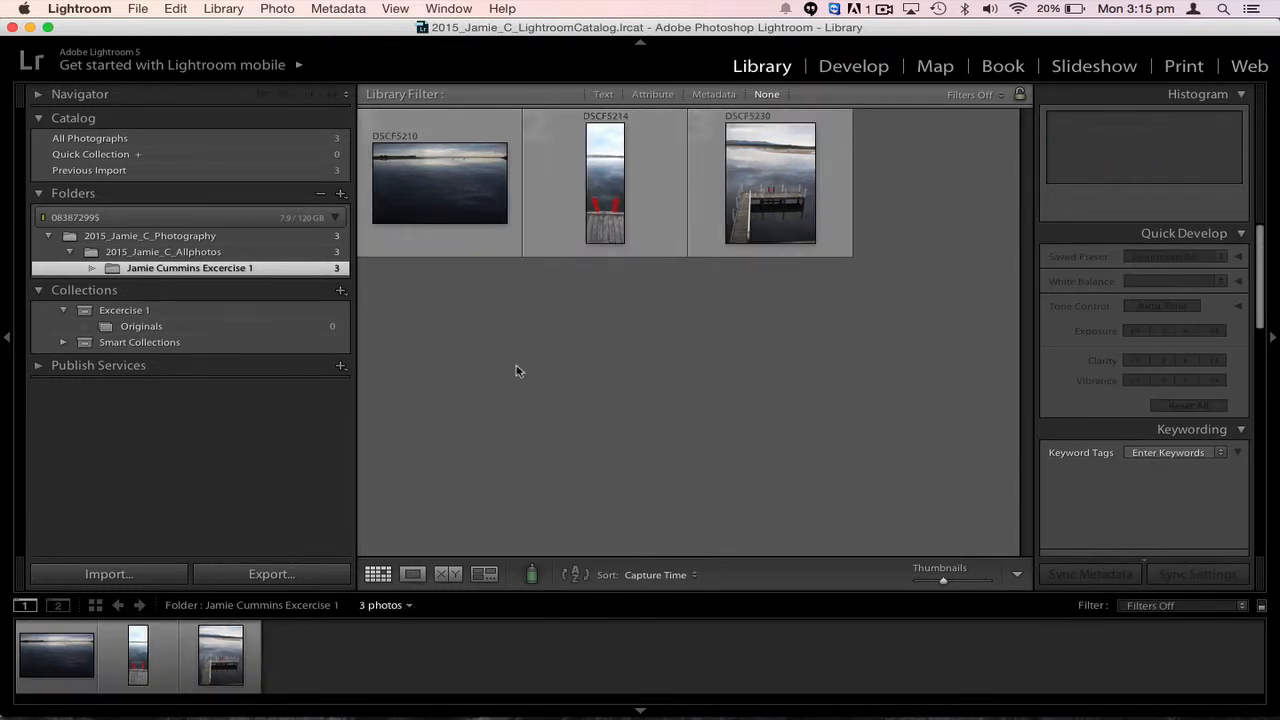
- Select all three photos in the folder and add them to the Originals collection
{"action": "key", "text": "super+a"}
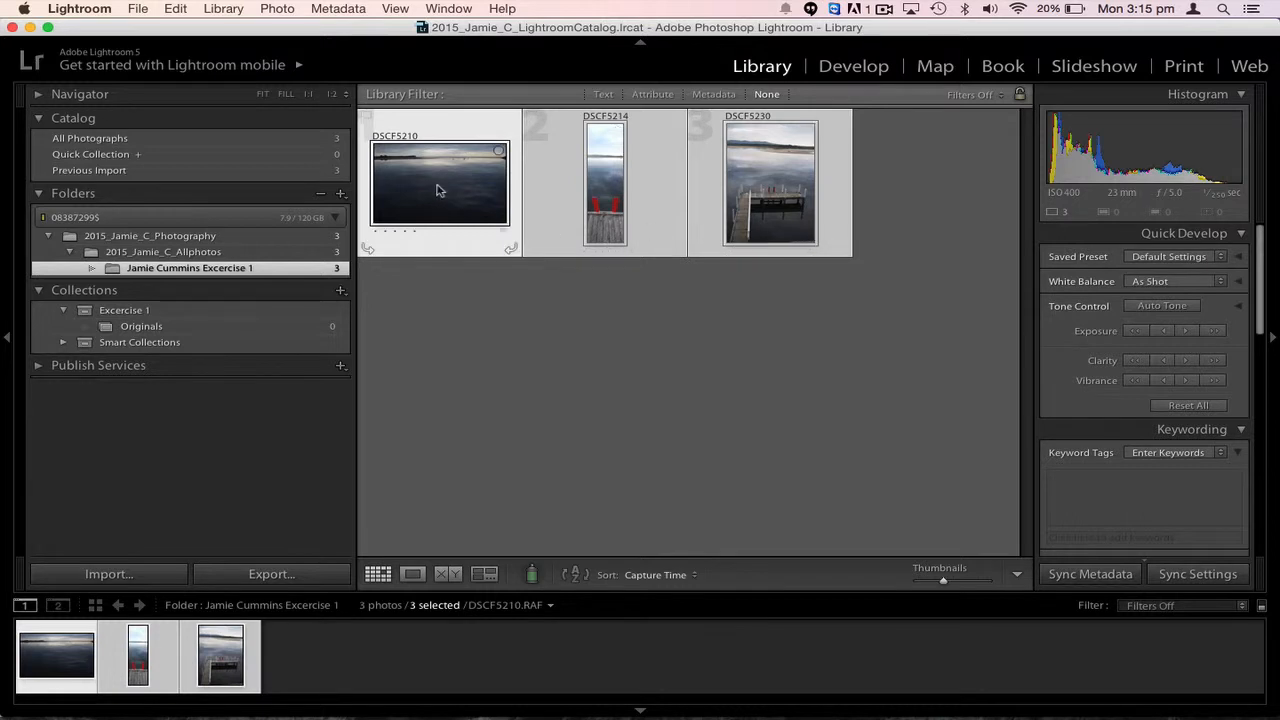
{"action": "left_click_drag", "start_coordinate": [437, 190], "coordinate": [250, 330]}
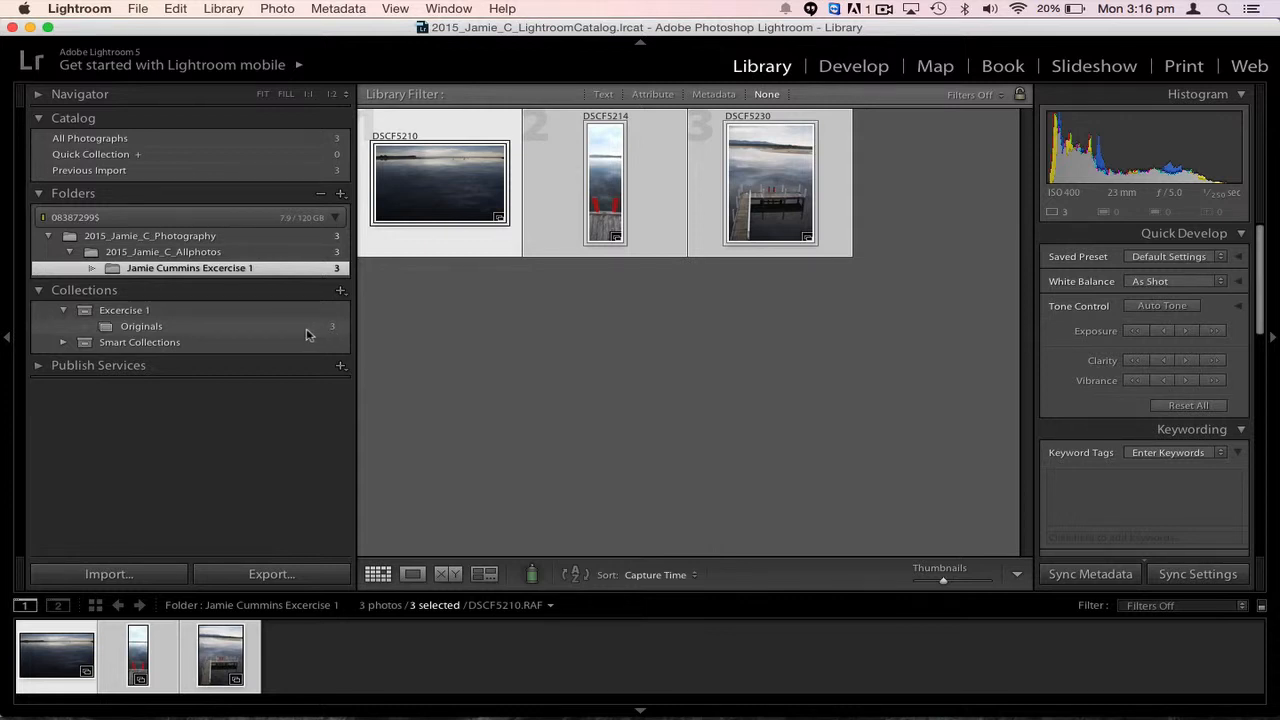
- Create a collection named "Edit 1" inside the Excercise 1 collection set, without including the selected photos
{"action": "left_click", "coordinate": [340, 290]}
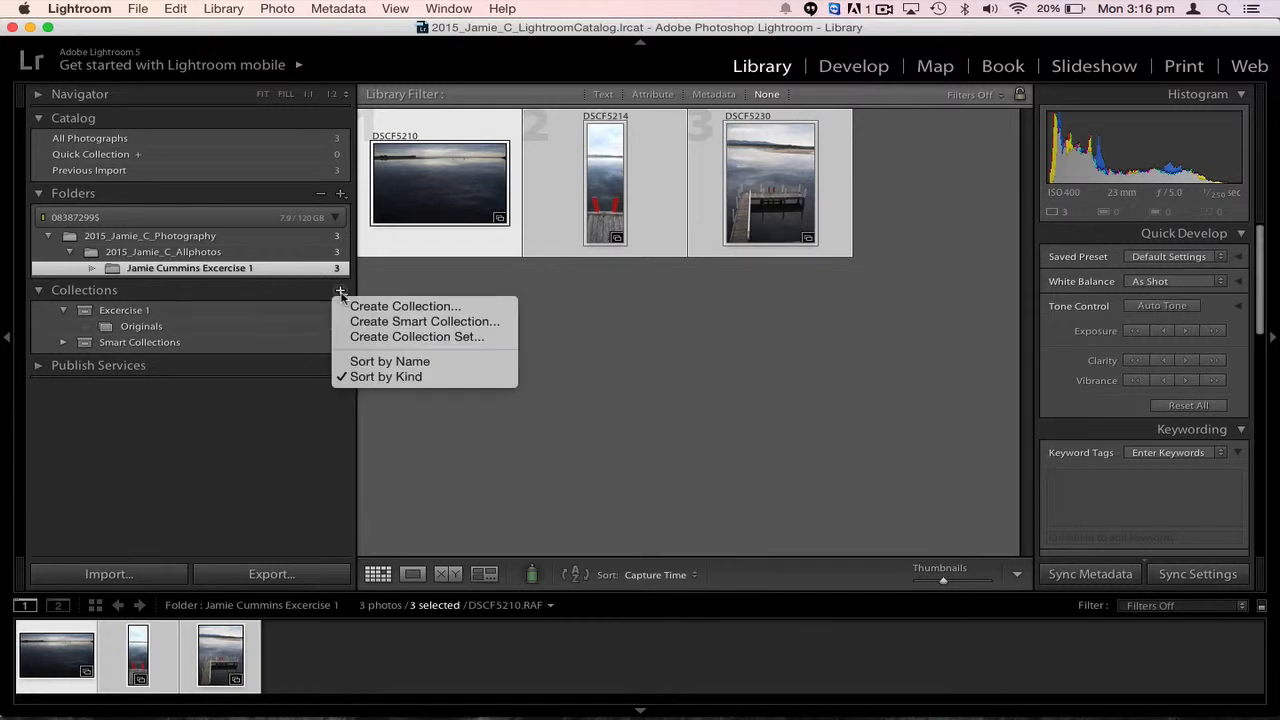
{"action": "left_click", "coordinate": [353, 305]}
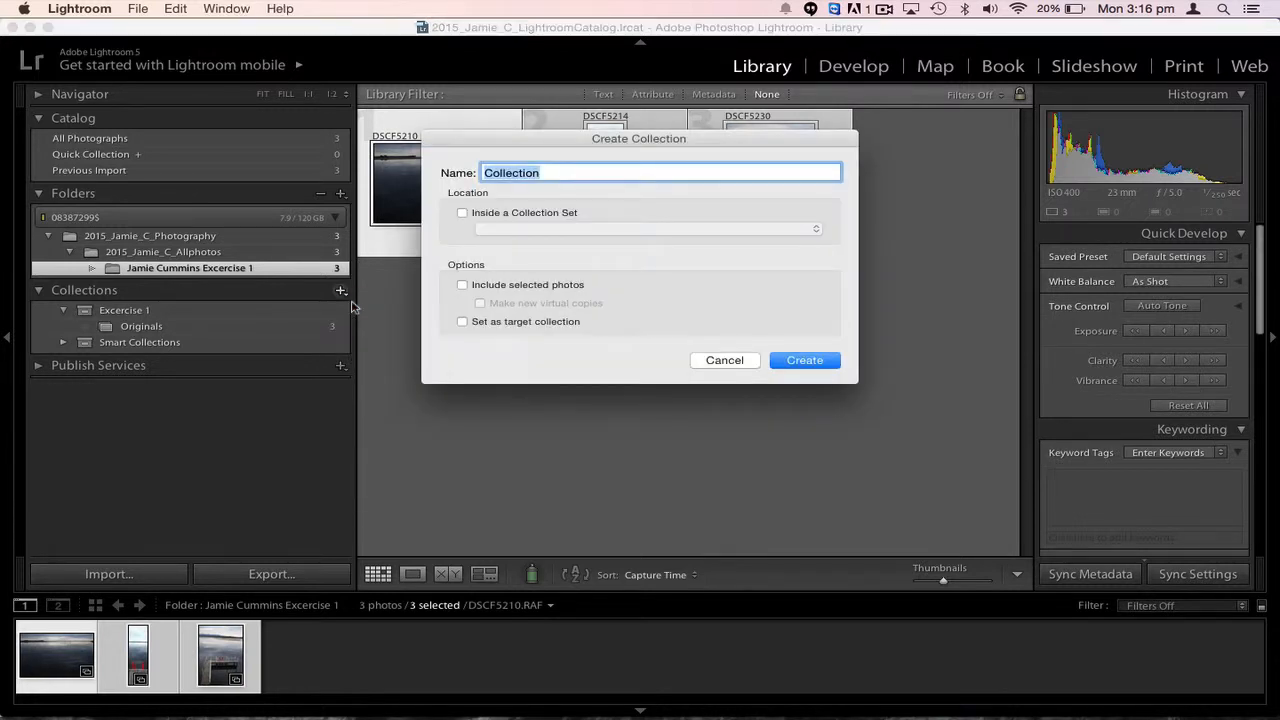
{"action": "type", "text": "W"}
{"action": "key", "text": "BackSpace"}
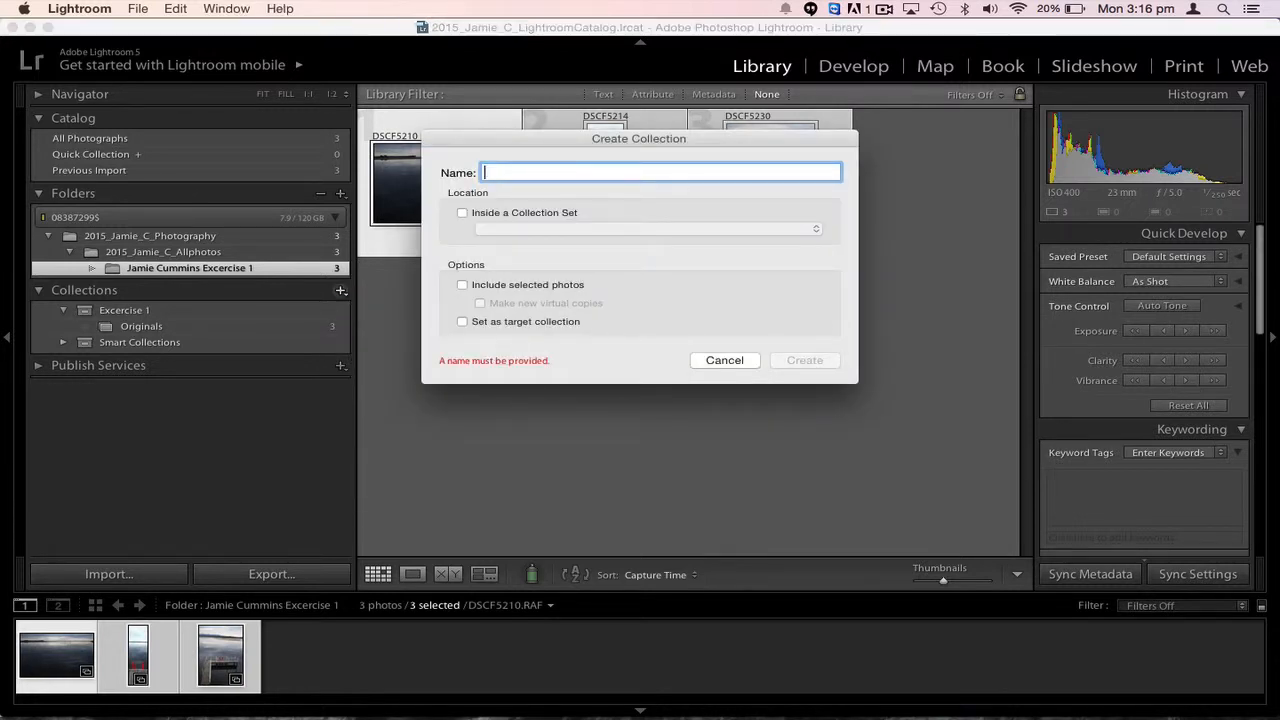
{"action": "type", "text": "Edit 1"}
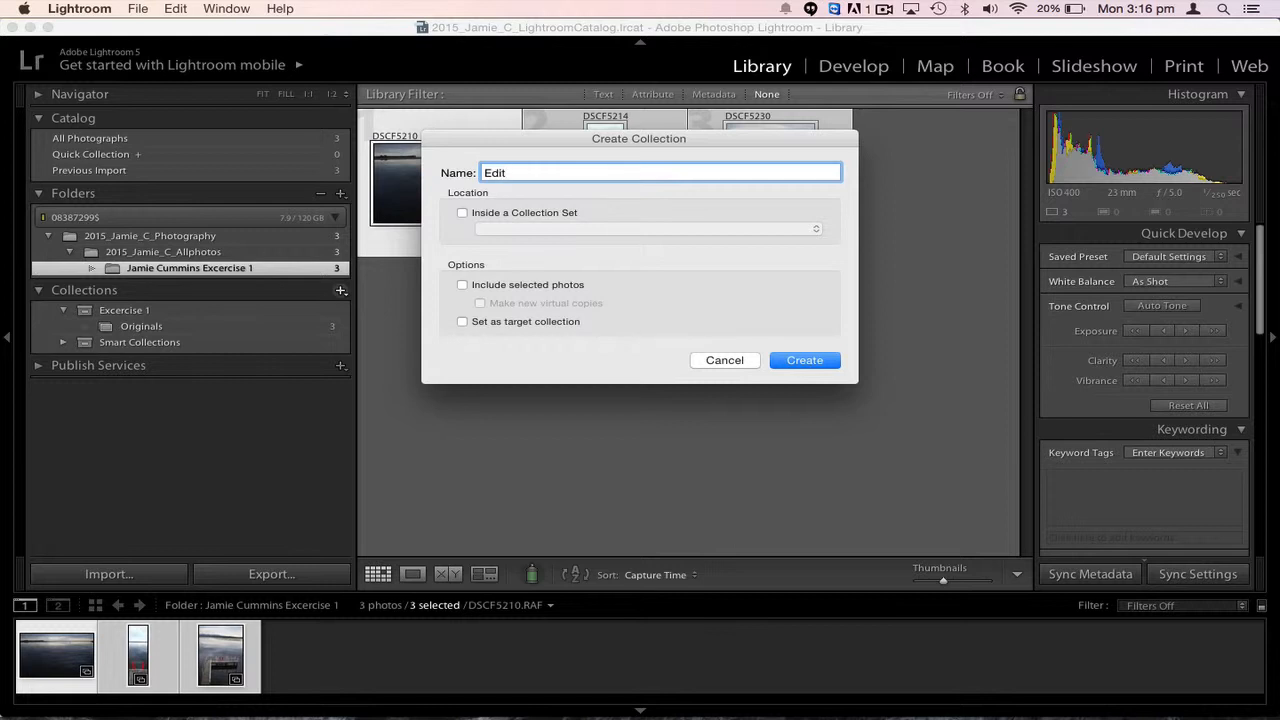
{"action": "left_click", "coordinate": [462, 213]}
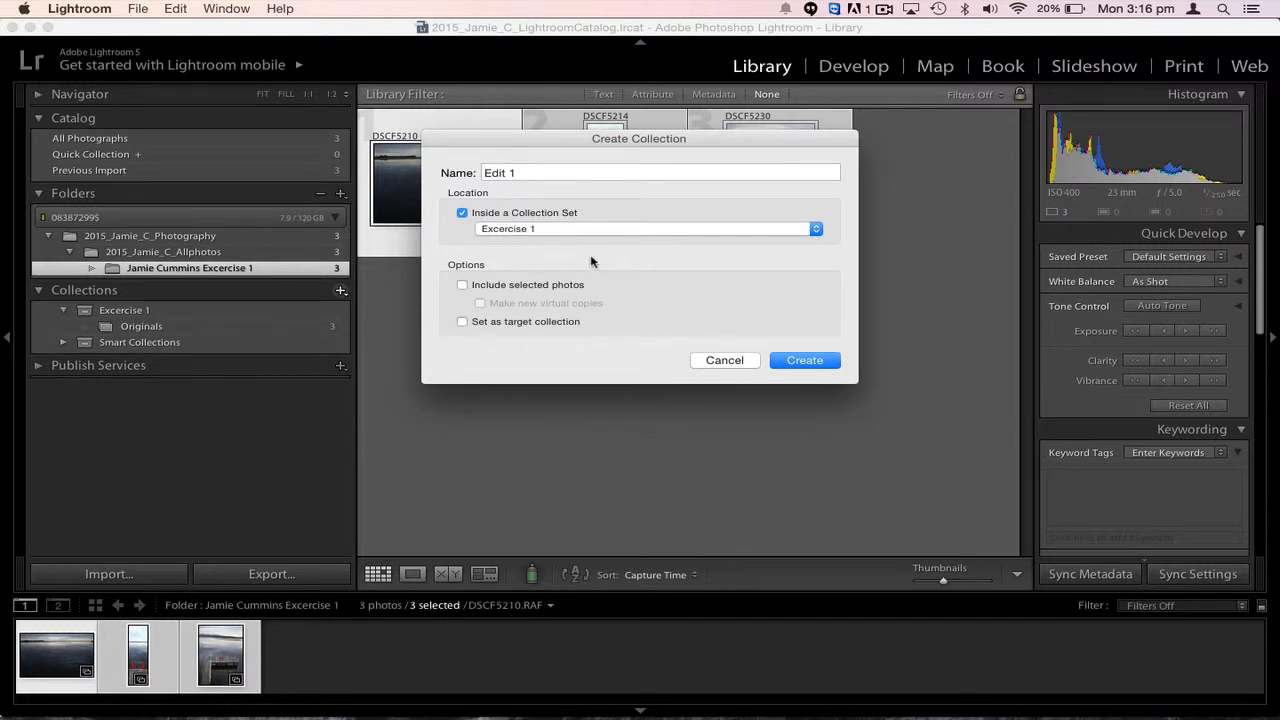
{"action": "left_click", "coordinate": [803, 362]}
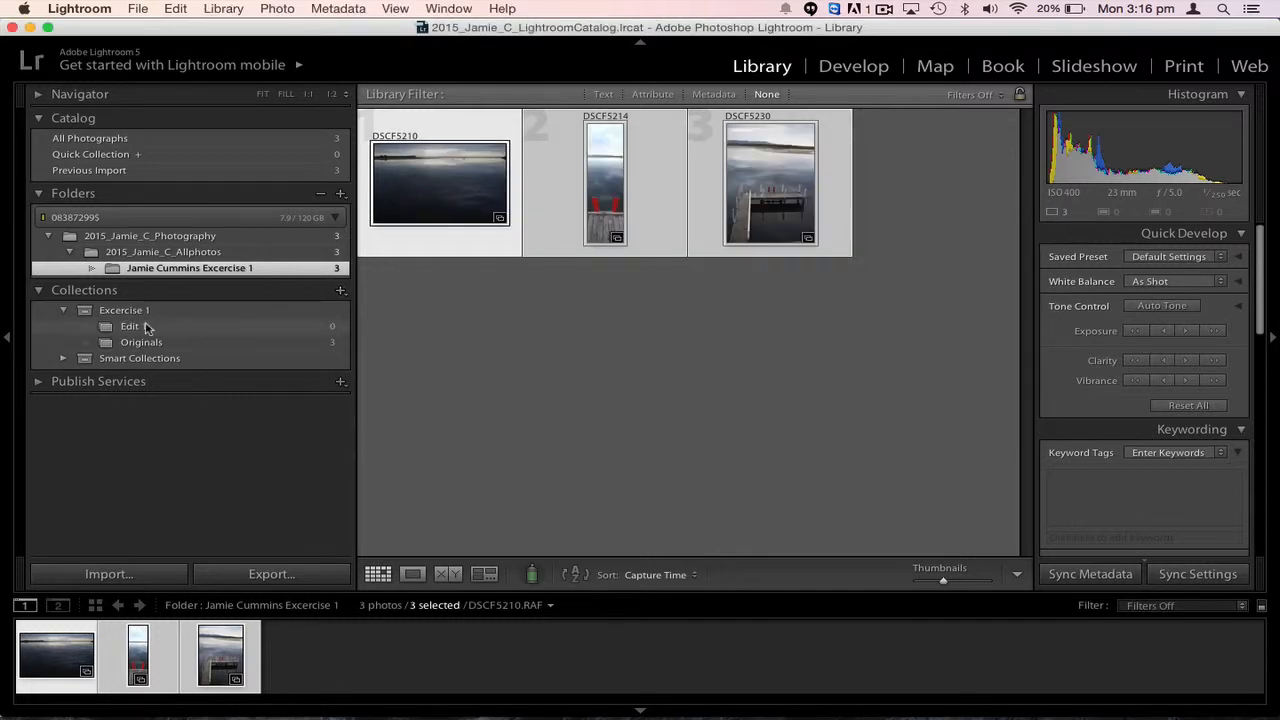
- Create a collection named "Edit 2" inside the Excercise 1 collection set, without including the selected photos
{"action": "left_click", "coordinate": [339, 294]}
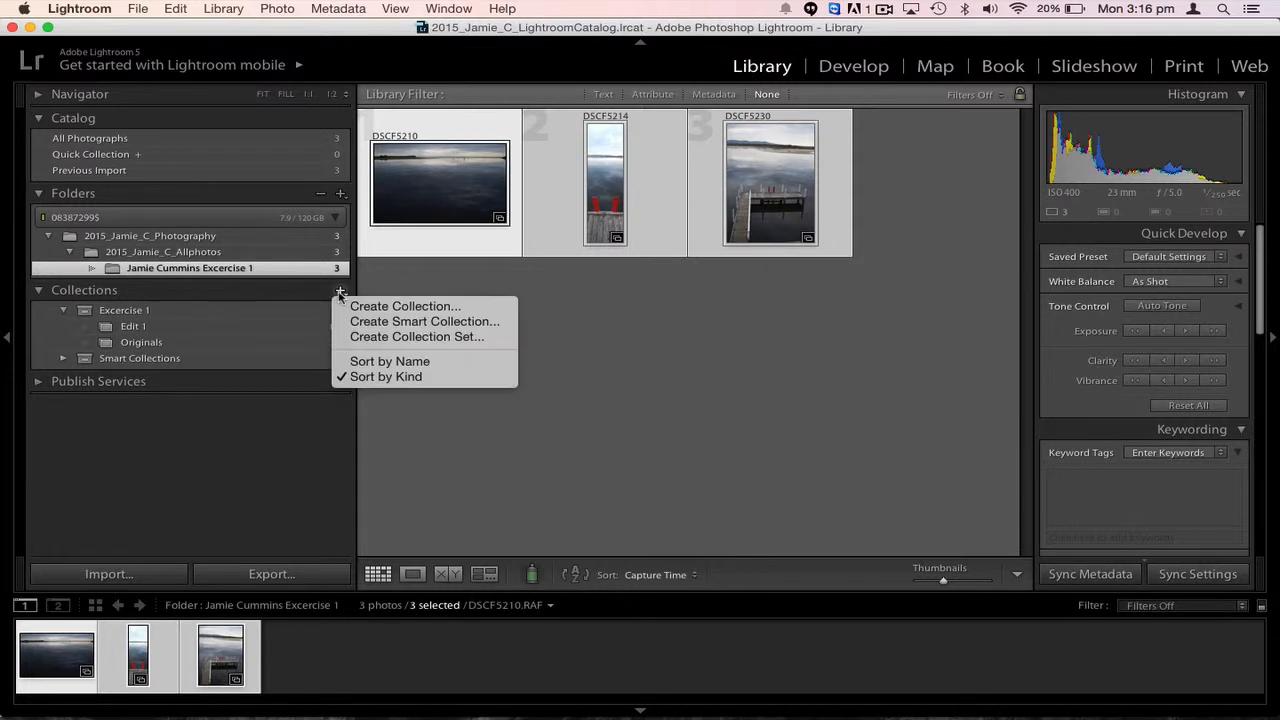
{"action": "left_click", "coordinate": [385, 303]}
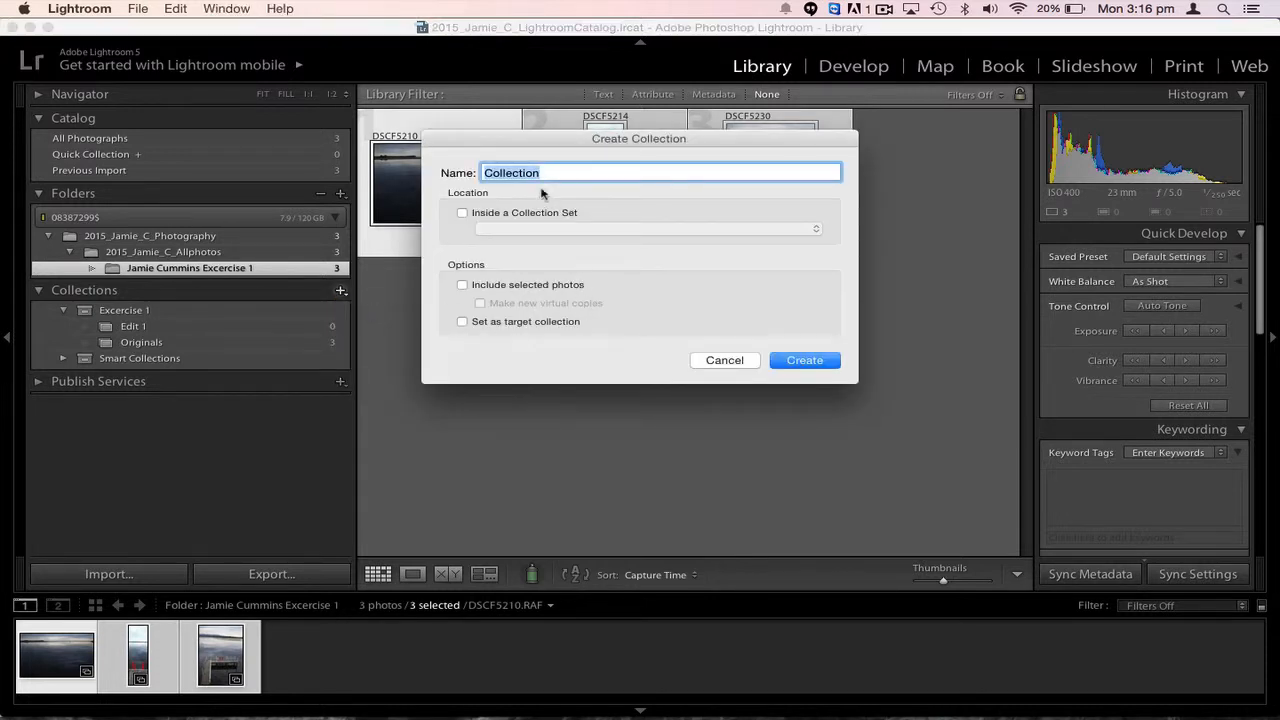
{"action": "type", "text": "Edit 2"}
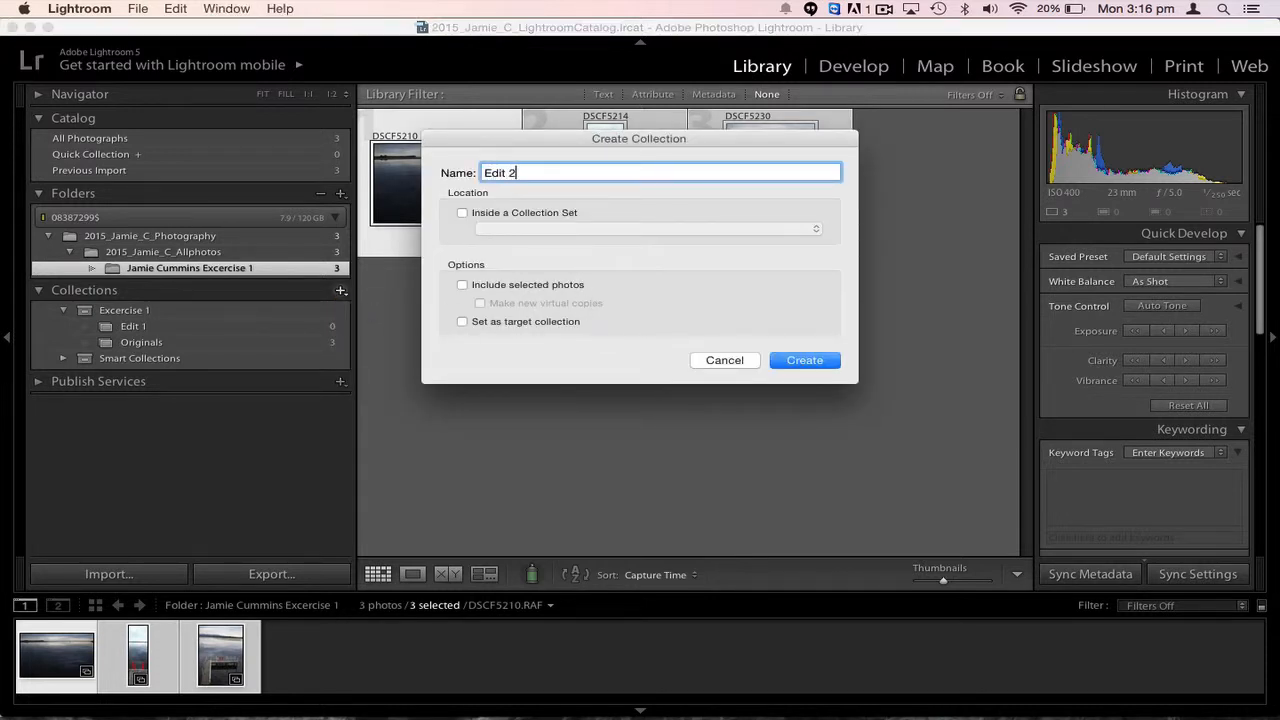
{"action": "left_click", "coordinate": [552, 214]}
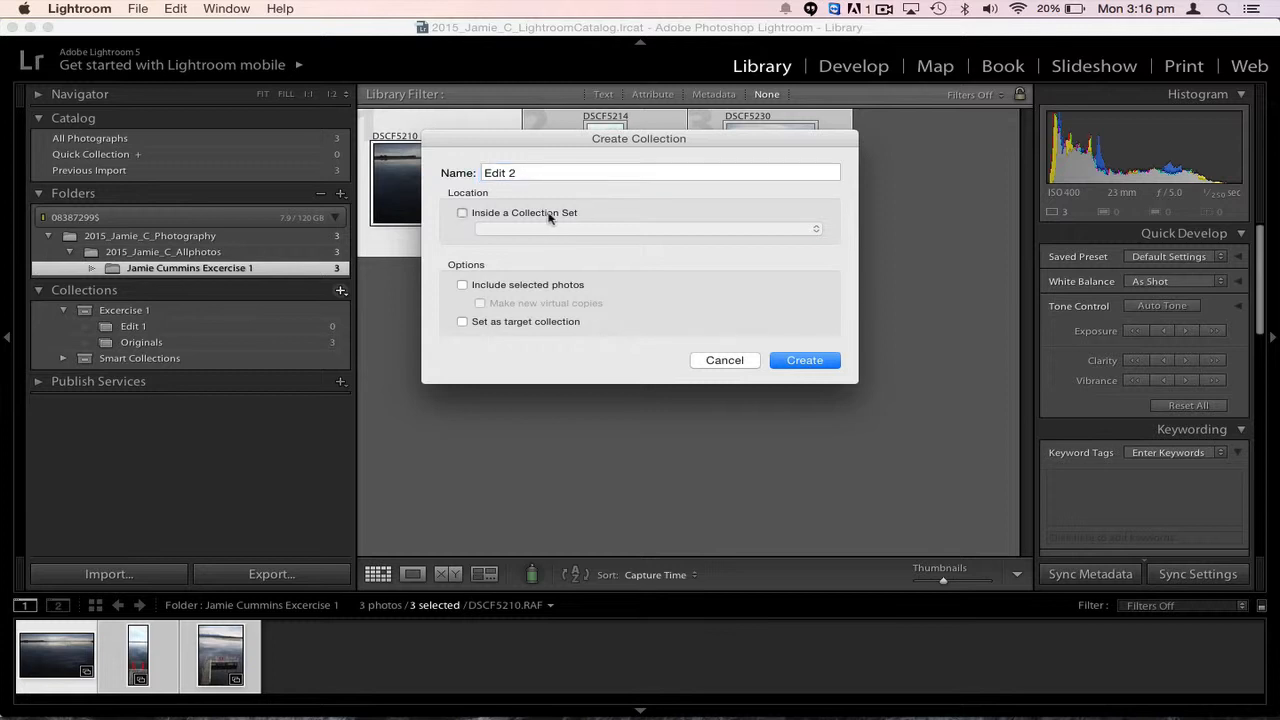
{"action": "left_click", "coordinate": [813, 361]}
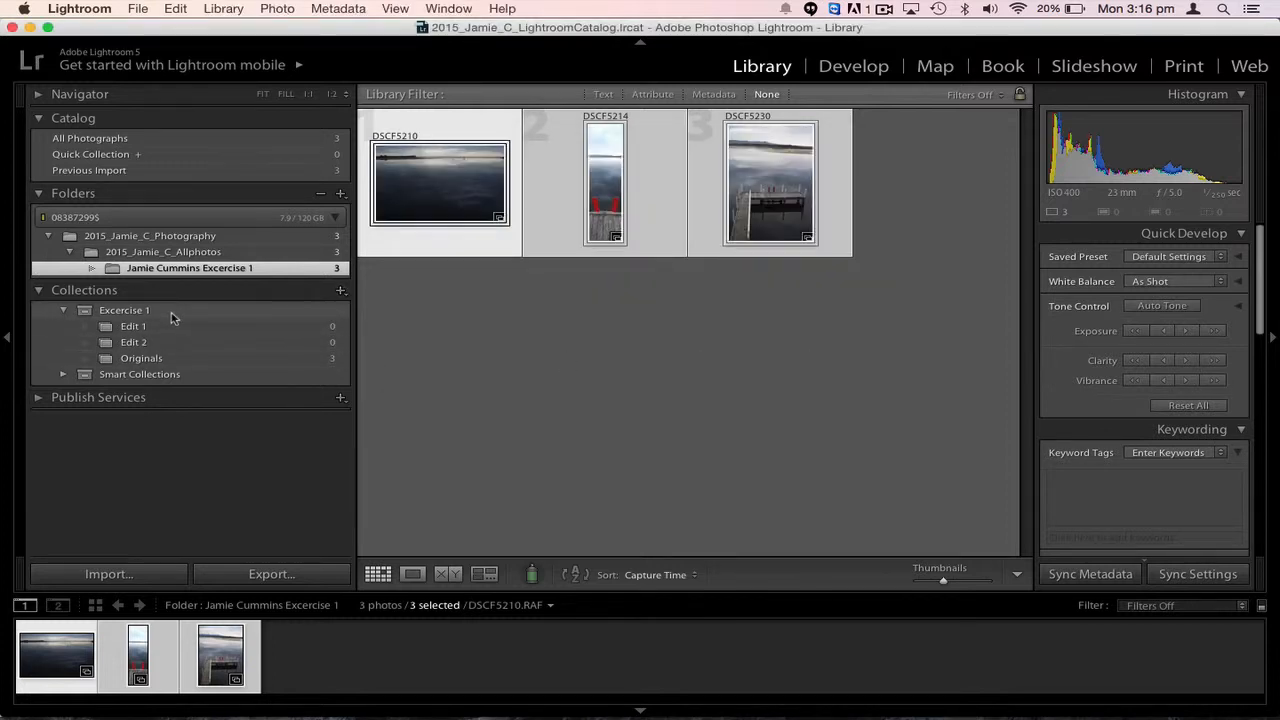
- Create a collection named "Edit 3" inside the Excercise 1 collection set, without including the selected photos
{"action": "left_click", "coordinate": [340, 289]}
{"action": "left_click", "coordinate": [395, 303]}
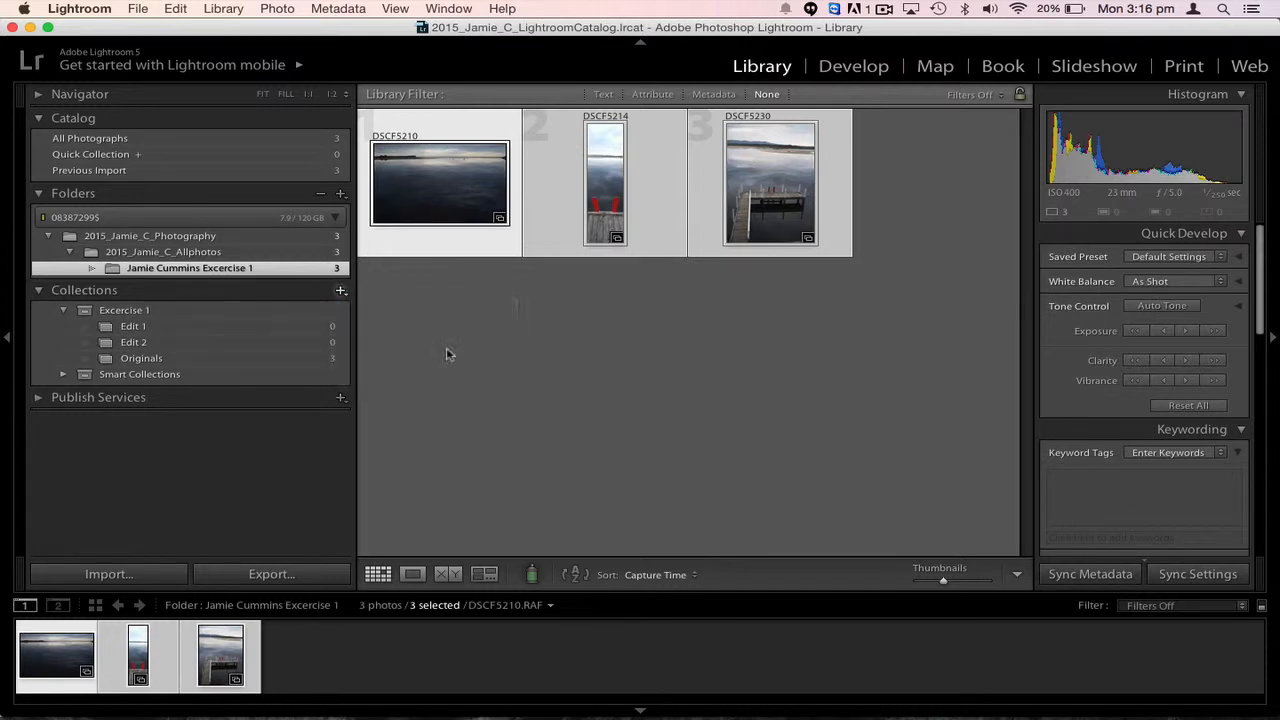
{"action": "type", "text": "Edit 3"}
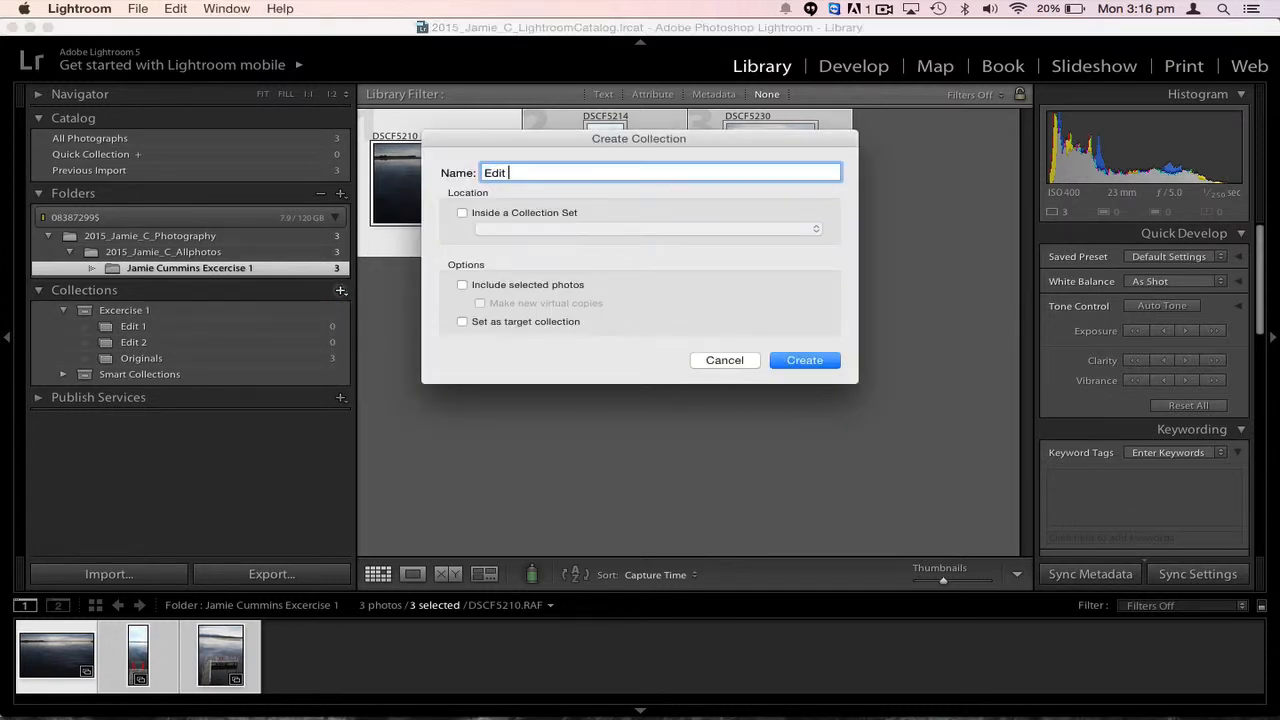
{"action": "left_click", "coordinate": [464, 214]}
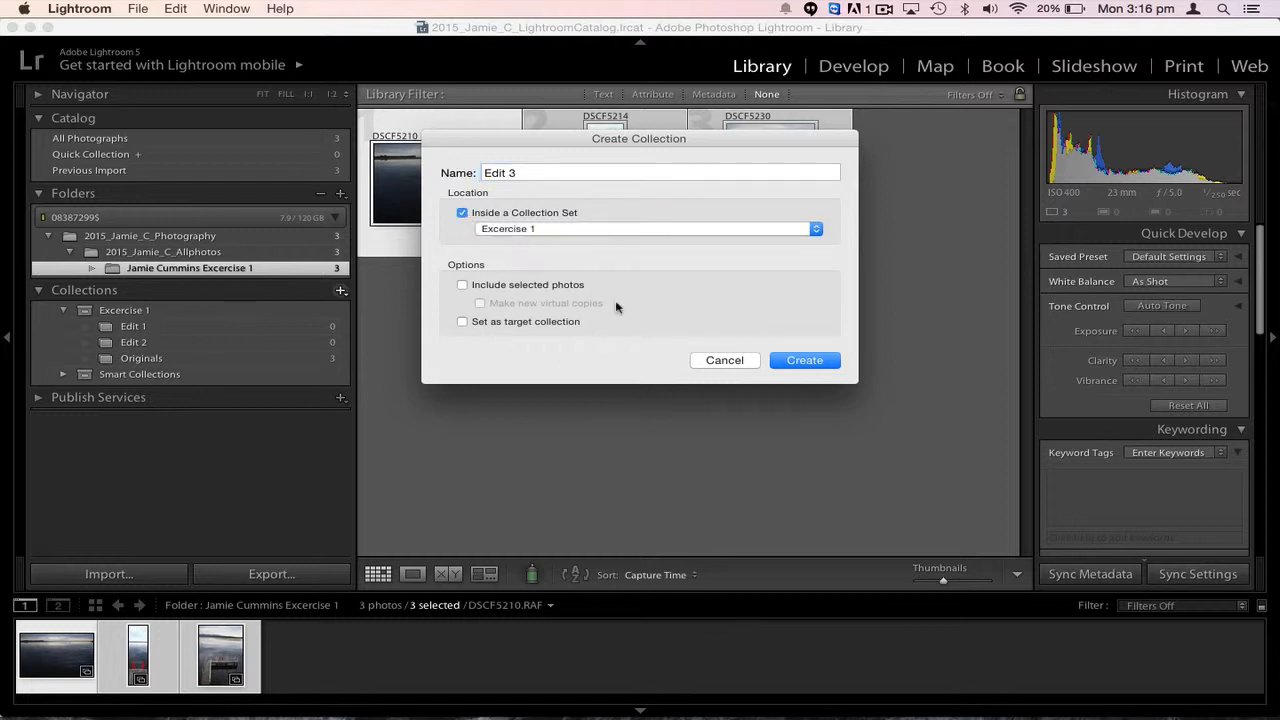
{"action": "left_click", "coordinate": [805, 361]}
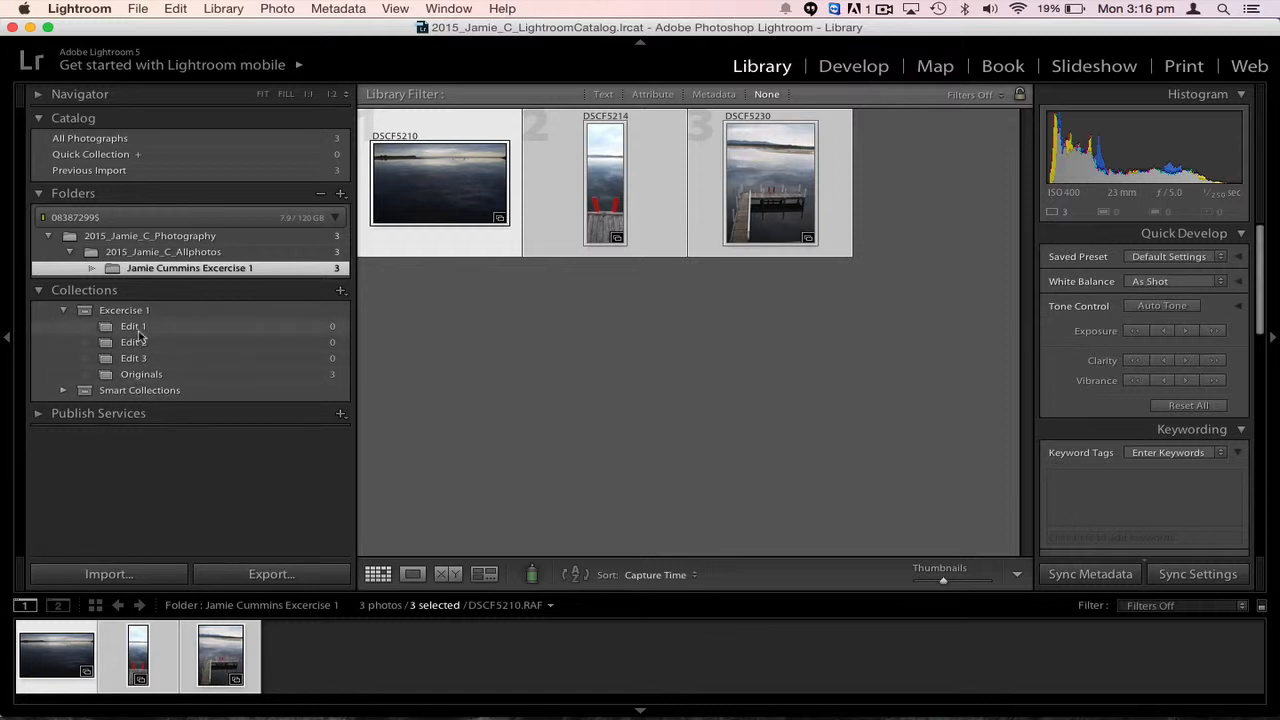
- Add only the DSCF5210 photo to the Edit 1 collection and clear the photo selection
{"action": "left_click", "coordinate": [442, 300]}
{"action": "left_click", "coordinate": [436, 207]}
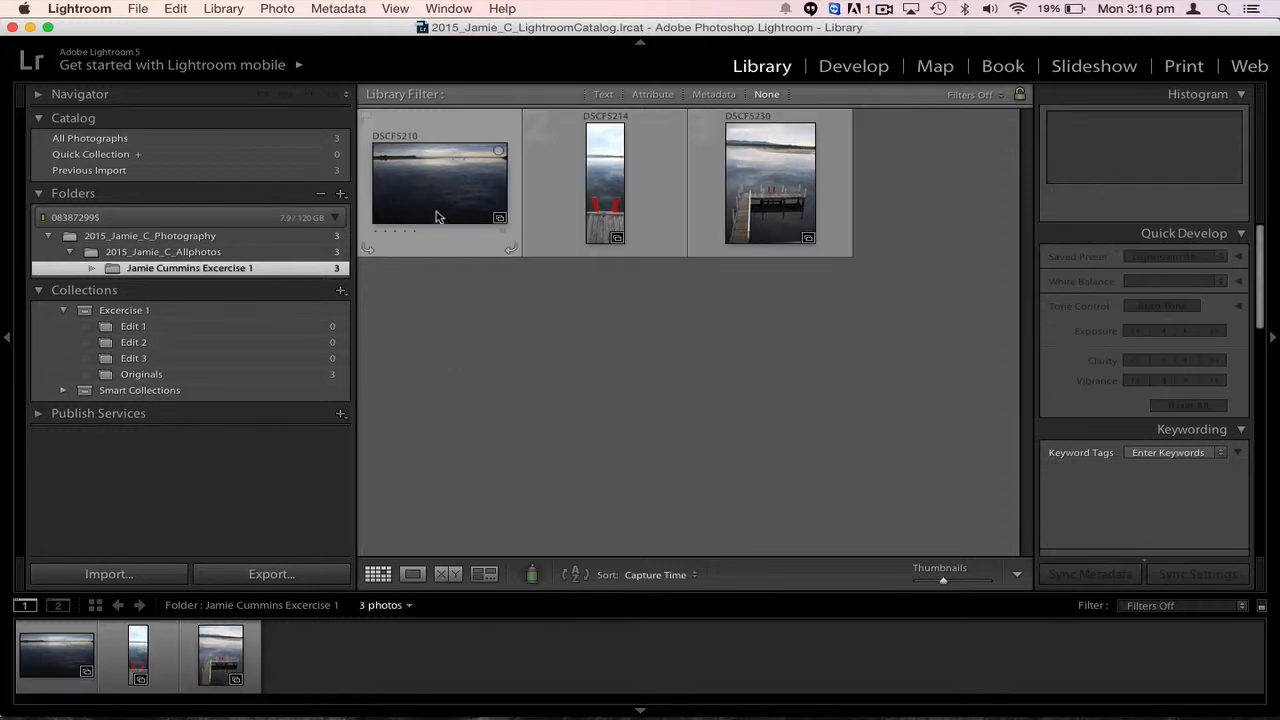
{"action": "left_click_drag", "start_coordinate": [434, 209], "coordinate": [279, 322]}
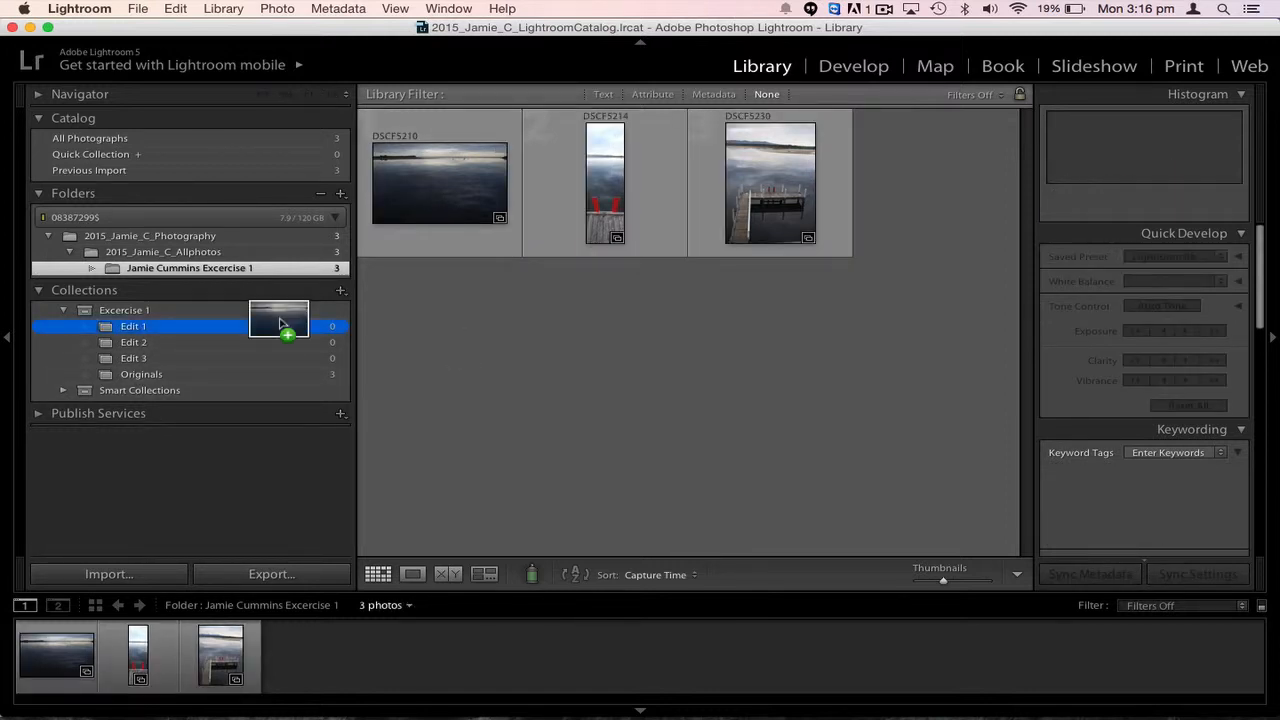
{"action": "left_click_drag", "start_coordinate": [281, 322], "coordinate": [435, 210]}
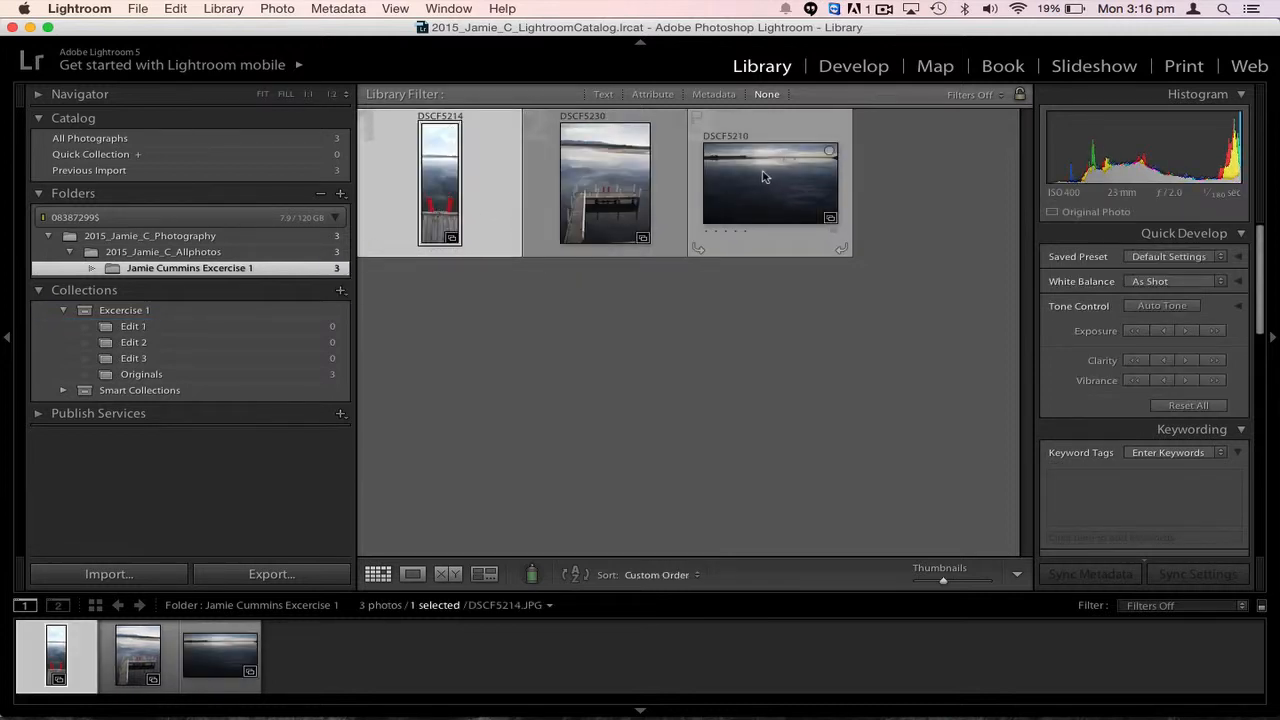
{"action": "left_click_drag", "start_coordinate": [763, 174], "coordinate": [291, 326]}
{"action": "left_click", "coordinate": [655, 282]}
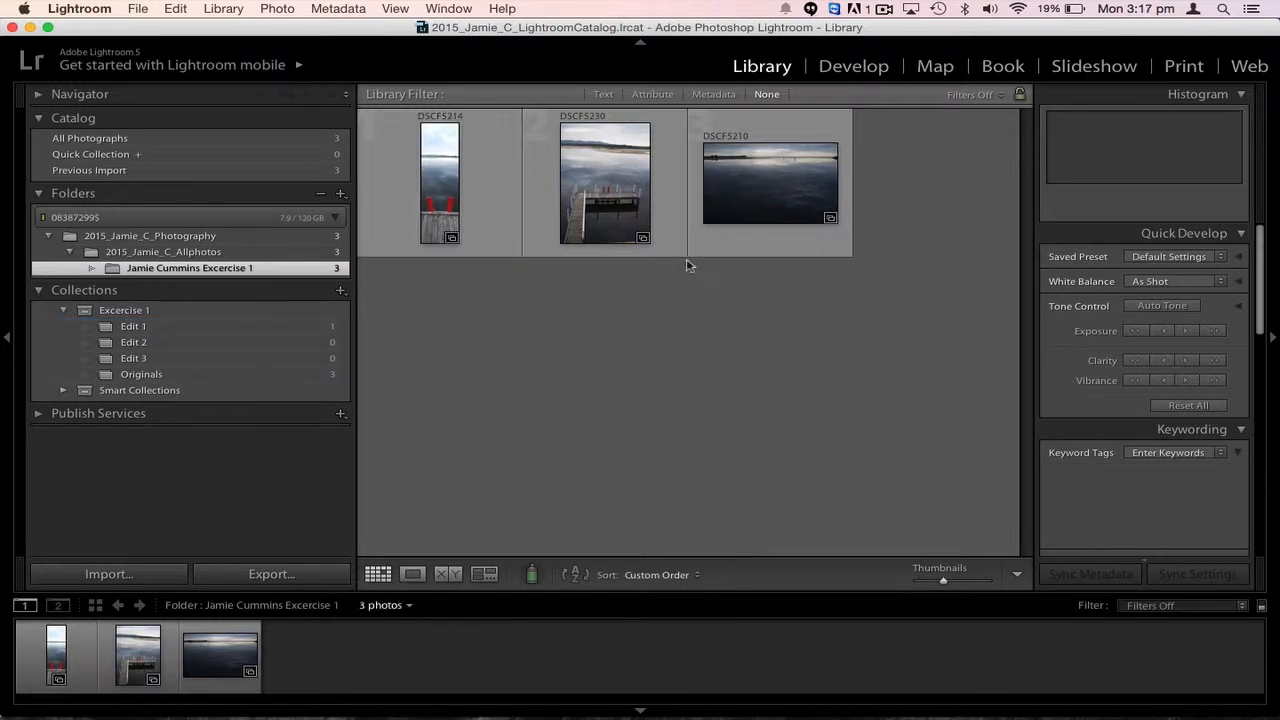
- Add the DSCF5230 photo to the Edit 2 collection and the DSCF5214 photo to the Edit 3 collection
{"action": "left_click_drag", "start_coordinate": [588, 203], "coordinate": [271, 343]}
{"action": "left_click_drag", "start_coordinate": [440, 190], "coordinate": [266, 356]}
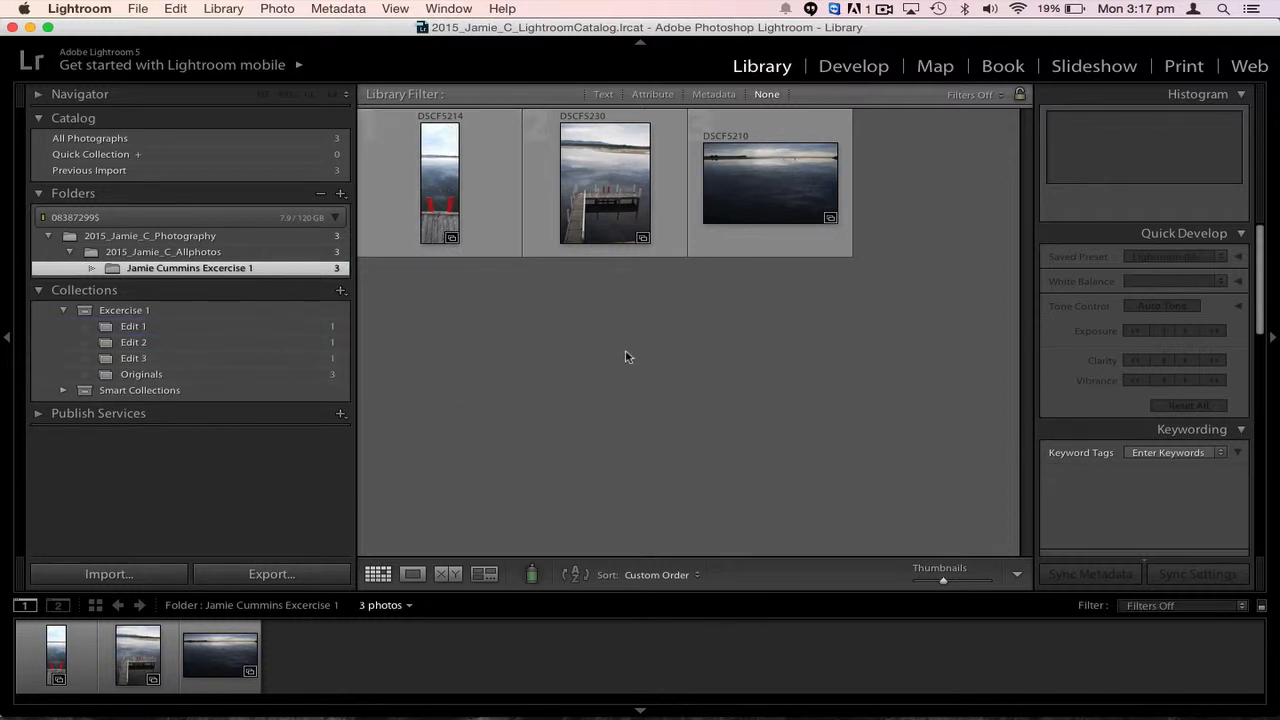
- Create a virtual copy of the DSCF5210 photo inside the Edit 1 collection
{"action": "left_click", "coordinate": [308, 328]}
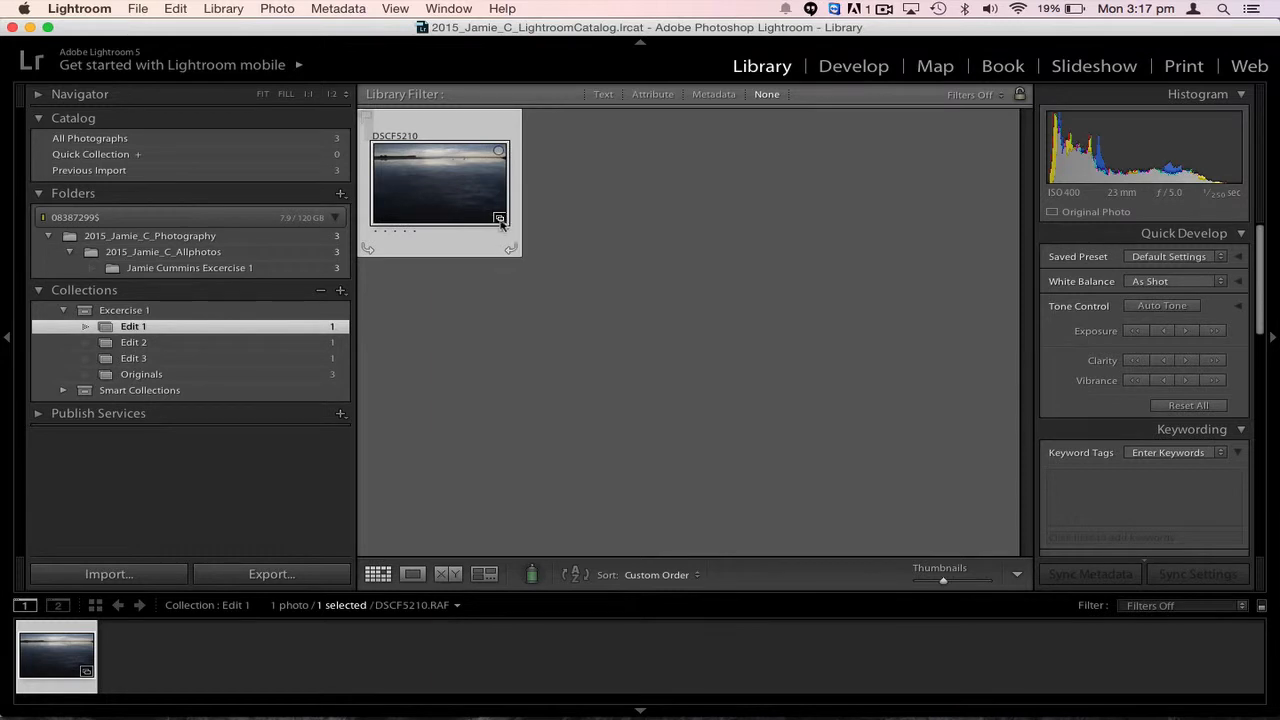
{"action": "right_click", "coordinate": [444, 197]}
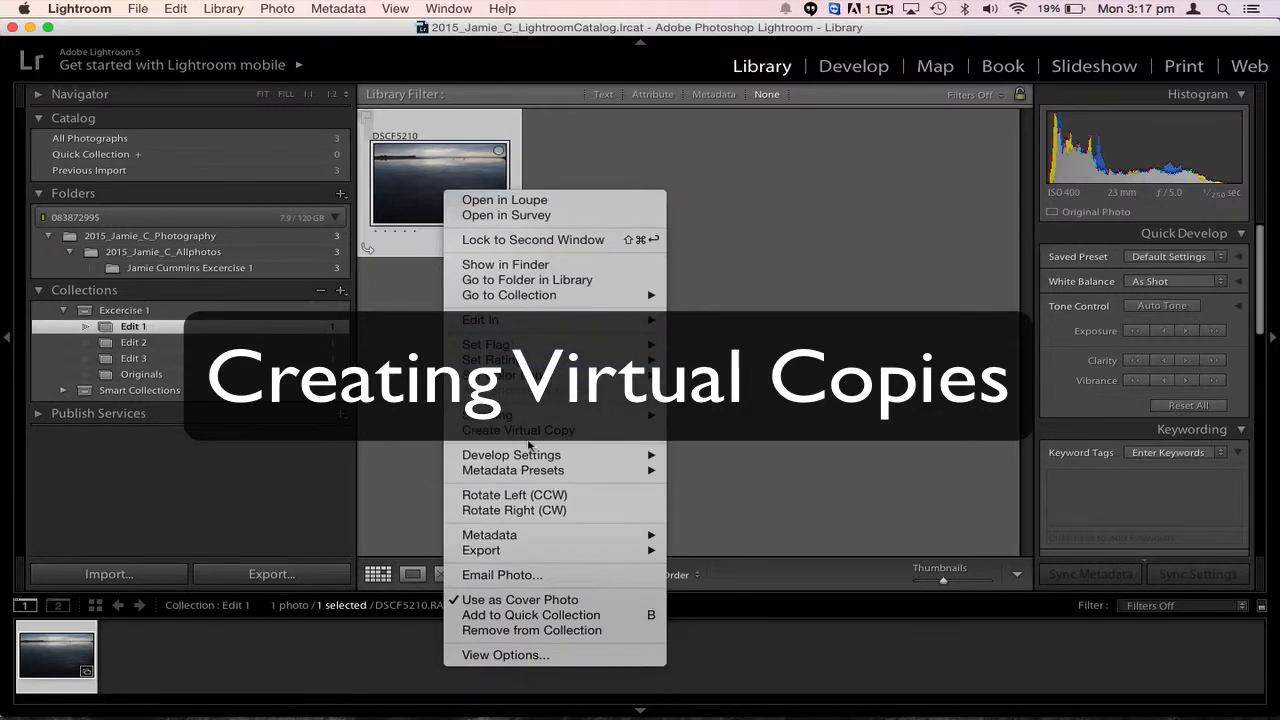
{"action": "left_click", "coordinate": [412, 264]}
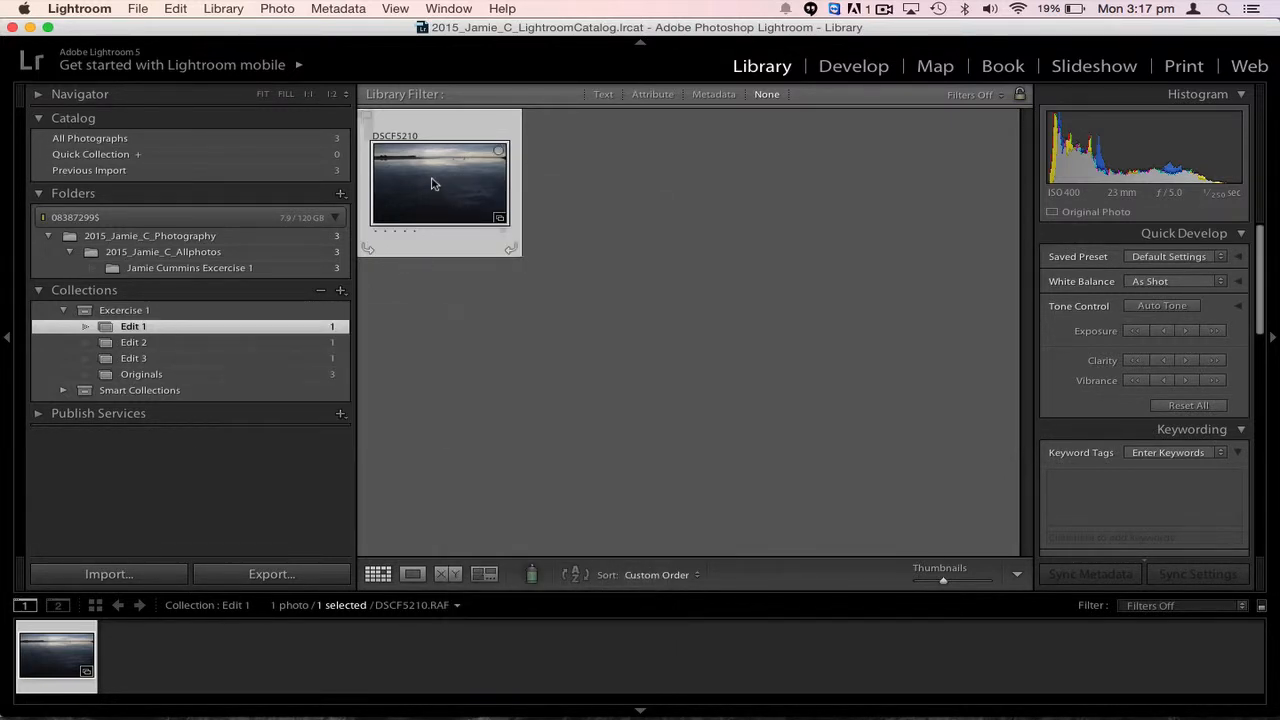
{"action": "right_click", "coordinate": [433, 183]}
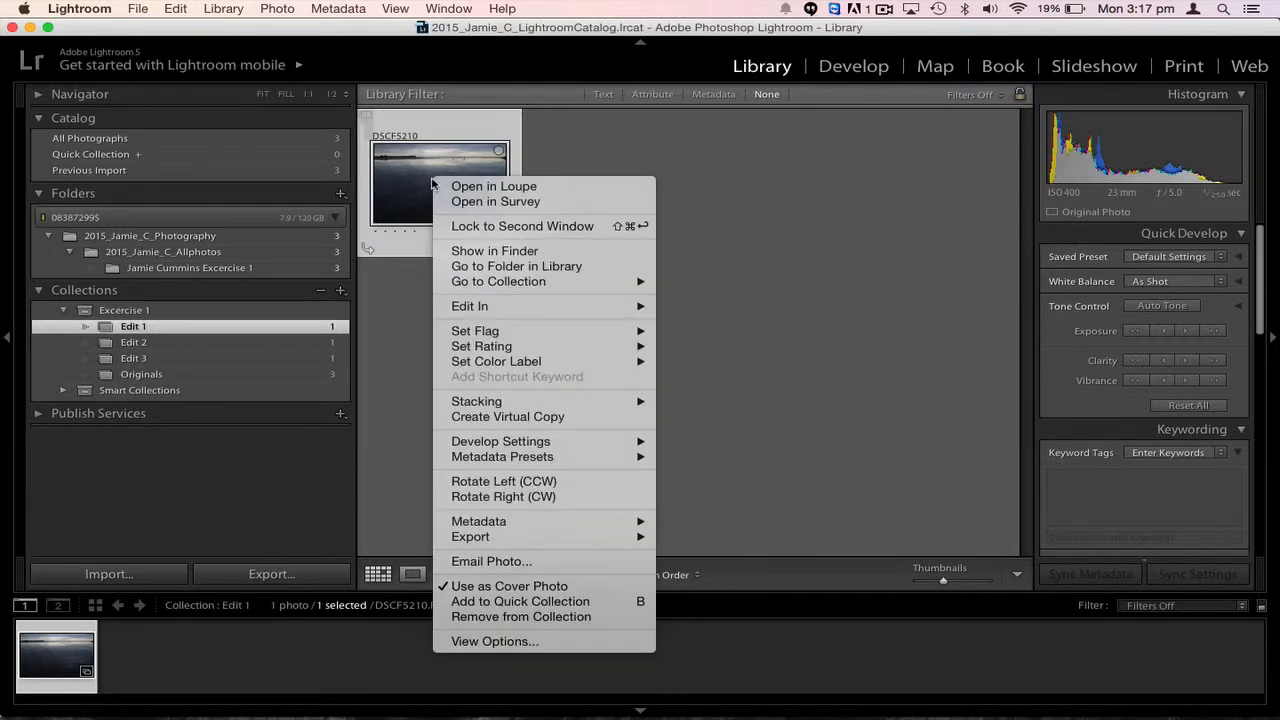
{"action": "left_click", "coordinate": [535, 418]}
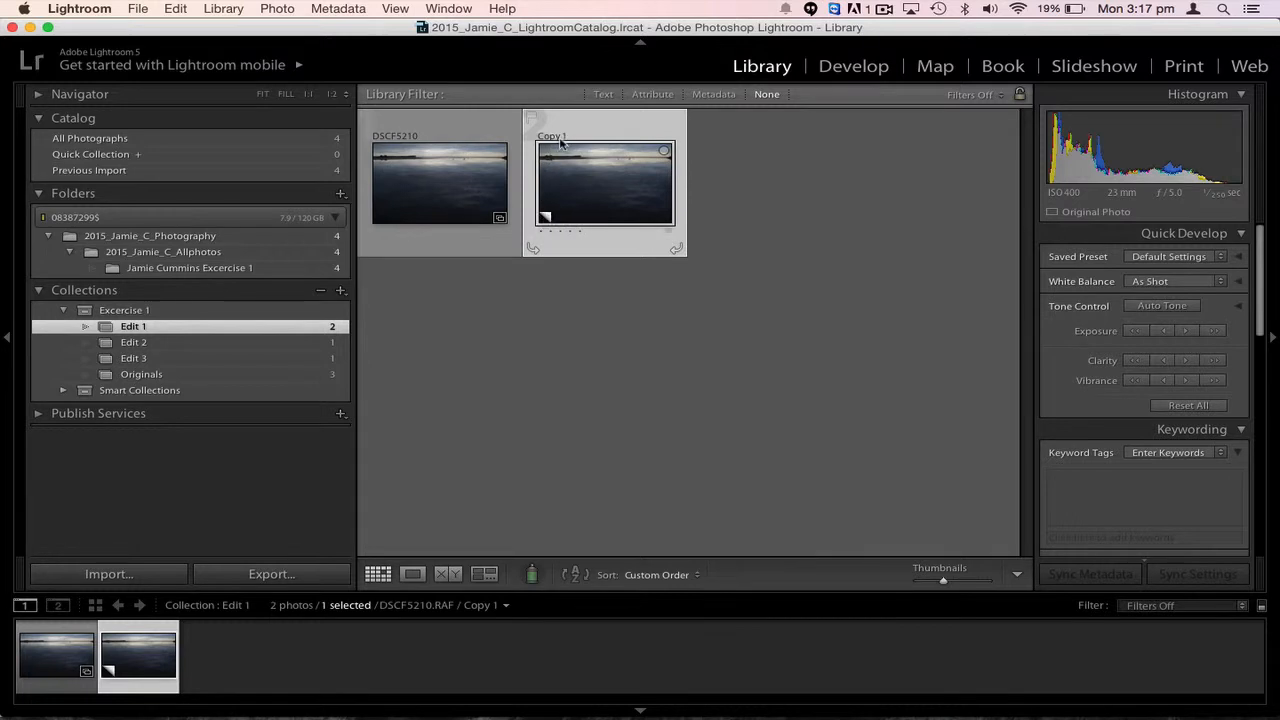
- Develop Copy 1 of DSCF5210 with automatic tone adjustments and set its clarity to +57
{"action": "left_click", "coordinate": [853, 66]}
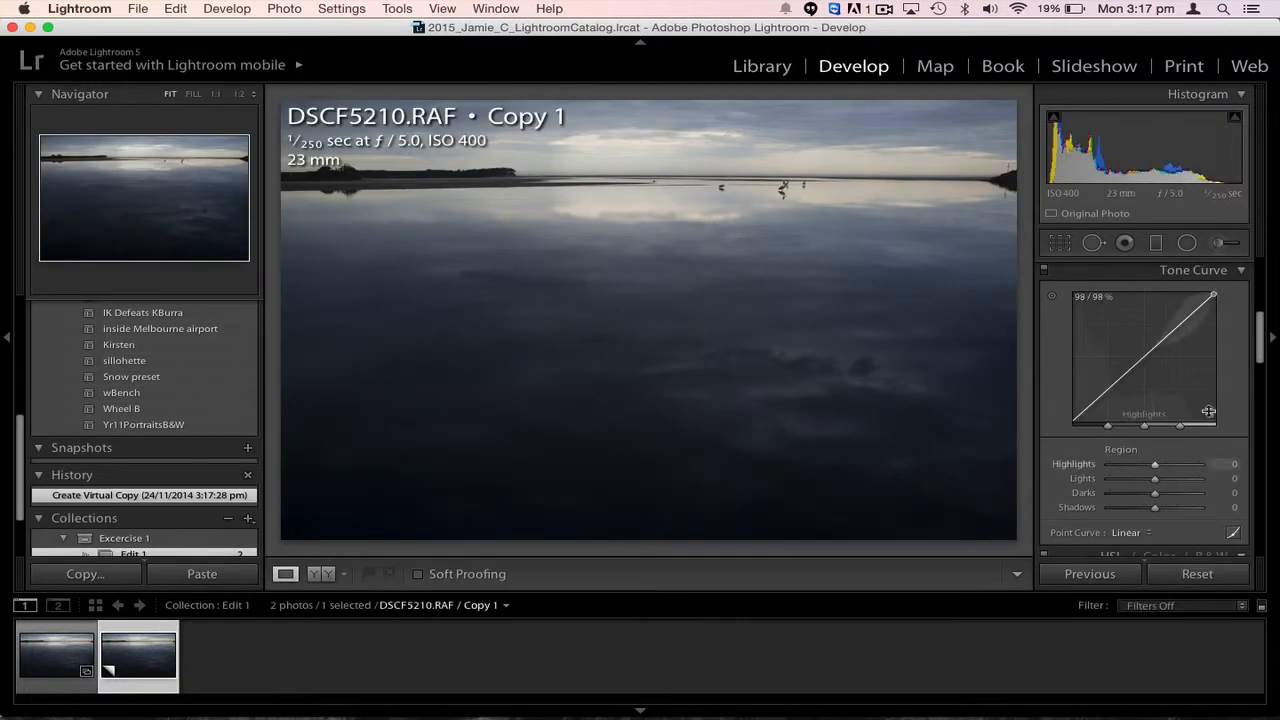
{"action": "scroll", "coordinate": [1203, 358], "scroll_direction": "up", "scroll_amount": 10}
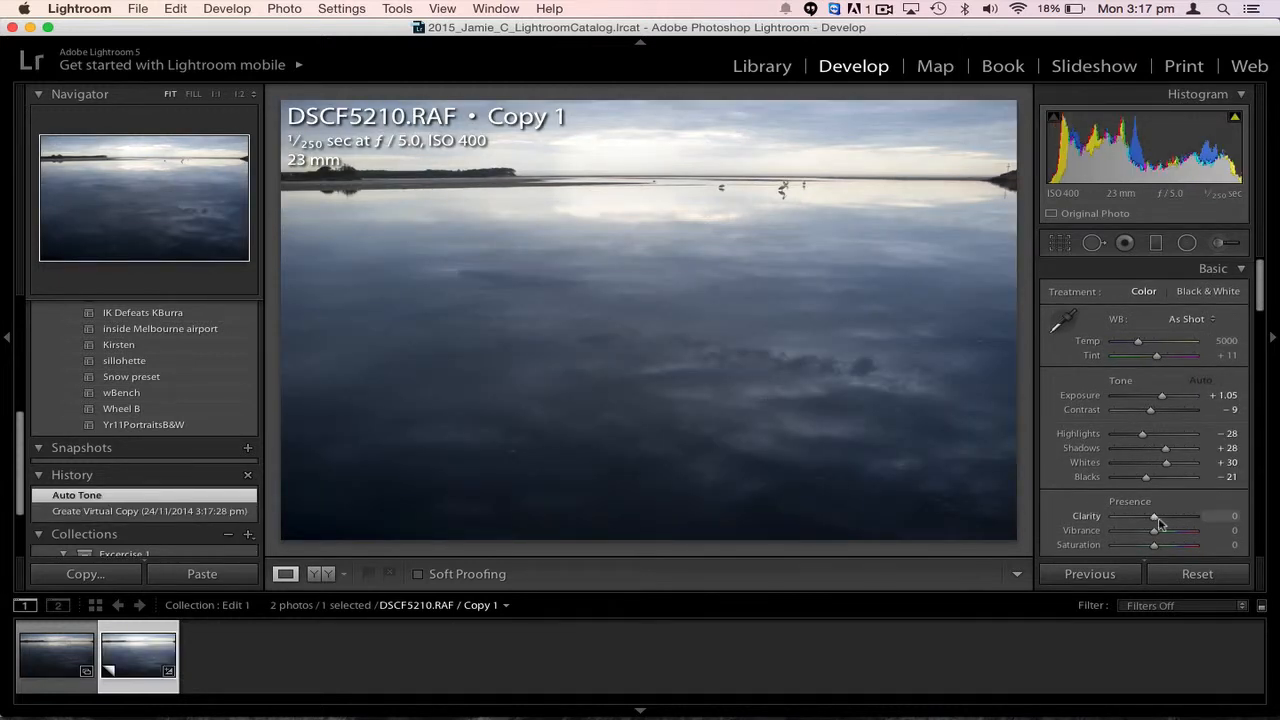
{"action": "left_click_drag", "start_coordinate": [1155, 517], "coordinate": [1181, 517]}
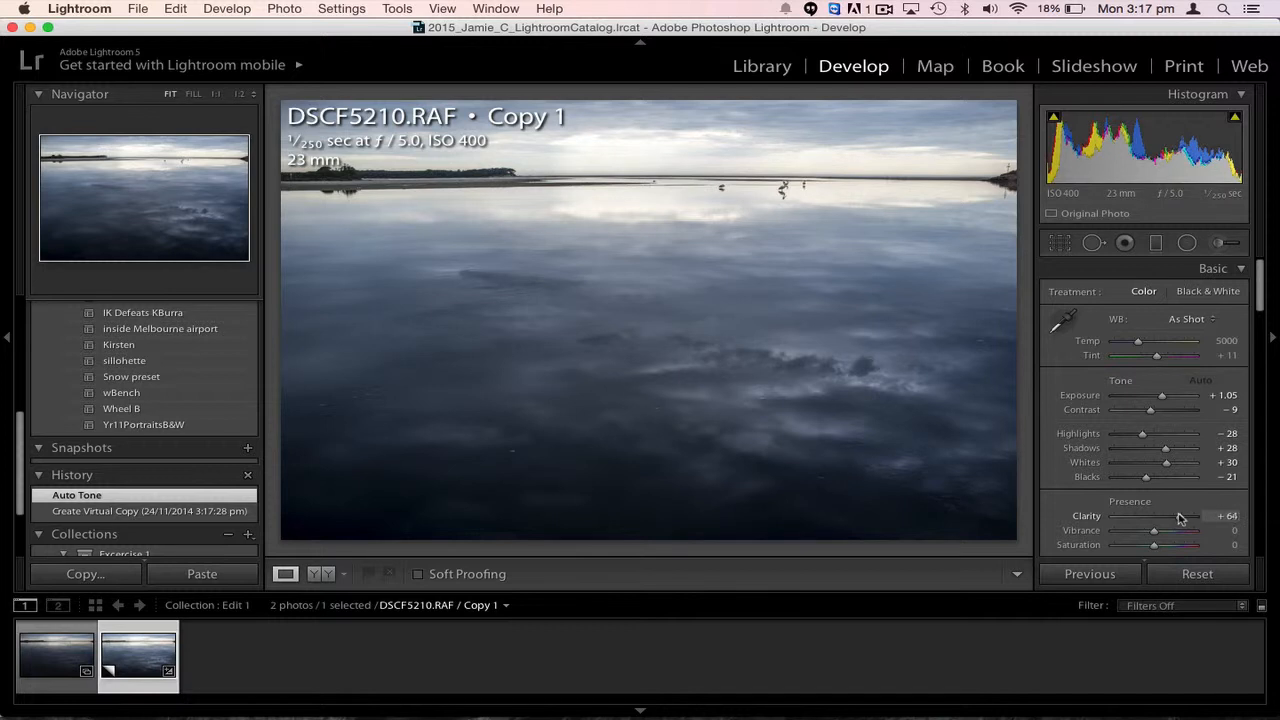
{"action": "left_click_drag", "start_coordinate": [1181, 517], "coordinate": [1172, 514]}
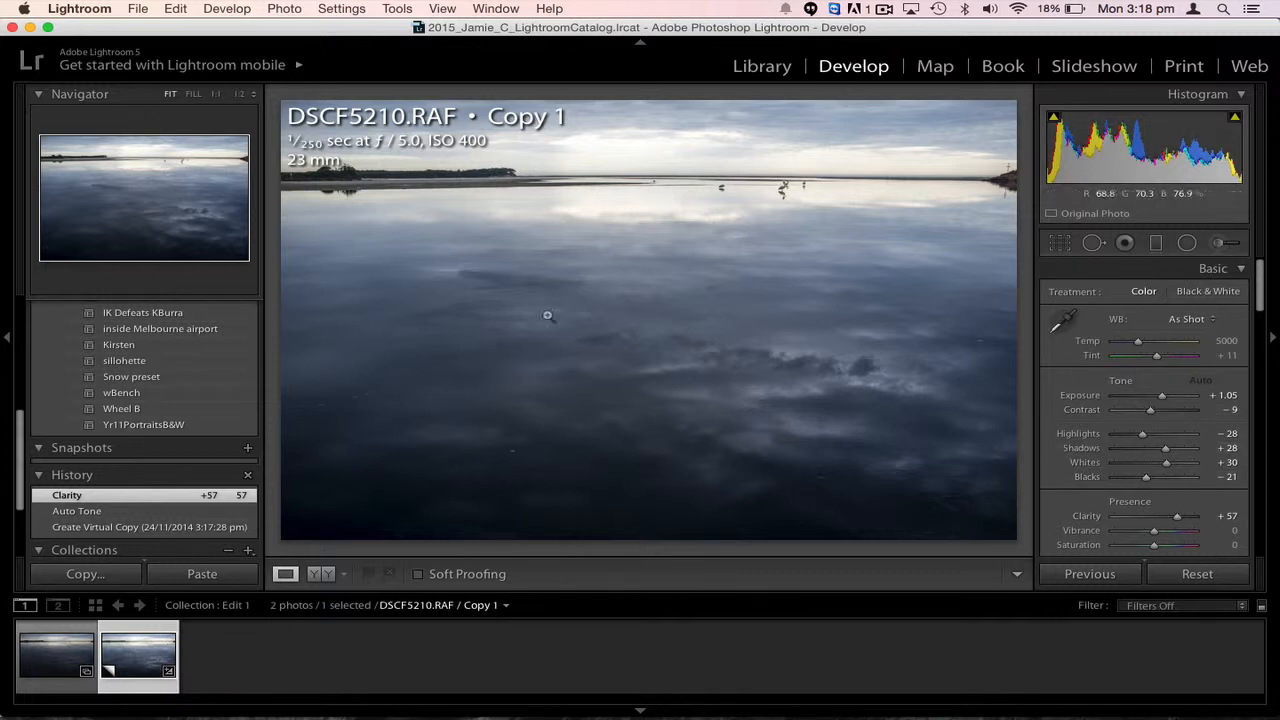
- Create a second virtual copy of DSCF5210 from the edited Copy 1
{"action": "right_click", "coordinate": [137, 657]}
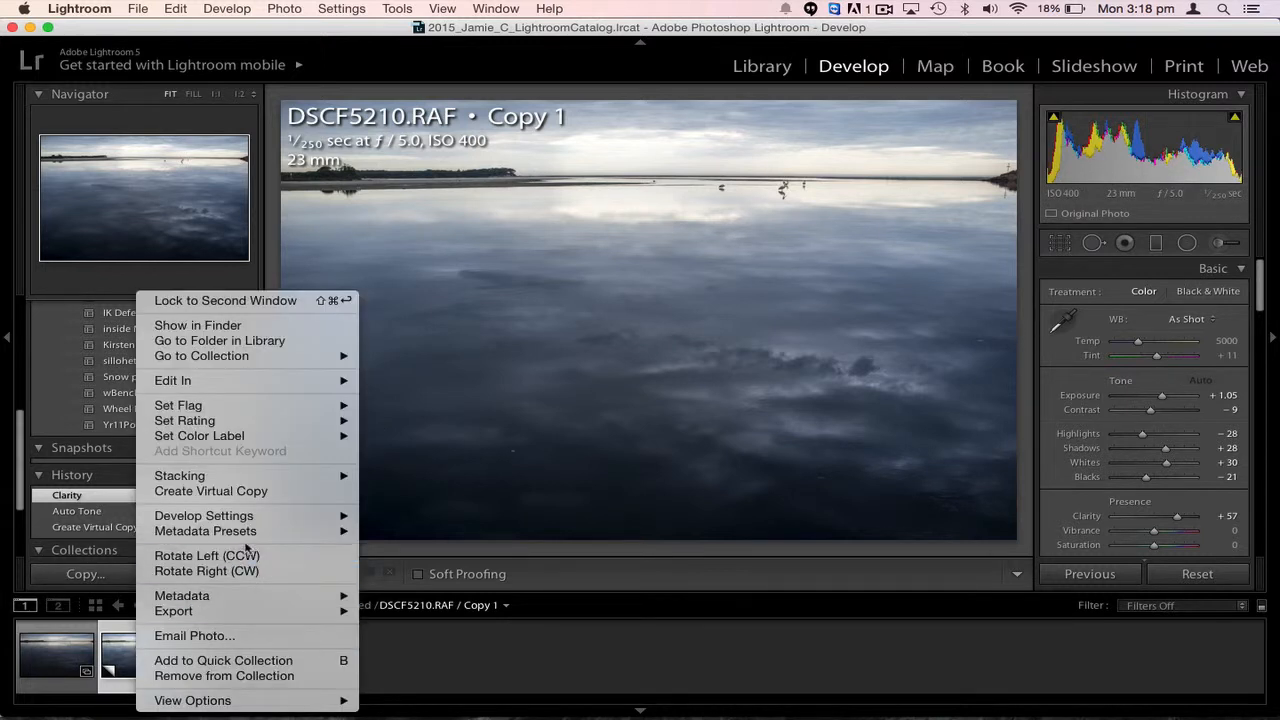
{"action": "mouse_move", "coordinate": [240, 612]}
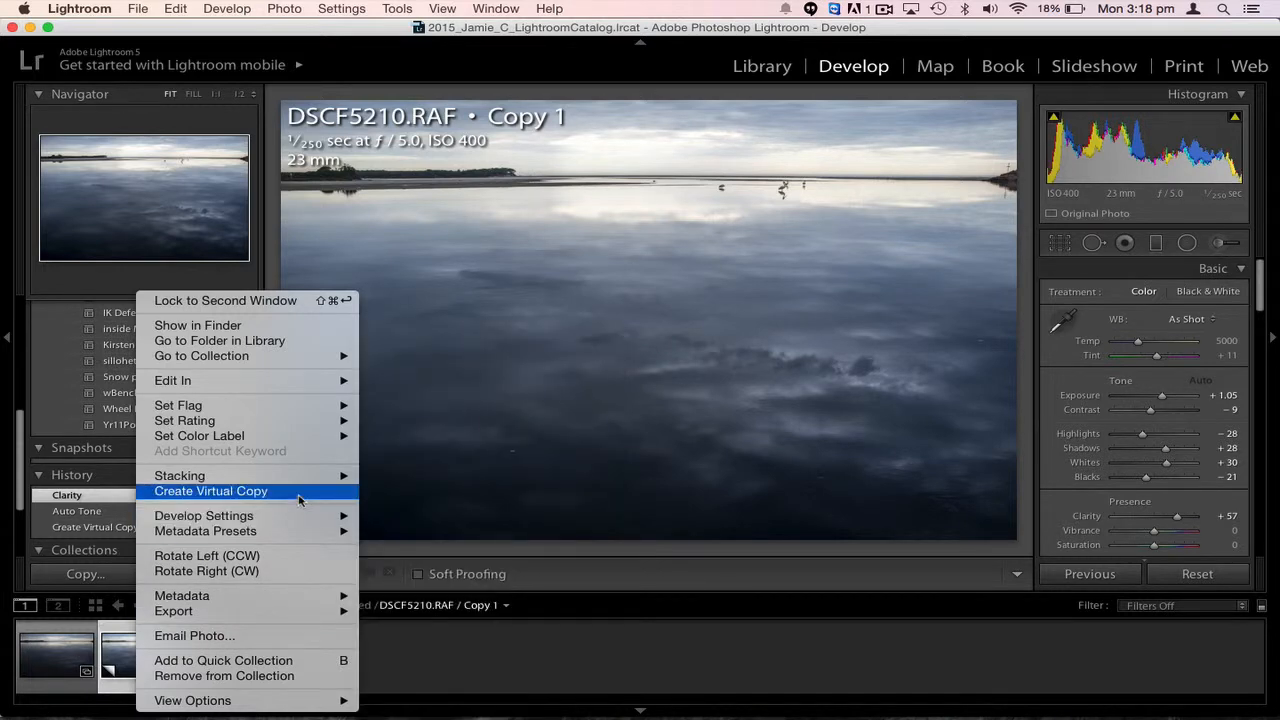
{"action": "left_click", "coordinate": [299, 492]}
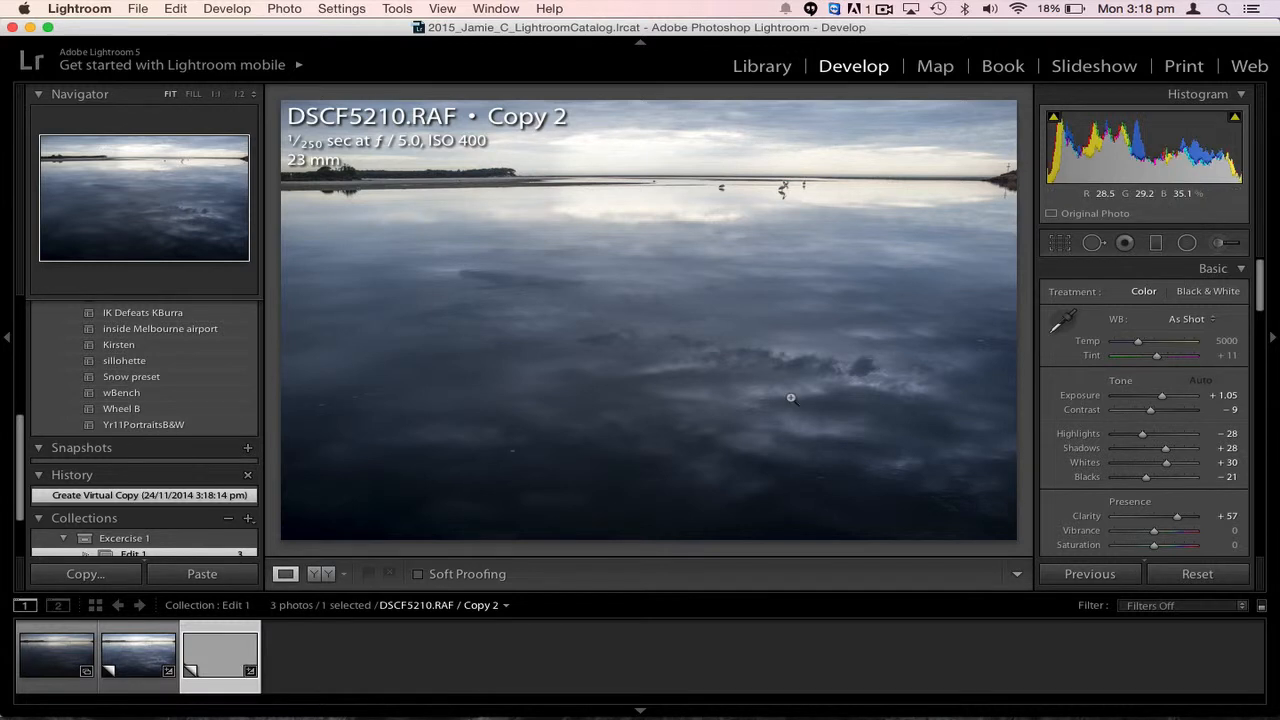
- Crop part of the sky off the upper edge of Copy 2 and straighten it by an angle of -0.40
{"action": "left_click", "coordinate": [1060, 244]}
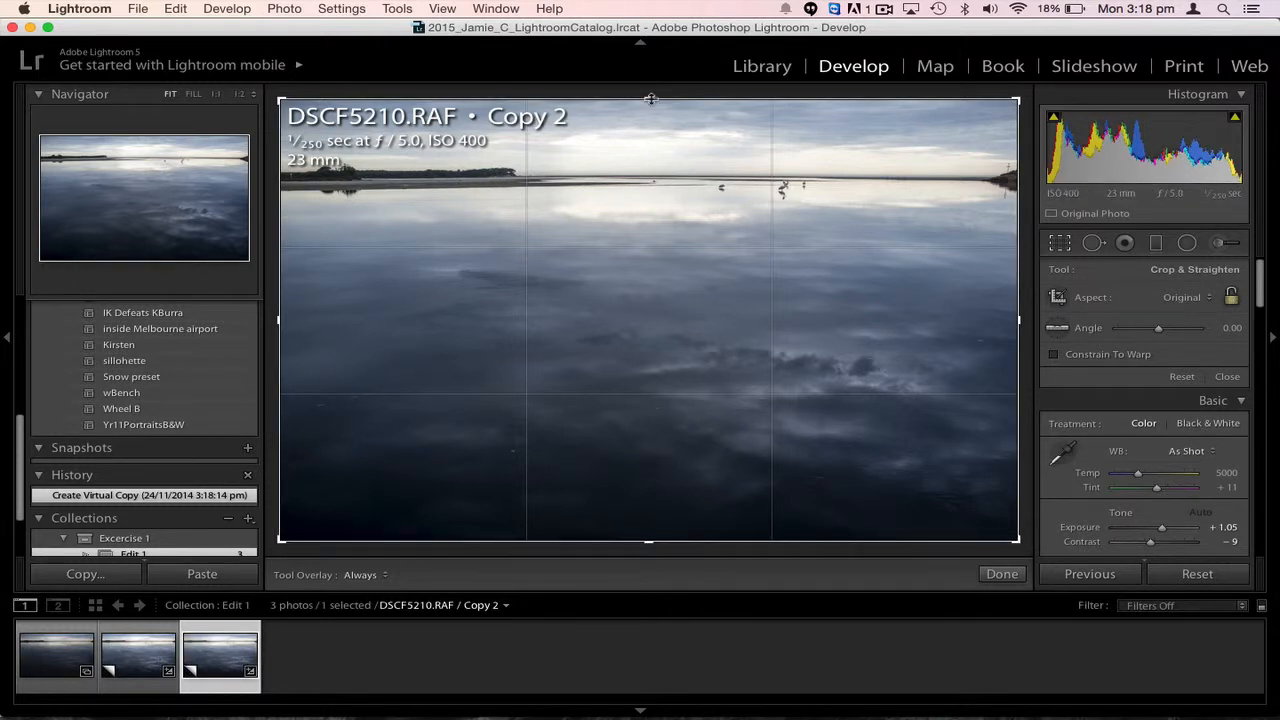
{"action": "left_click_drag", "start_coordinate": [650, 99], "coordinate": [651, 122]}
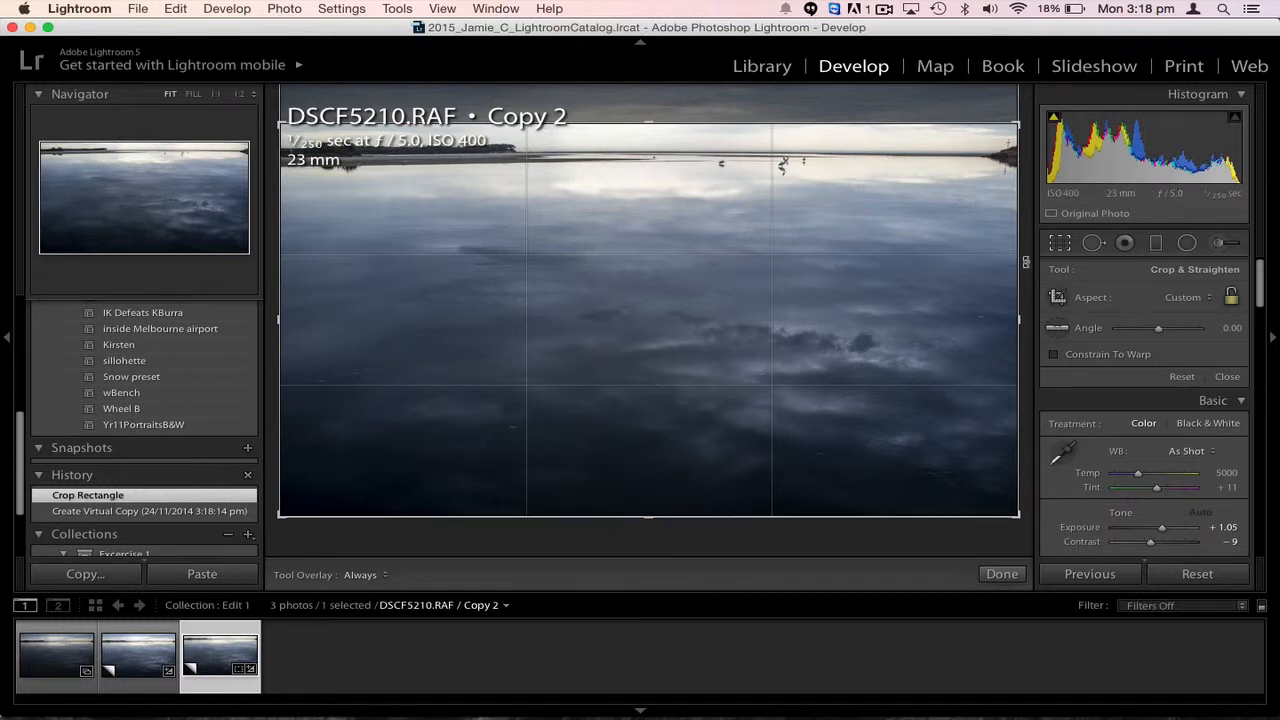
{"action": "left_click_drag", "start_coordinate": [1026, 264], "coordinate": [1026, 262]}
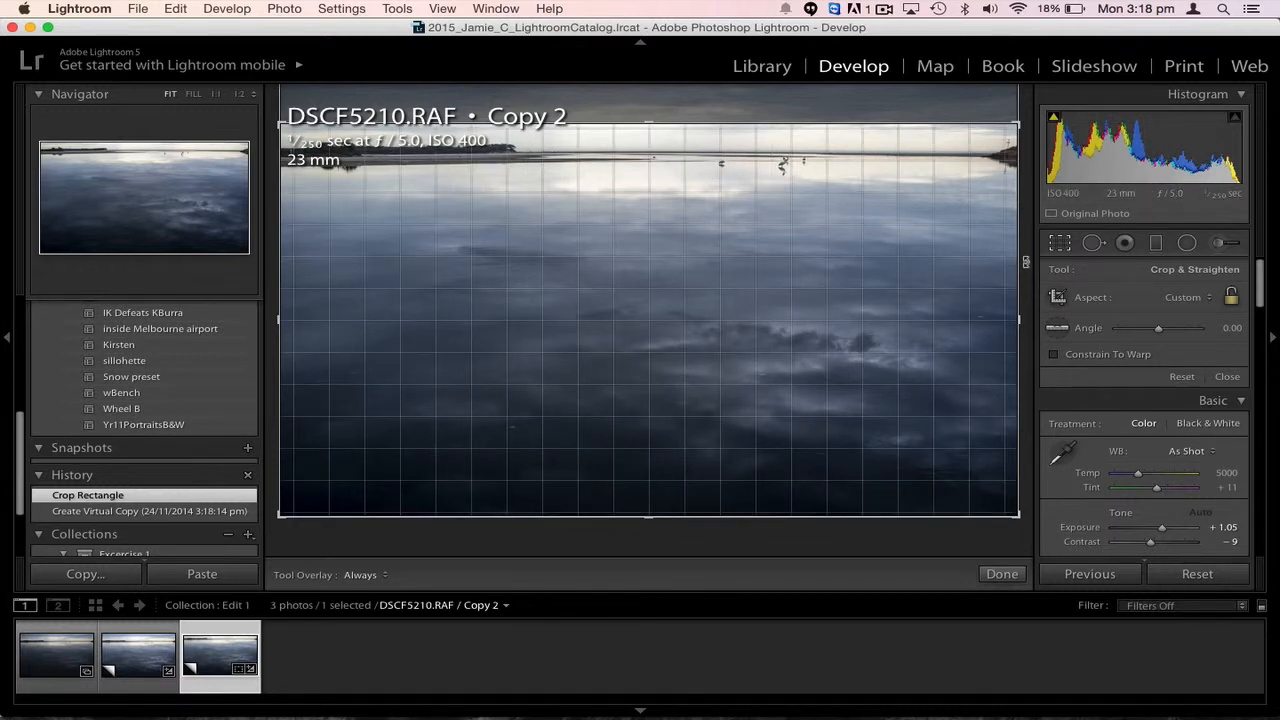
{"action": "left_click_drag", "start_coordinate": [1025, 262], "coordinate": [1025, 259]}
{"action": "key", "text": "Return"}
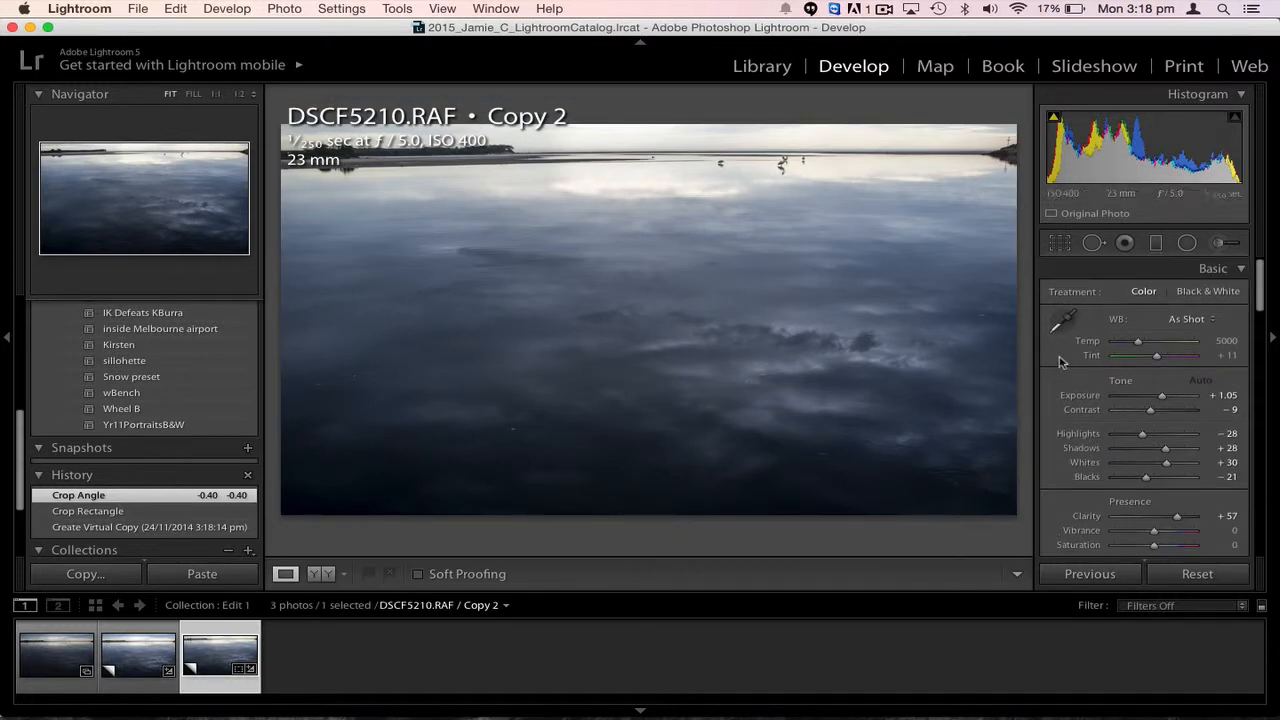
- Set the tone curve of Copy 2 to shadows -21, with lights at 0
{"action": "scroll", "coordinate": [1152, 490], "scroll_direction": "down", "scroll_amount": 10}
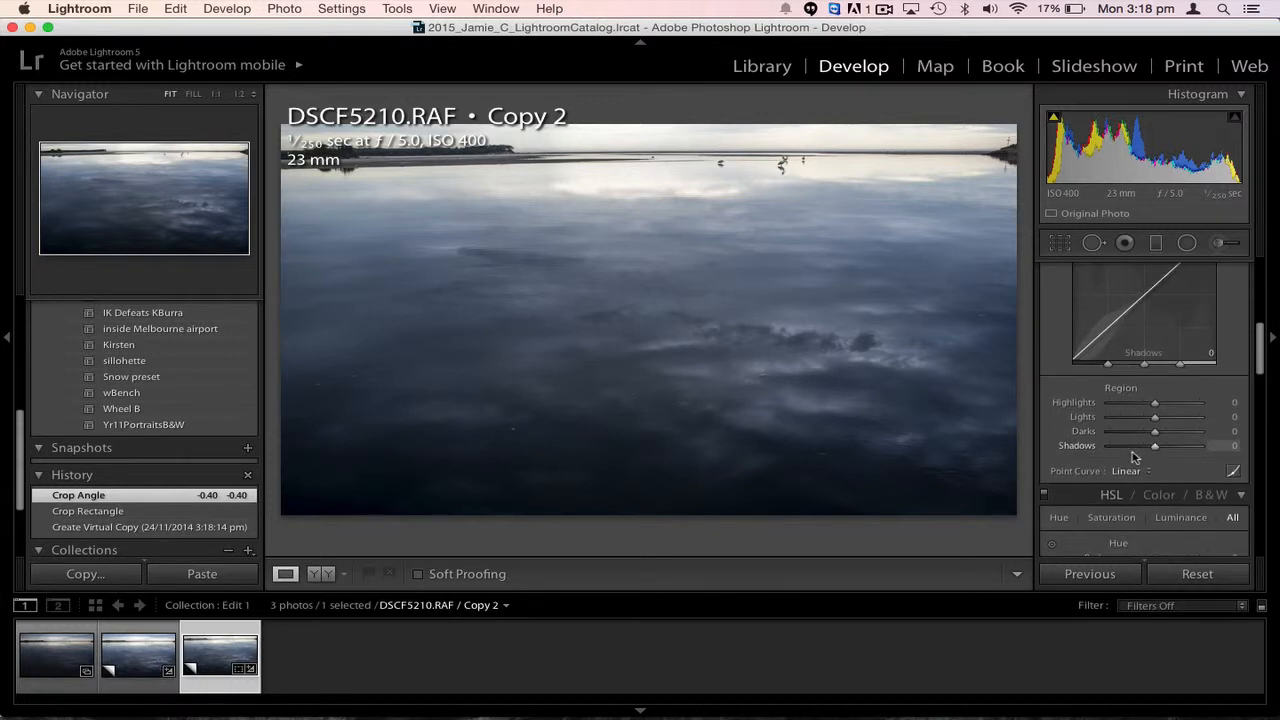
{"action": "mouse_move", "coordinate": [1156, 446]}
{"action": "left_mouse_down"}
{"action": "mouse_move", "coordinate": [1145, 446]}
{"action": "mouse_move", "coordinate": [1155, 422]}
{"action": "left_mouse_up"}
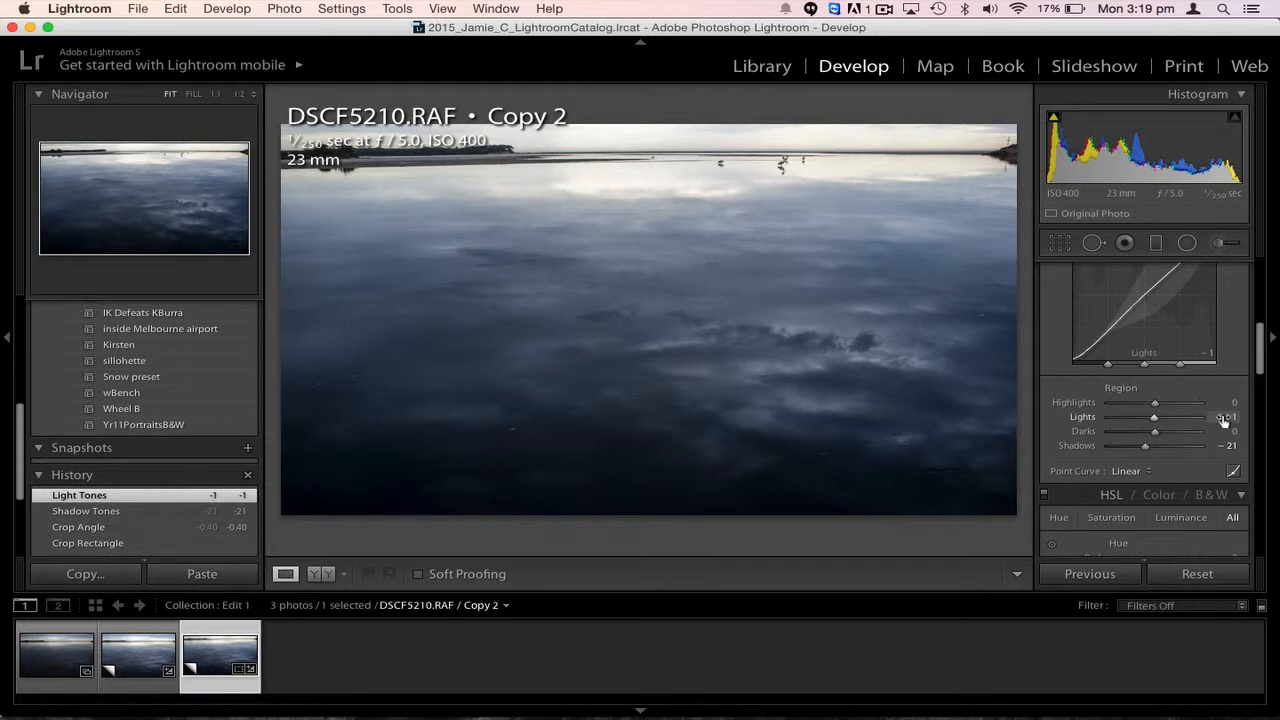
{"action": "left_click", "coordinate": [1222, 416]}
{"action": "type", "text": "0"}
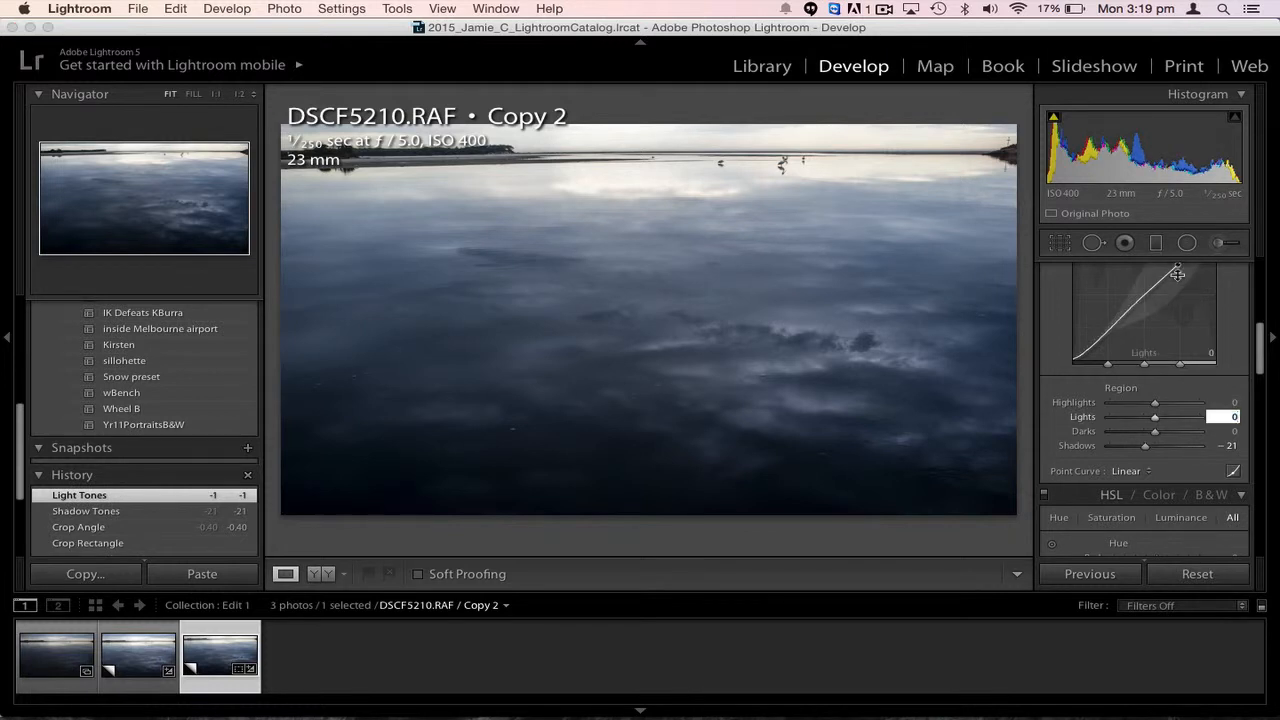
- Add a graduated filter from the sky down to mid-water with exposure -0.14, contrast 23 and clarity 23, and compare Copy 2 with the original
{"action": "left_click", "coordinate": [1157, 244]}
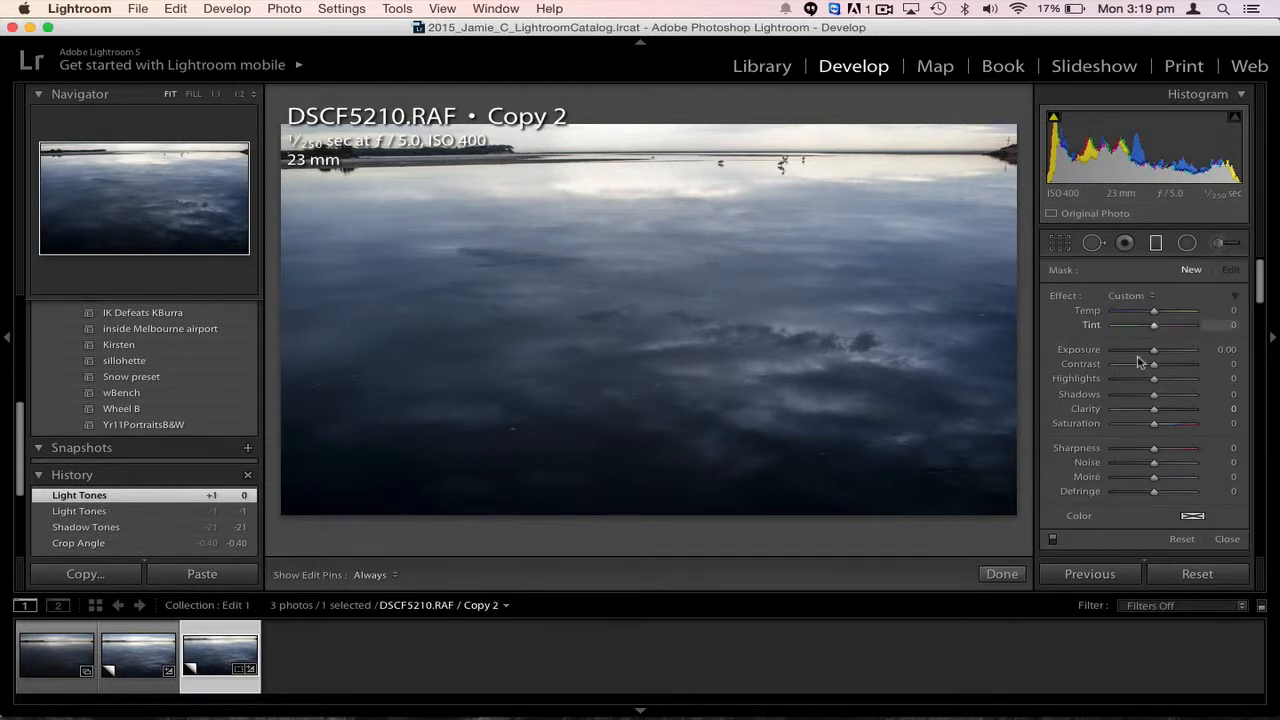
{"action": "left_click_drag", "start_coordinate": [635, 126], "coordinate": [636, 362]}
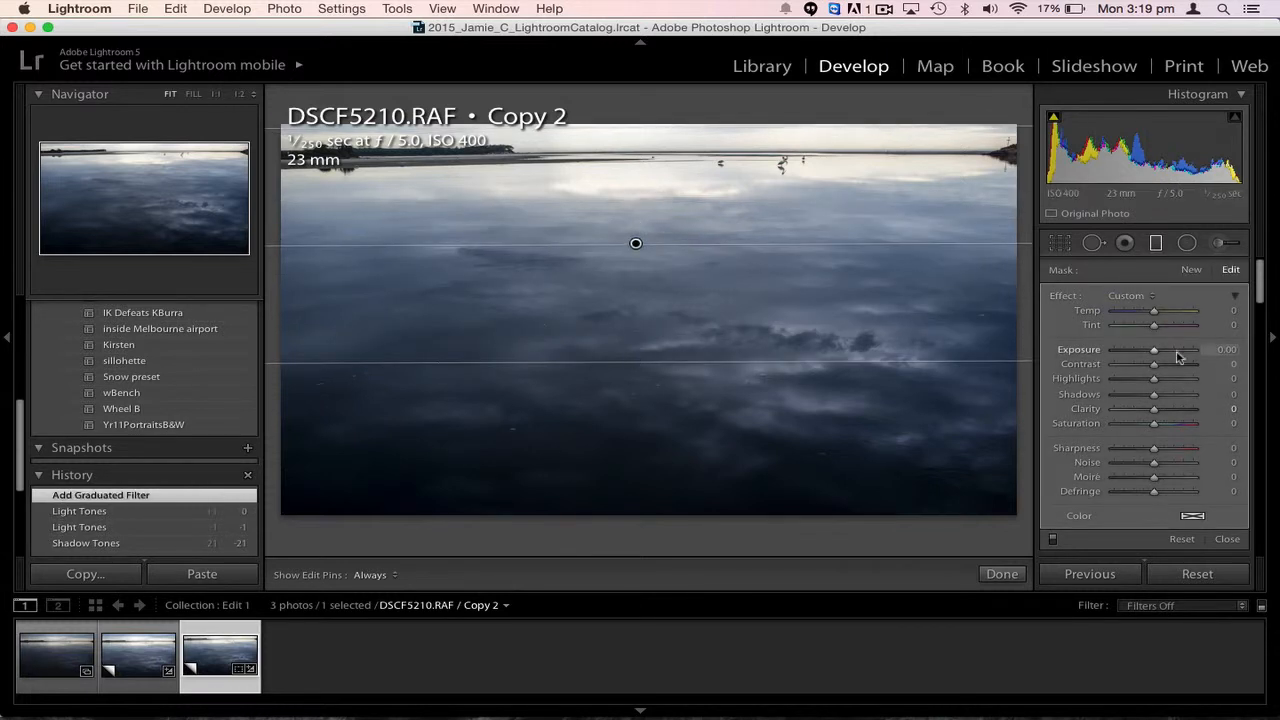
{"action": "mouse_move", "coordinate": [1155, 352]}
{"action": "left_mouse_down"}
{"action": "mouse_move", "coordinate": [1177, 365]}
{"action": "mouse_move", "coordinate": [1162, 368]}
{"action": "left_mouse_up"}
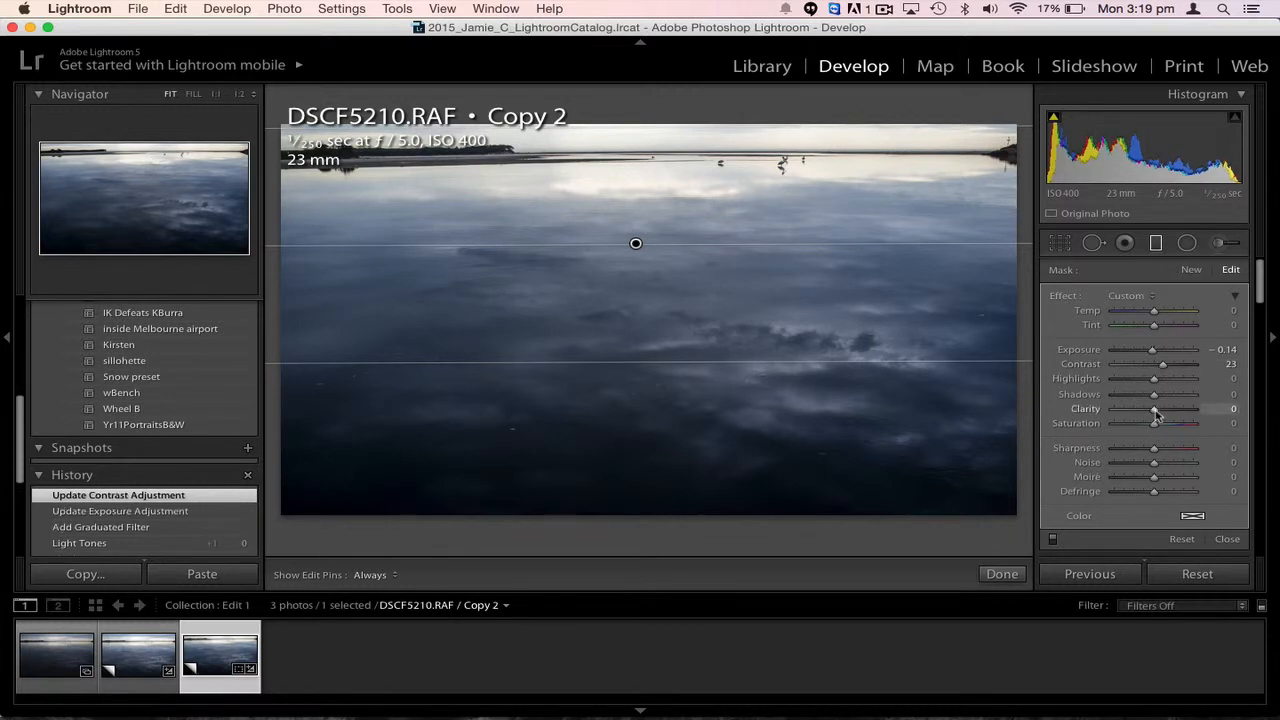
{"action": "left_click_drag", "start_coordinate": [1160, 414], "coordinate": [1164, 414]}
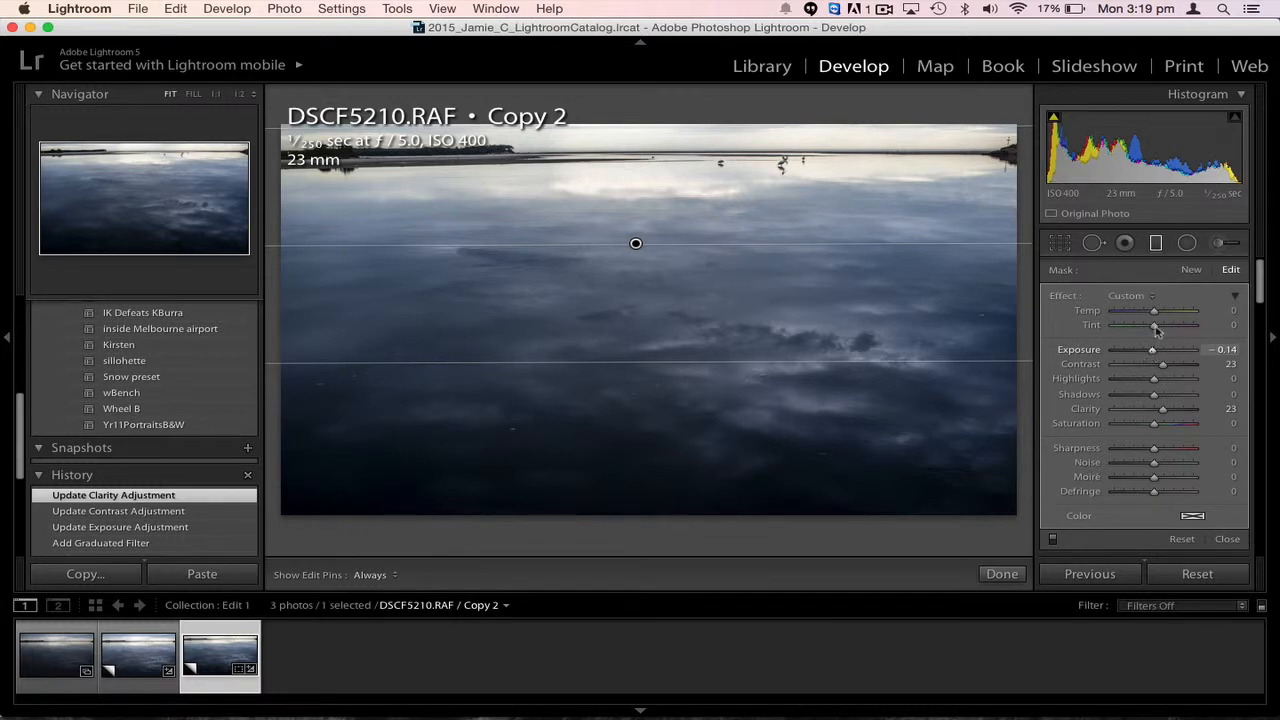
{"action": "left_click", "coordinate": [1155, 243]}
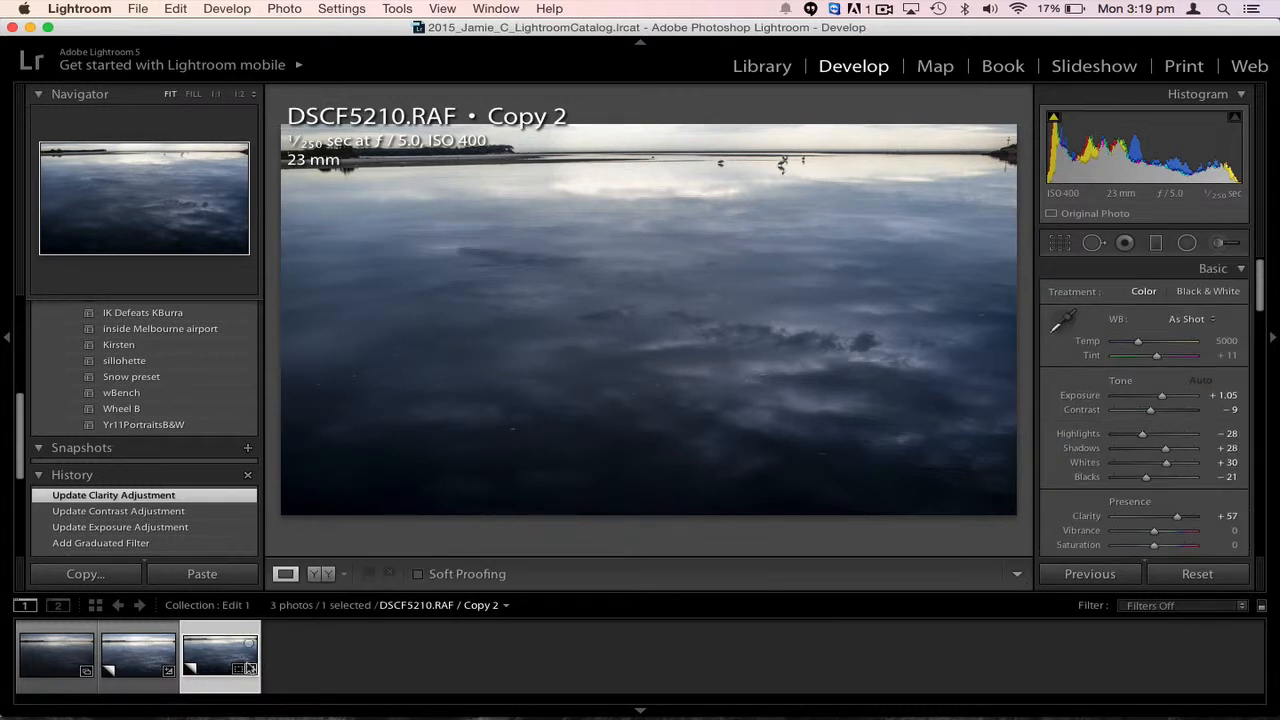
{"action": "key", "text": "Left"}
{"action": "key", "text": "Left"}
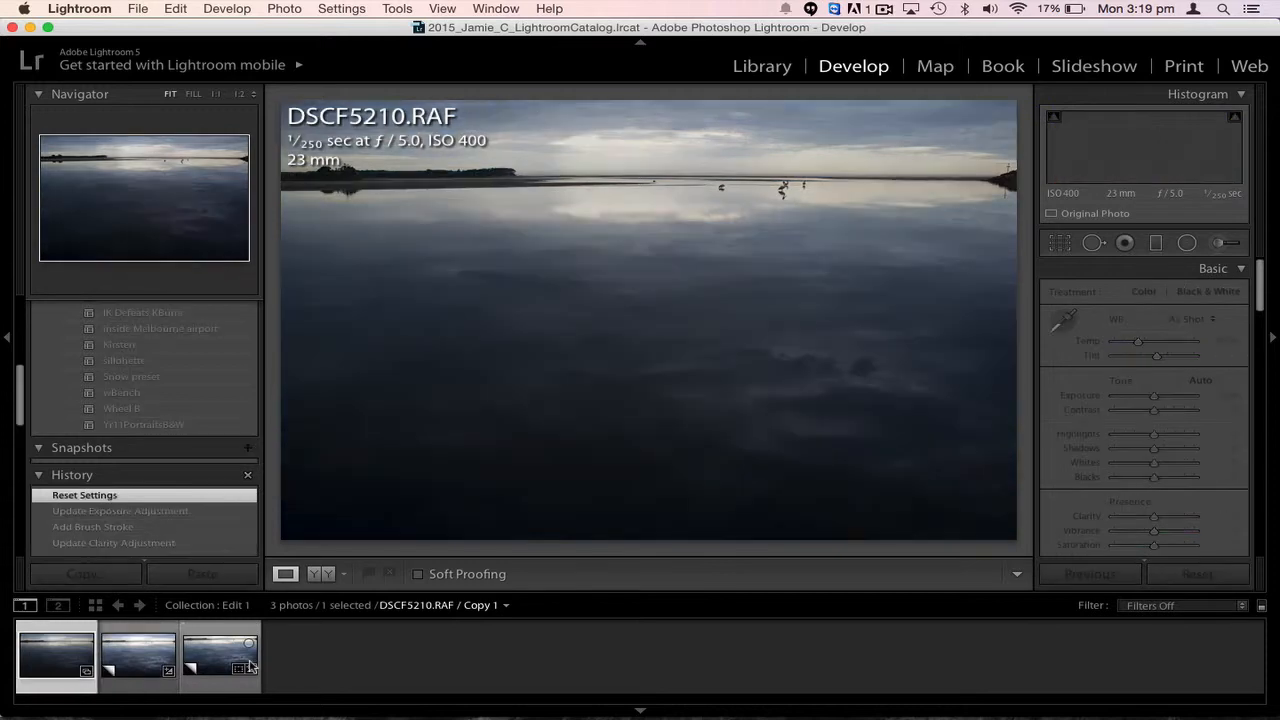
{"action": "key", "text": "Right"}
{"action": "key", "text": "Right"}
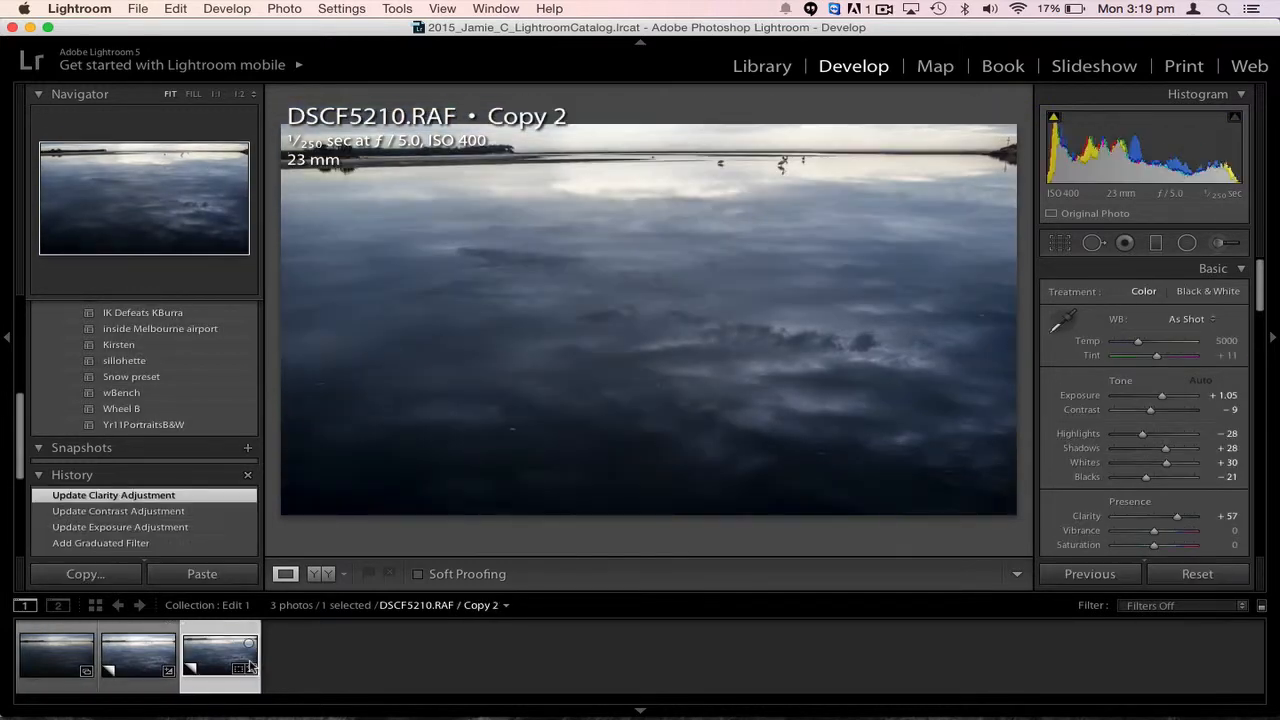
- Create a virtual copy of the DSCF5230 jetty photo inside the Edit 2 collection
{"action": "left_click", "coordinate": [764, 70]}
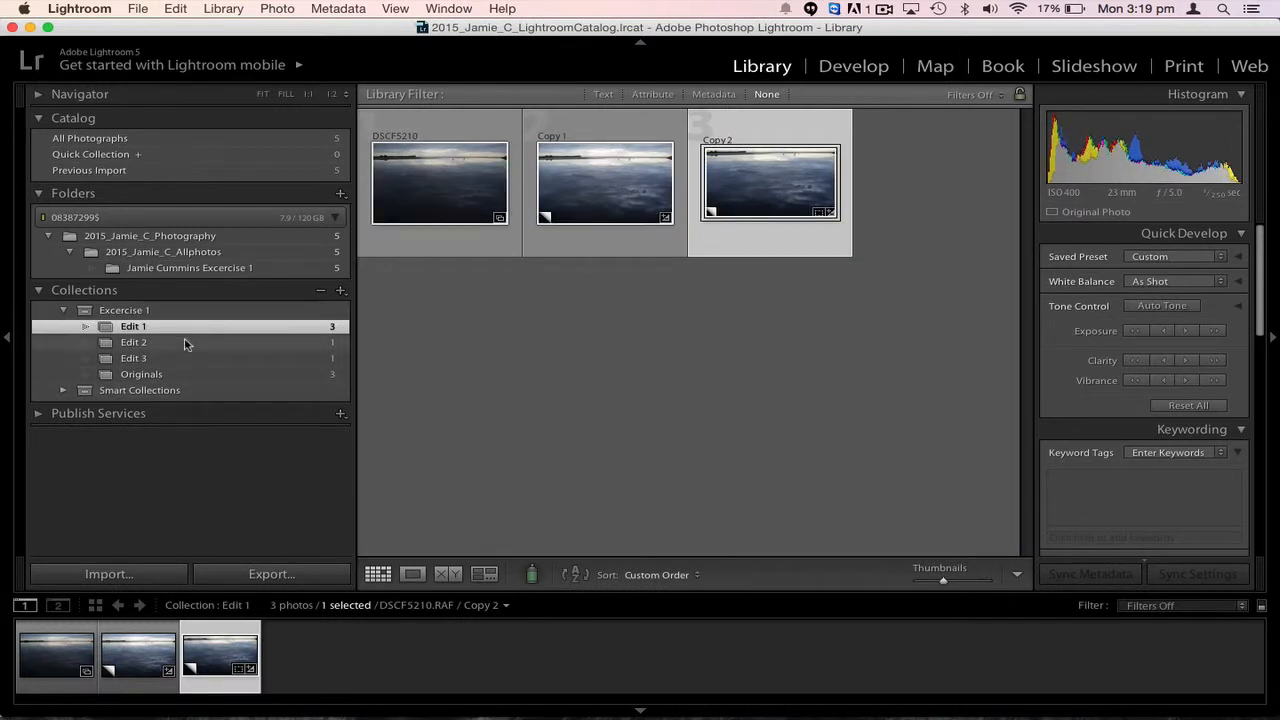
{"action": "left_click", "coordinate": [188, 342]}
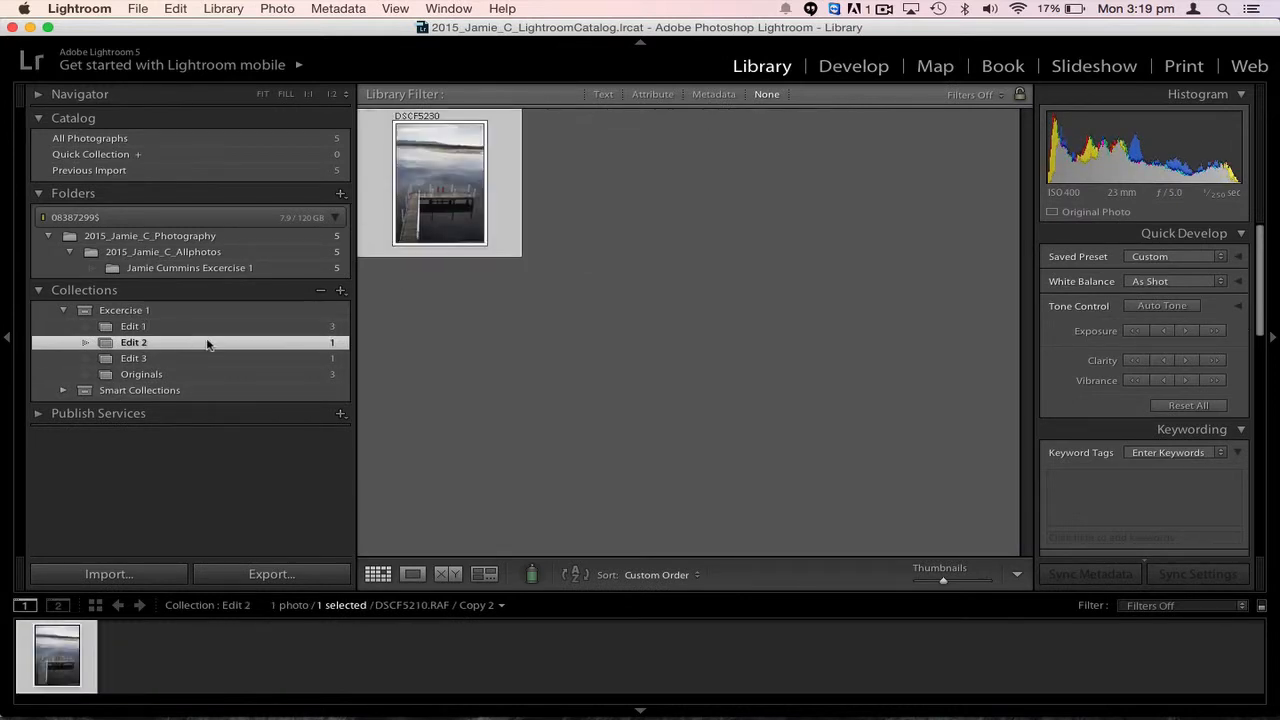
{"action": "right_click", "coordinate": [460, 224]}
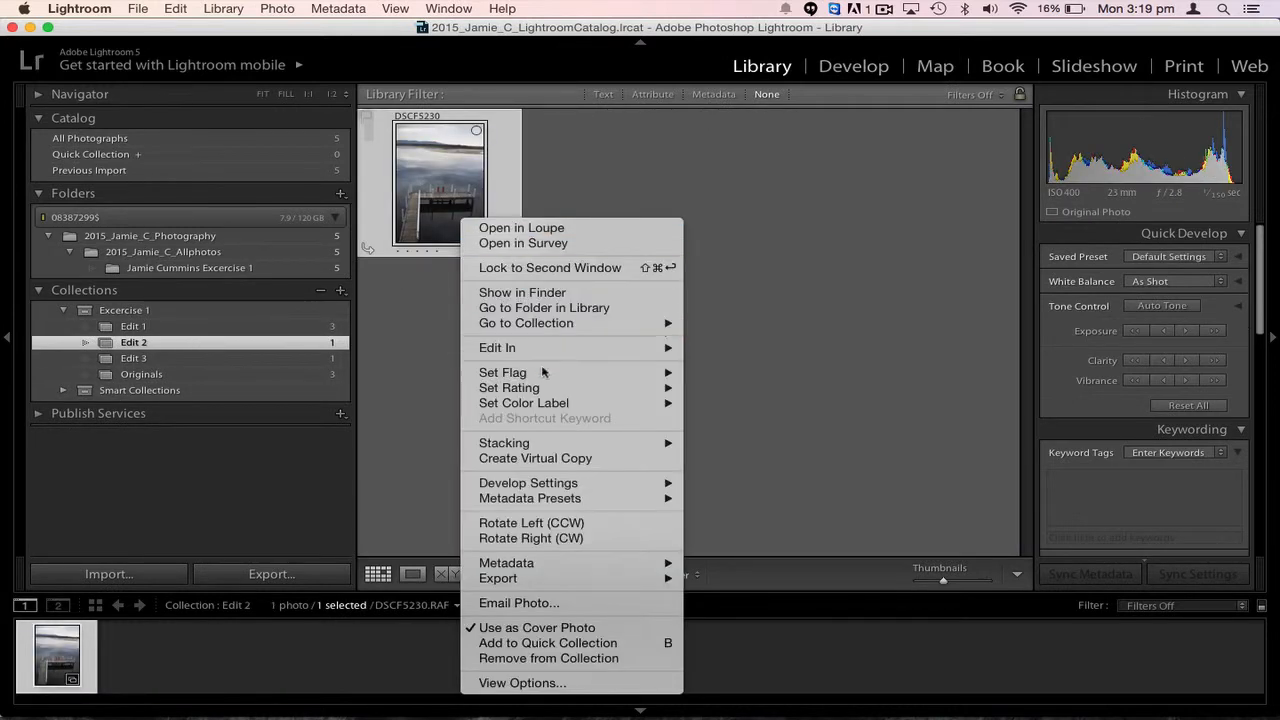
{"action": "left_click", "coordinate": [552, 459]}
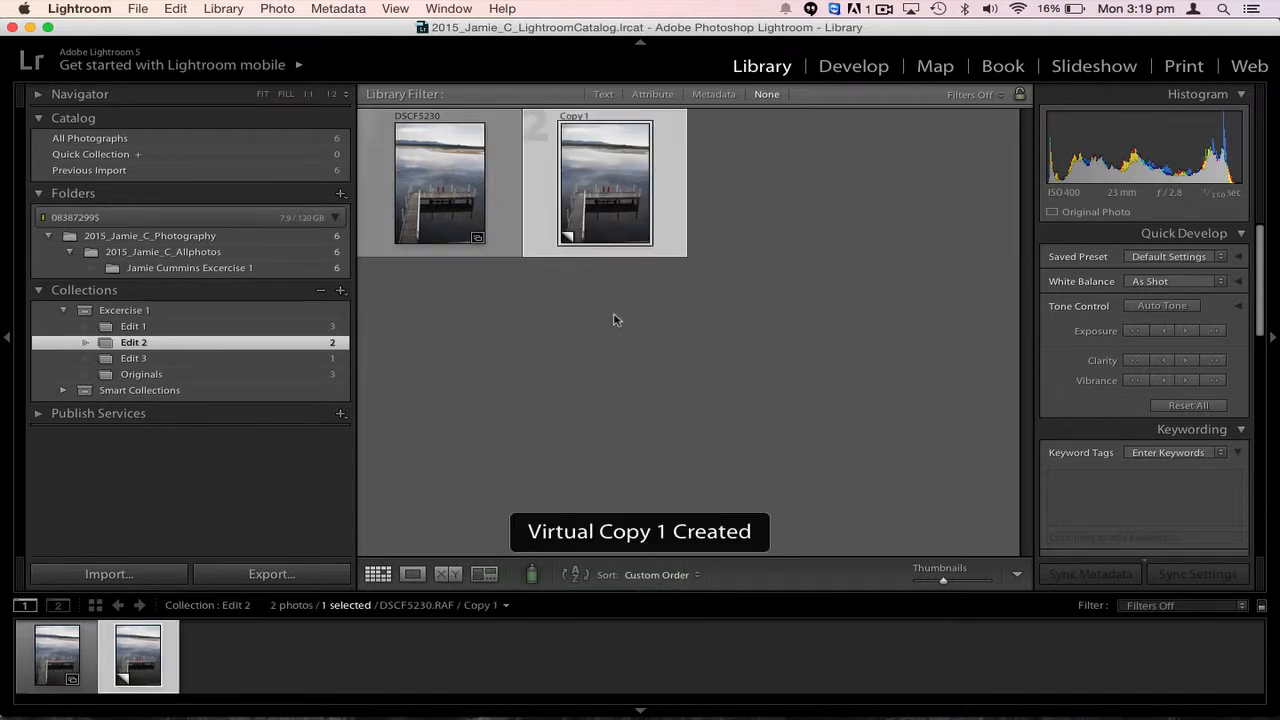
- Open Copy 1 of the DSCF5230 jetty photo for developing and crop a thin strip off its lower edge
{"action": "double_click", "coordinate": [608, 201]}
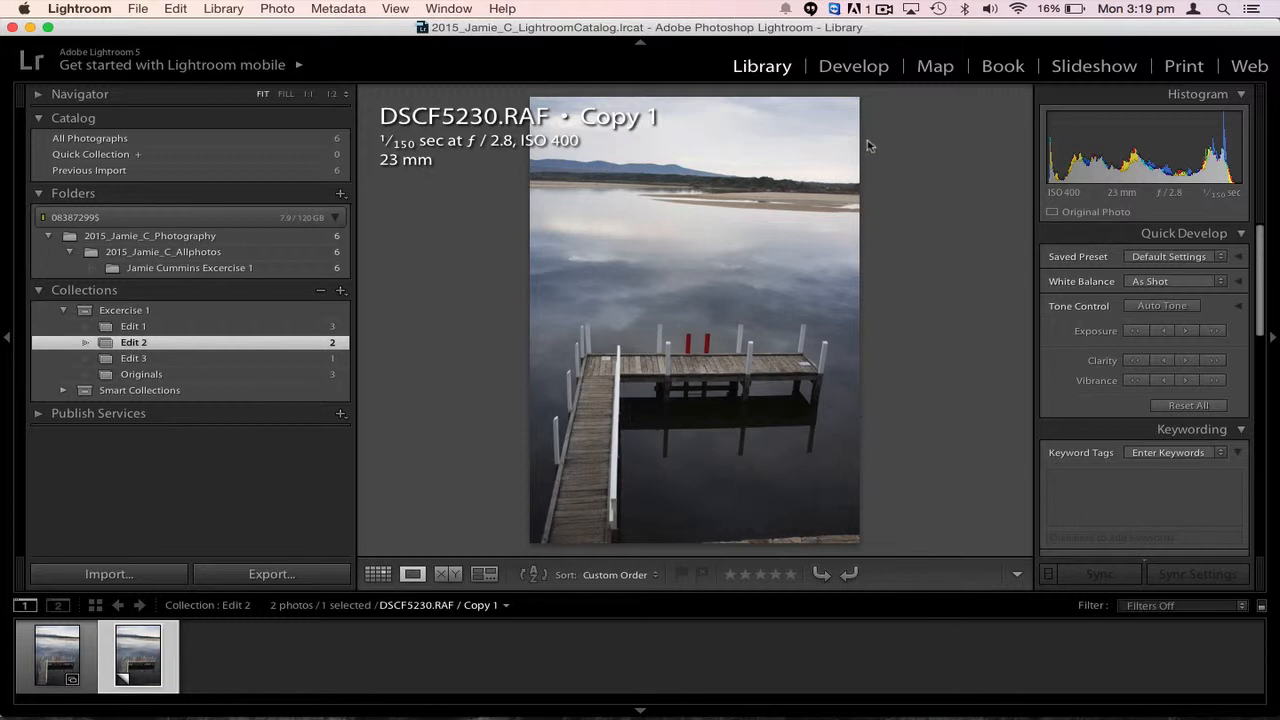
{"action": "left_click", "coordinate": [866, 66]}
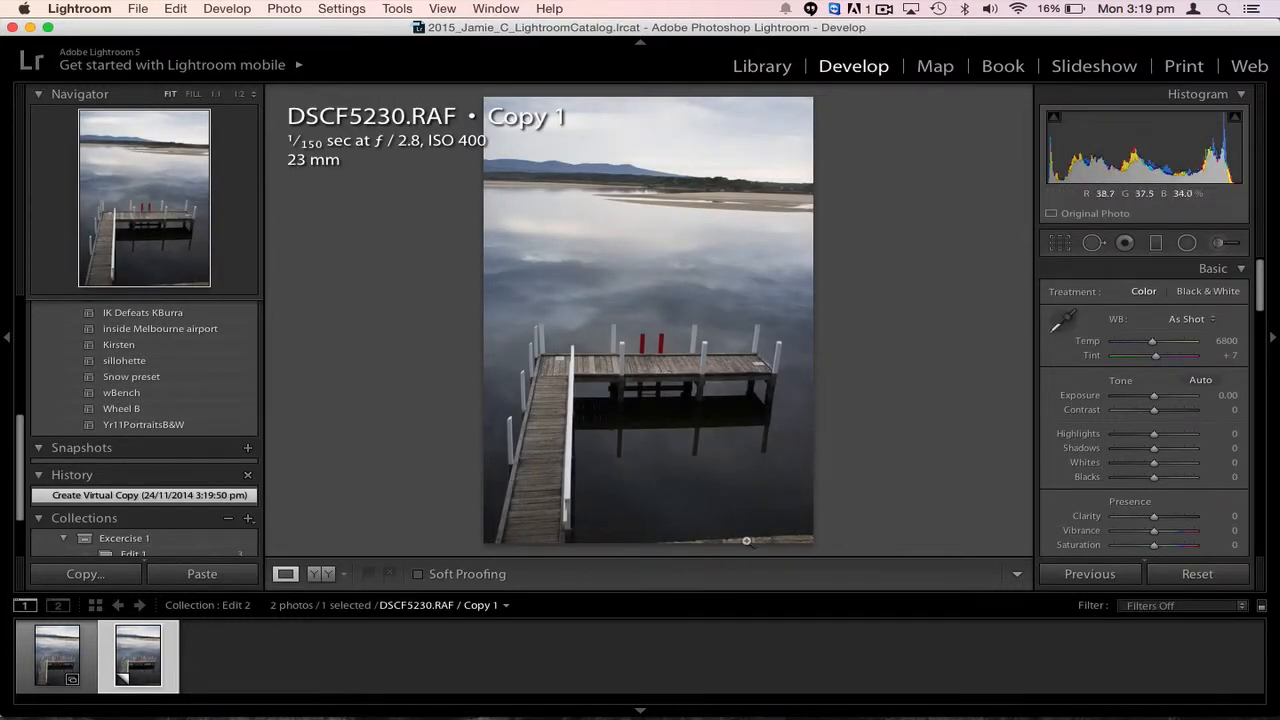
{"action": "left_click", "coordinate": [1059, 243]}
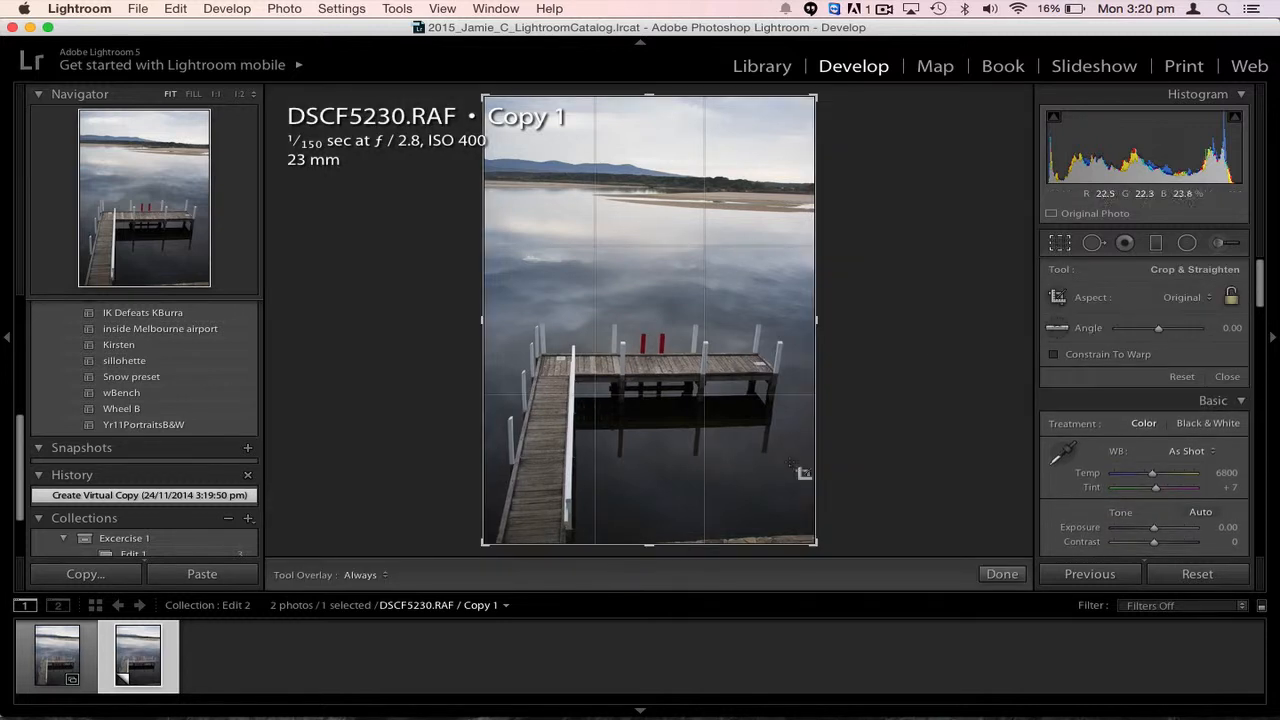
{"action": "left_click_drag", "start_coordinate": [649, 545], "coordinate": [649, 537]}
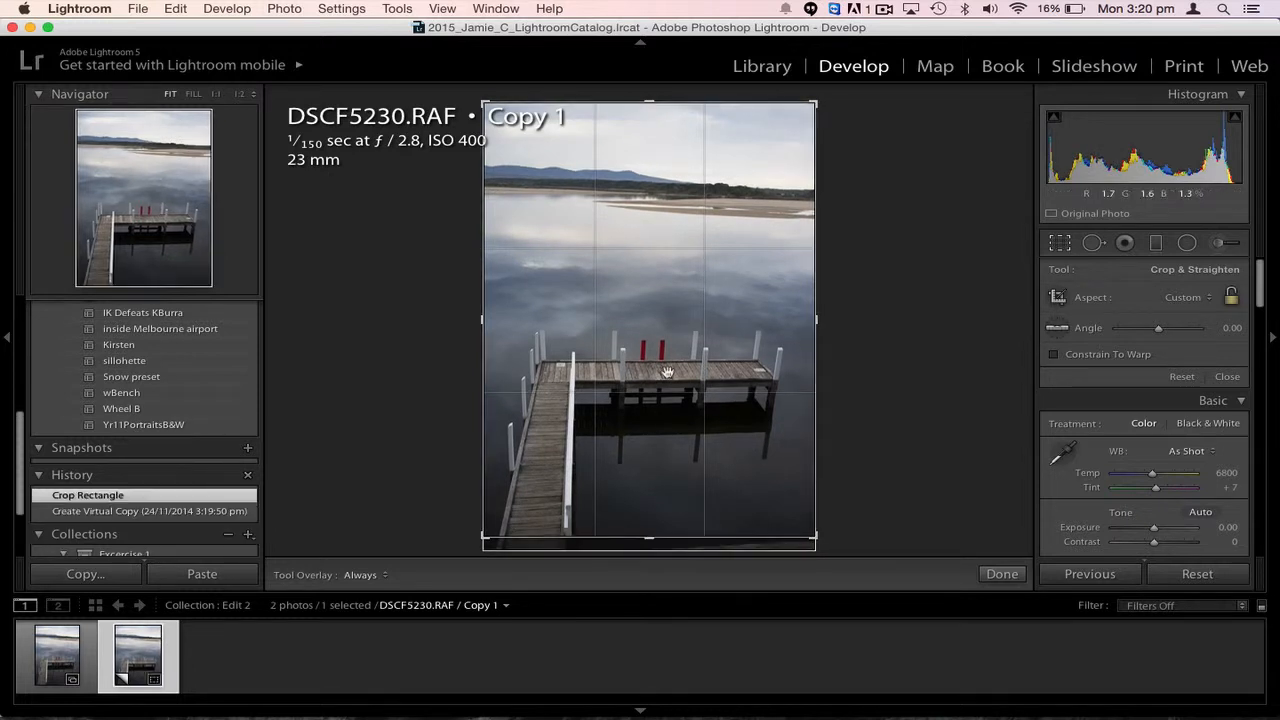
{"action": "key", "text": "Return"}
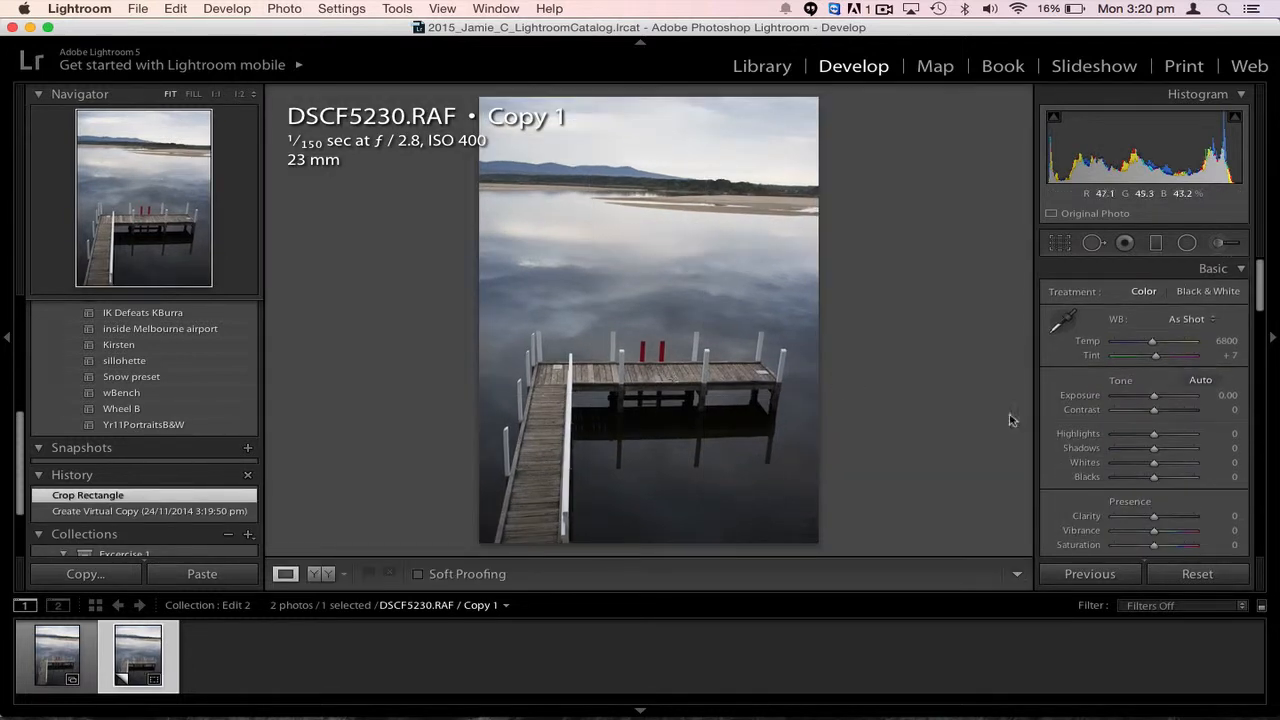
- Apply automatic tone to Copy 1 and raise its clarity to +62
{"action": "left_click", "coordinate": [1200, 380]}
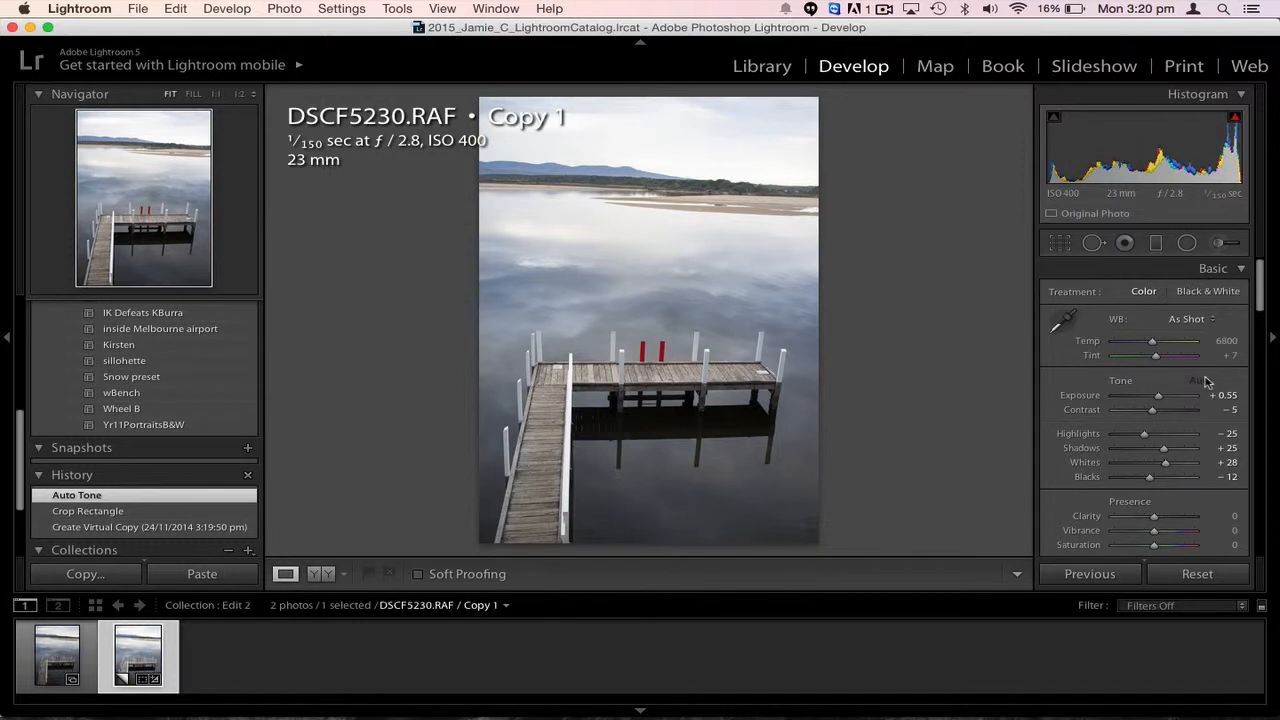
{"action": "mouse_move", "coordinate": [1154, 516]}
{"action": "left_mouse_down"}
{"action": "mouse_move", "coordinate": [1190, 515]}
{"action": "mouse_move", "coordinate": [1178, 517]}
{"action": "left_mouse_up"}
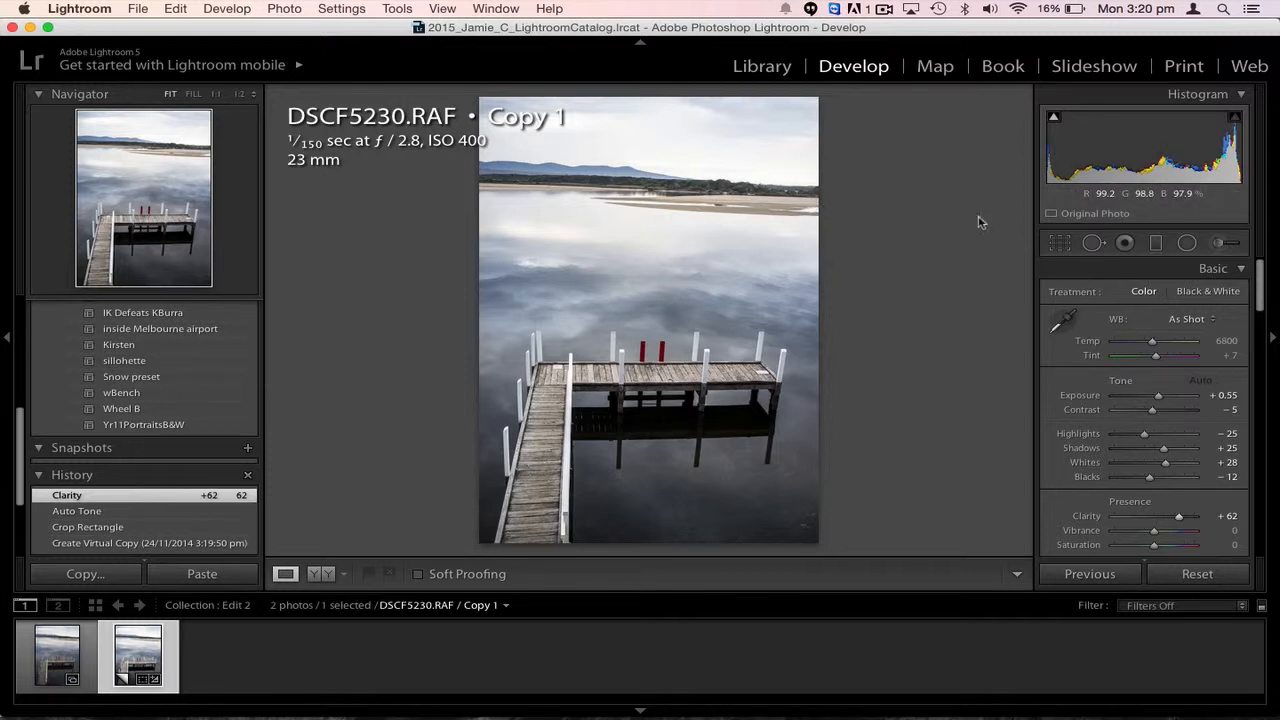
- Straighten the horizon of Copy 1 by rotating the crop to an angle of -2.05
{"action": "left_click", "coordinate": [1063, 247]}
{"action": "left_click_drag", "start_coordinate": [874, 229], "coordinate": [866, 224]}
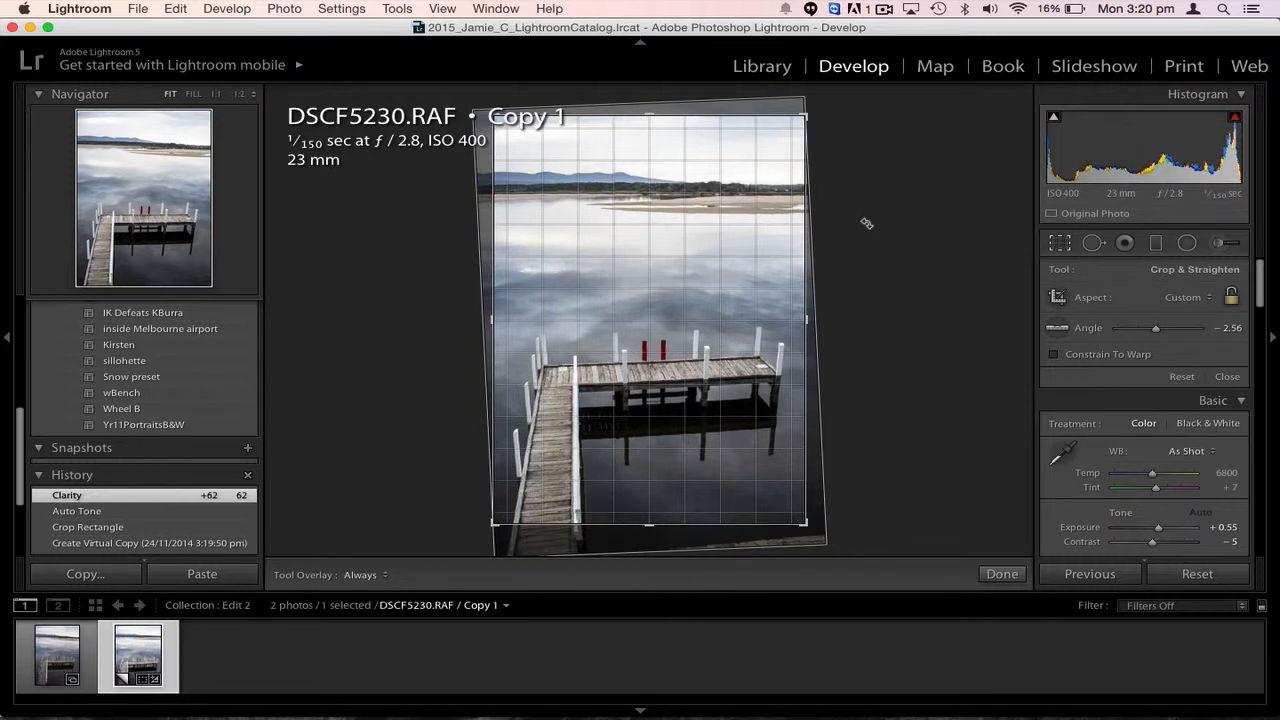
{"action": "left_click_drag", "start_coordinate": [866, 224], "coordinate": [866, 224]}
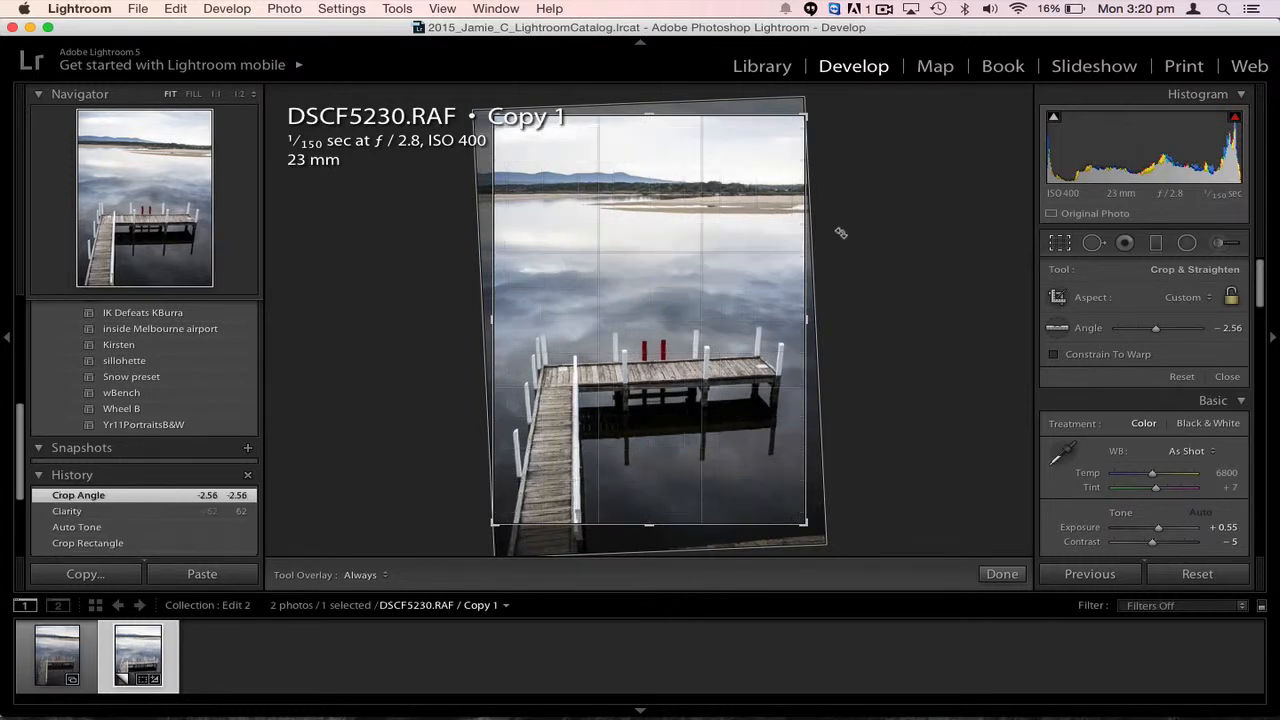
{"action": "key", "text": "Return"}
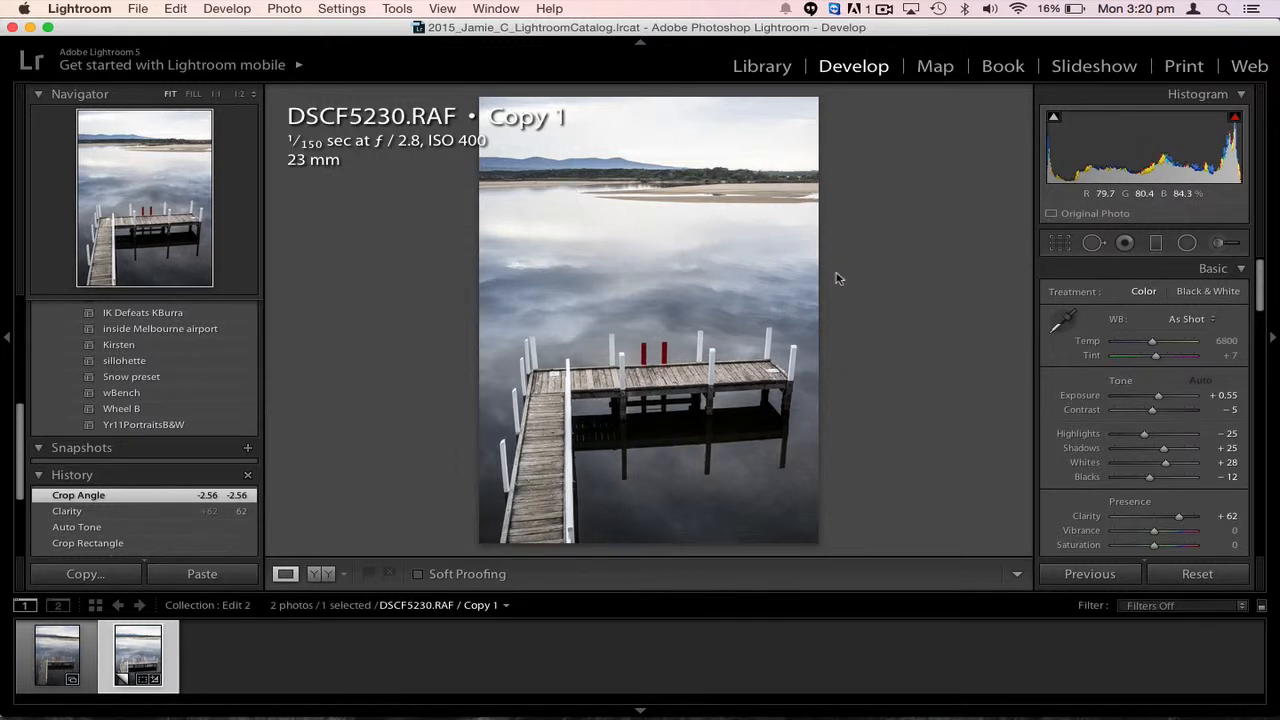
{"action": "left_click", "coordinate": [1060, 245]}
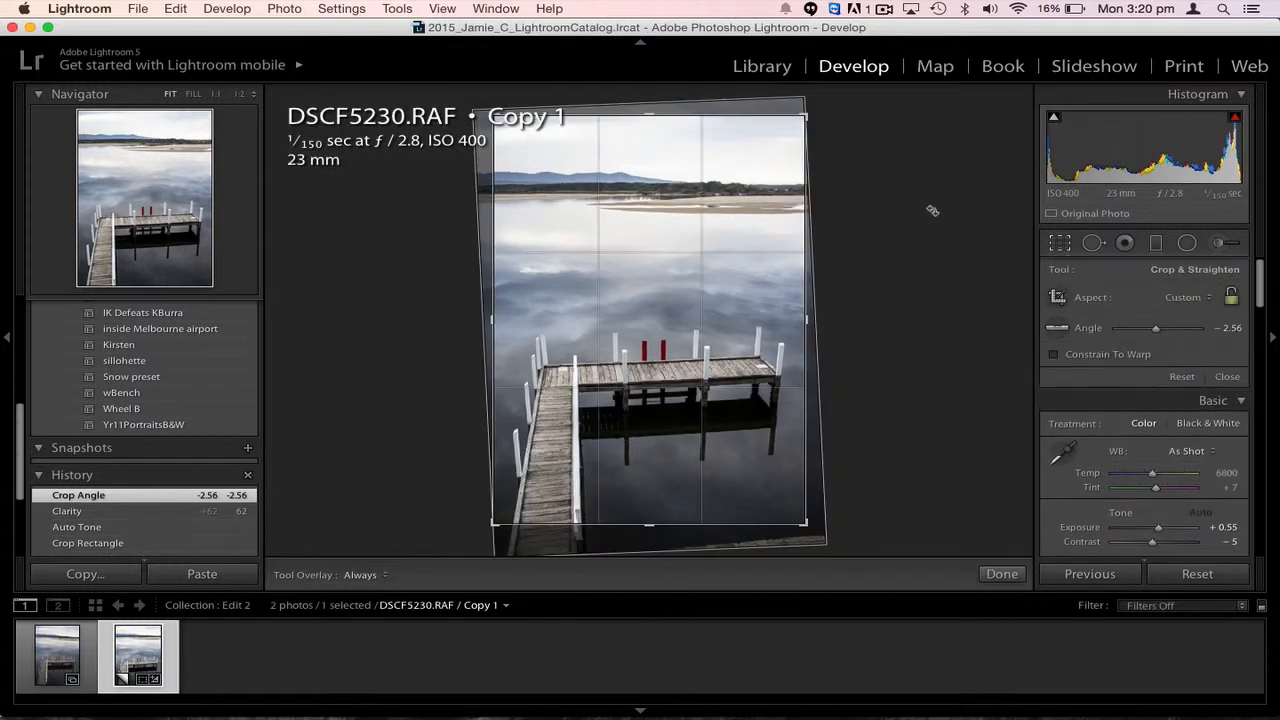
{"action": "left_click_drag", "start_coordinate": [931, 209], "coordinate": [932, 212]}
{"action": "double_click", "coordinate": [717, 283]}
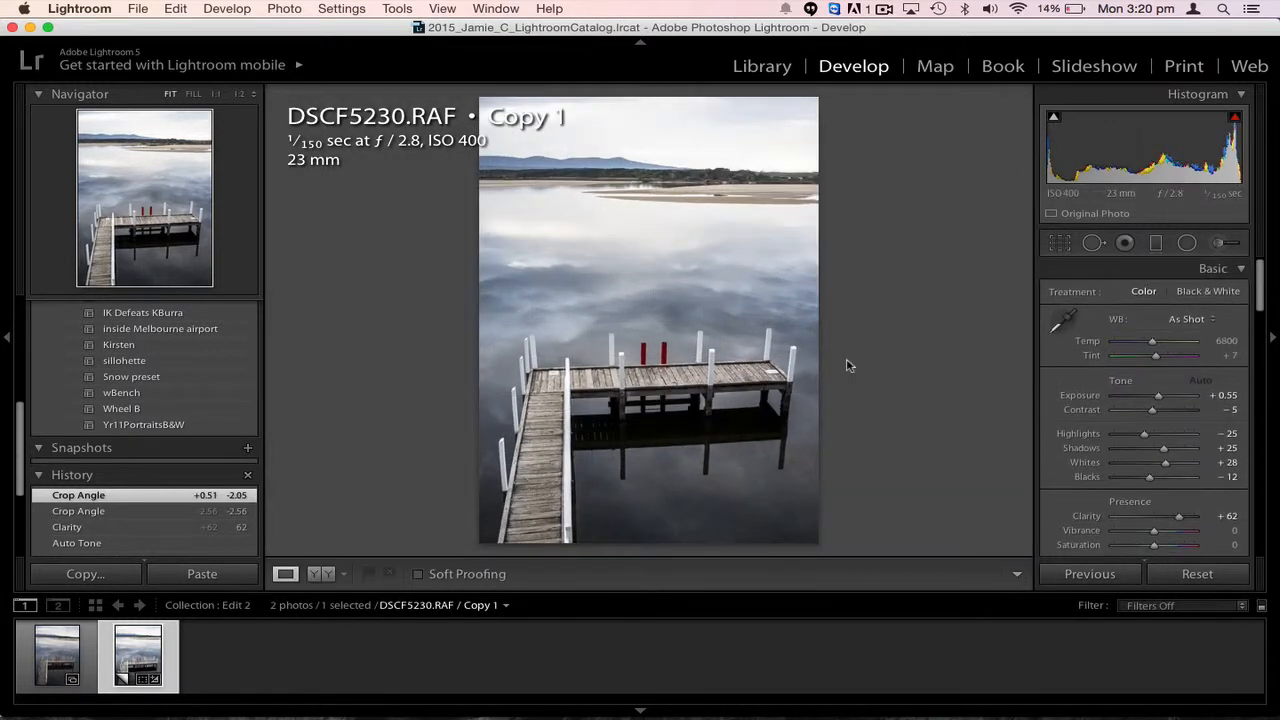
- Create another virtual copy from the edited Copy 1 and convert the new copy to black and white
{"action": "right_click", "coordinate": [131, 651]}
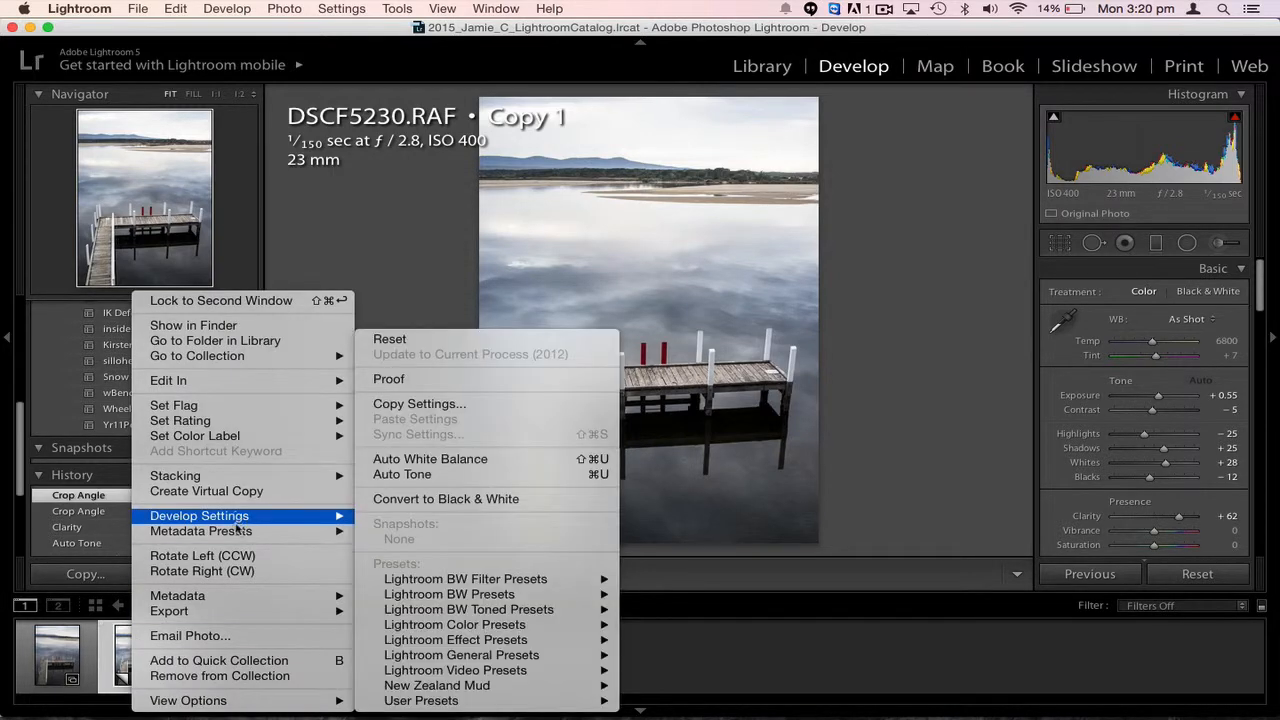
{"action": "left_click", "coordinate": [240, 491]}
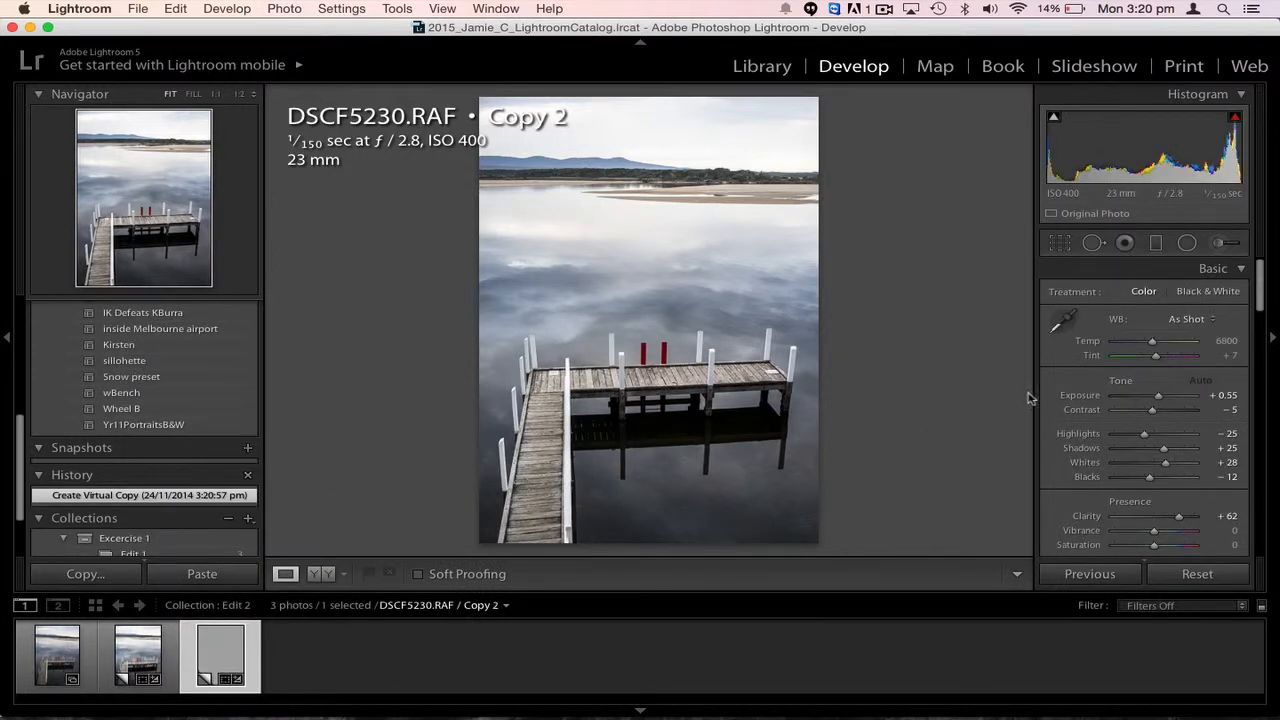
{"action": "scroll", "coordinate": [1238, 381], "scroll_direction": "down", "scroll_amount": 10}
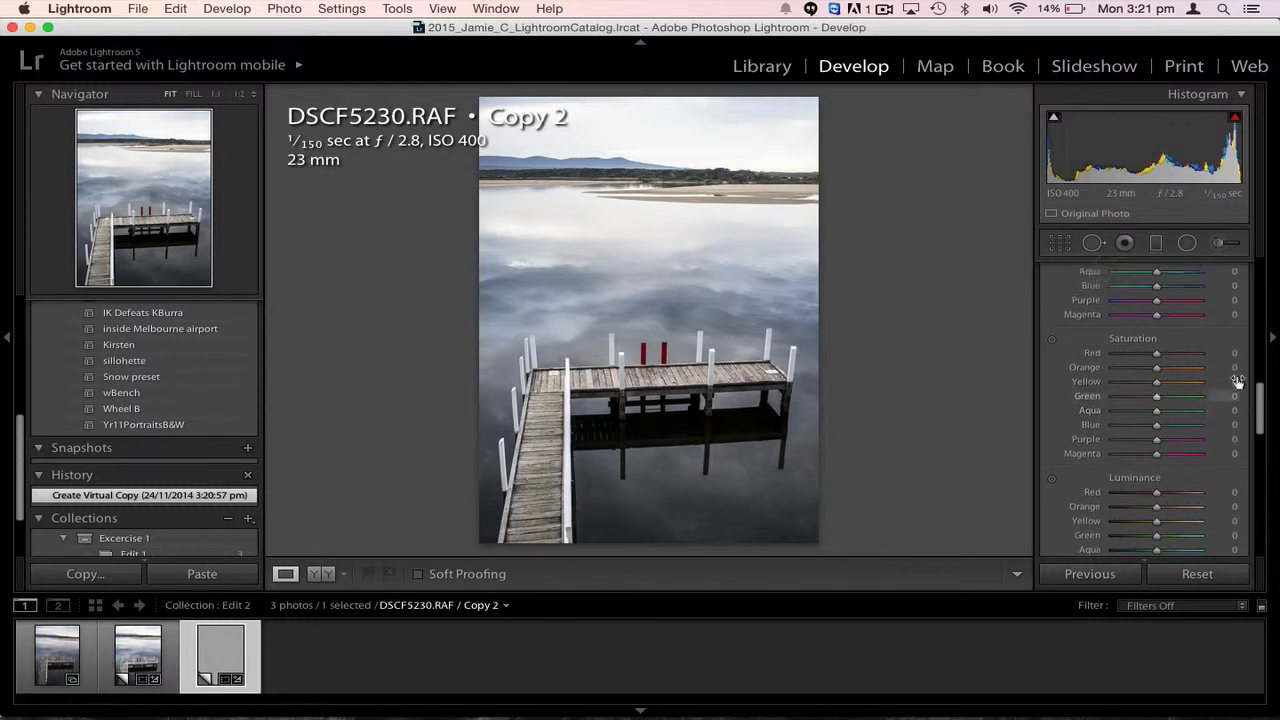
{"action": "scroll", "coordinate": [1238, 381], "scroll_direction": "up", "scroll_amount": 3}
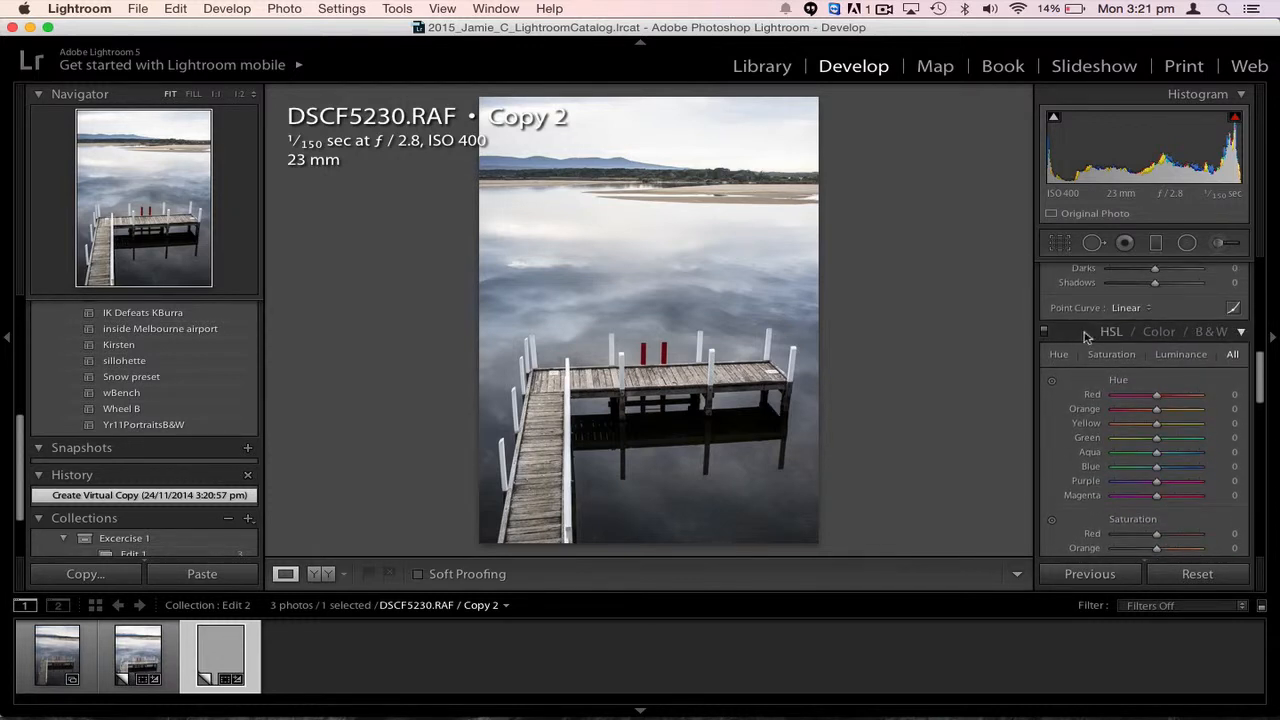
{"action": "left_click", "coordinate": [1212, 332]}
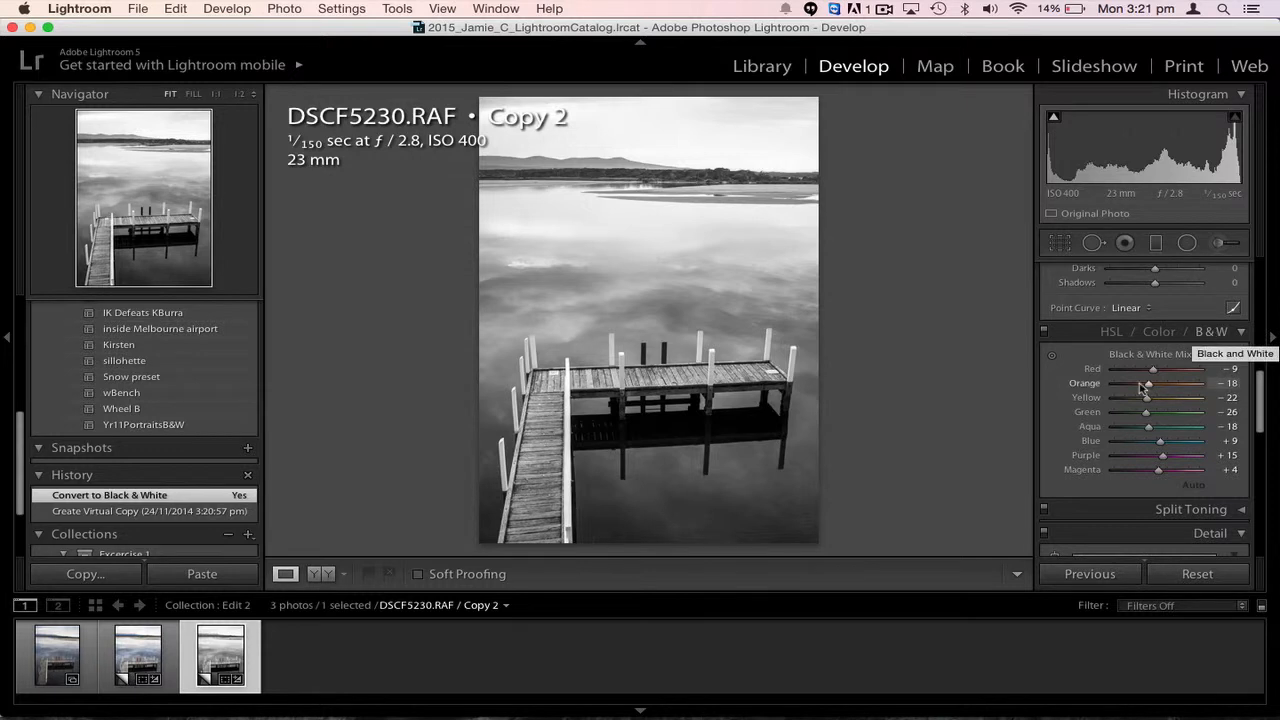
- Darken the water in the black and white mix with blue -98 and aqua -39, and compare Copy 2 with the earlier versions
{"action": "left_click", "coordinate": [1053, 358]}
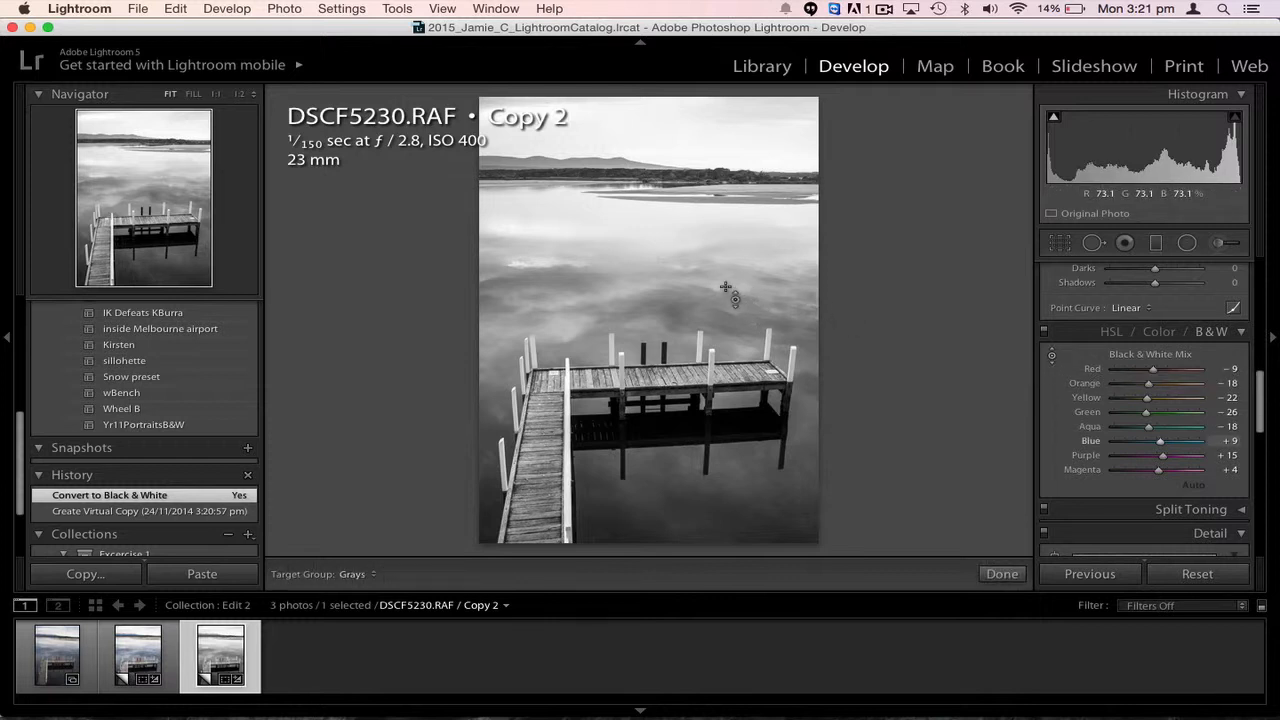
{"action": "left_click_drag", "start_coordinate": [650, 280], "coordinate": [650, 368]}
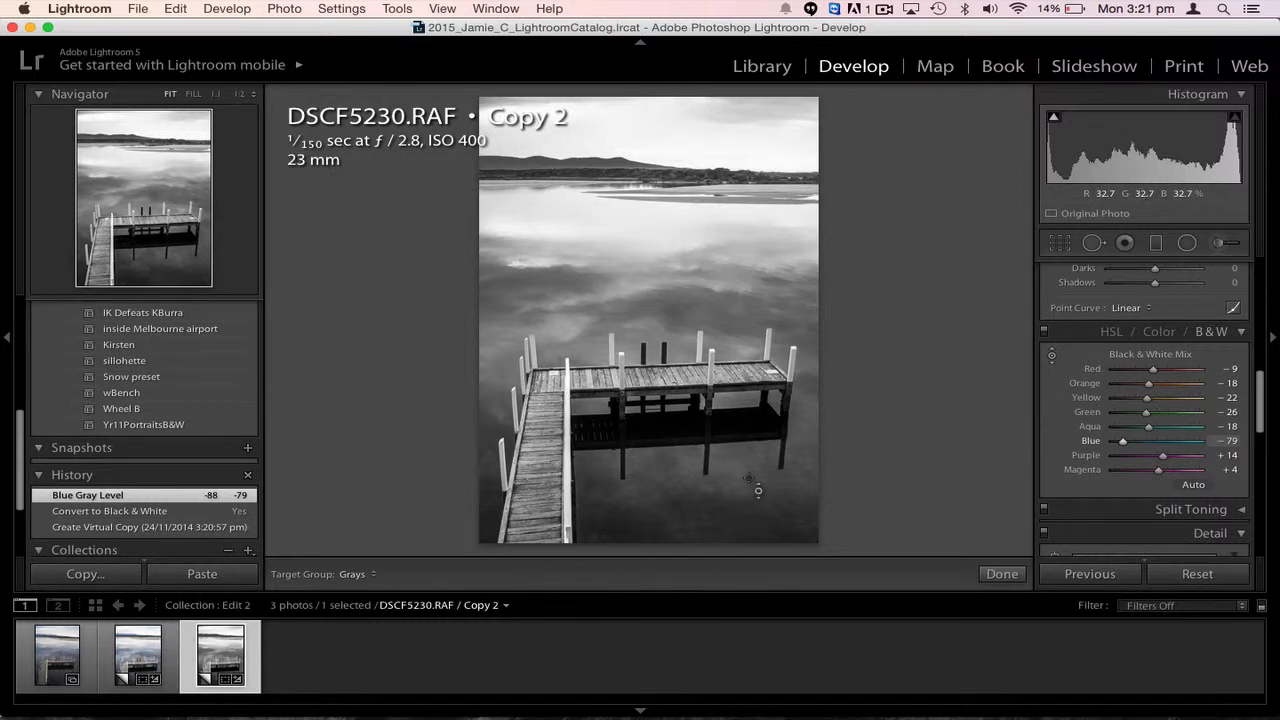
{"action": "mouse_move", "coordinate": [650, 480]}
{"action": "left_mouse_down"}
{"action": "mouse_move", "coordinate": [650, 420]}
{"action": "mouse_move", "coordinate": [650, 498]}
{"action": "left_mouse_up"}
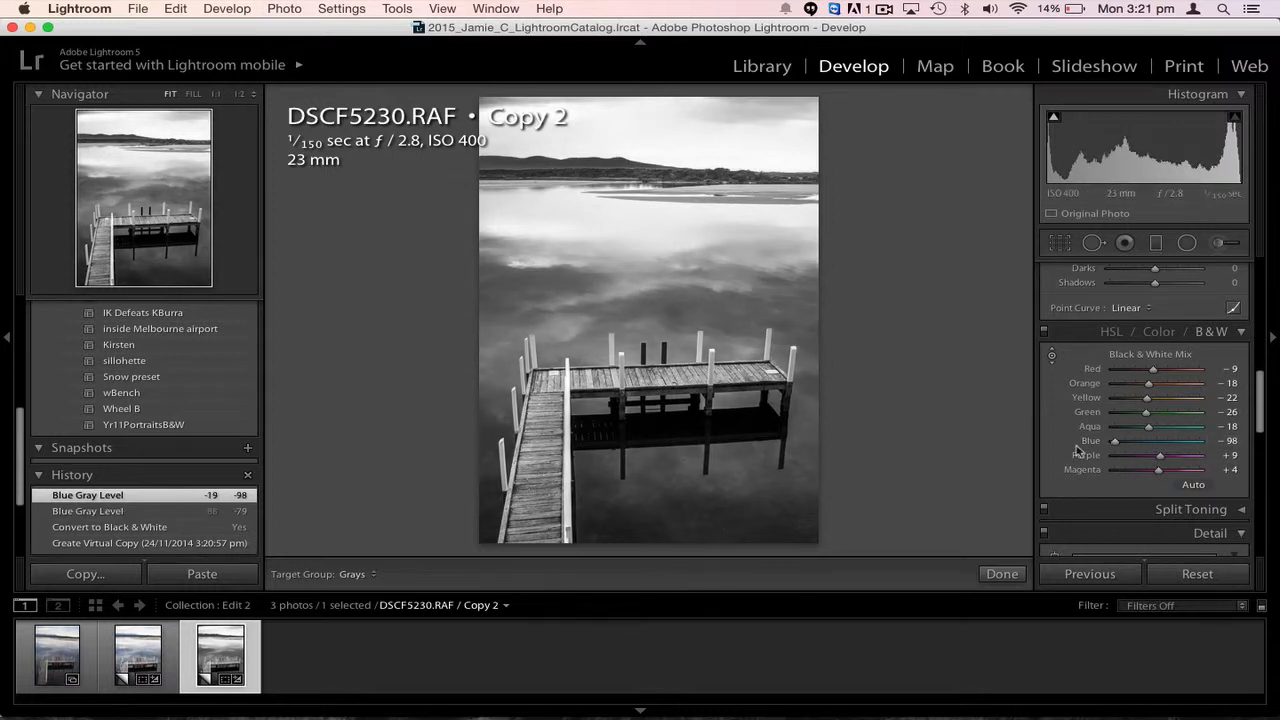
{"action": "mouse_move", "coordinate": [1149, 430]}
{"action": "left_mouse_down"}
{"action": "mouse_move", "coordinate": [1110, 430]}
{"action": "mouse_move", "coordinate": [1195, 428]}
{"action": "mouse_move", "coordinate": [1139, 430]}
{"action": "left_mouse_up"}
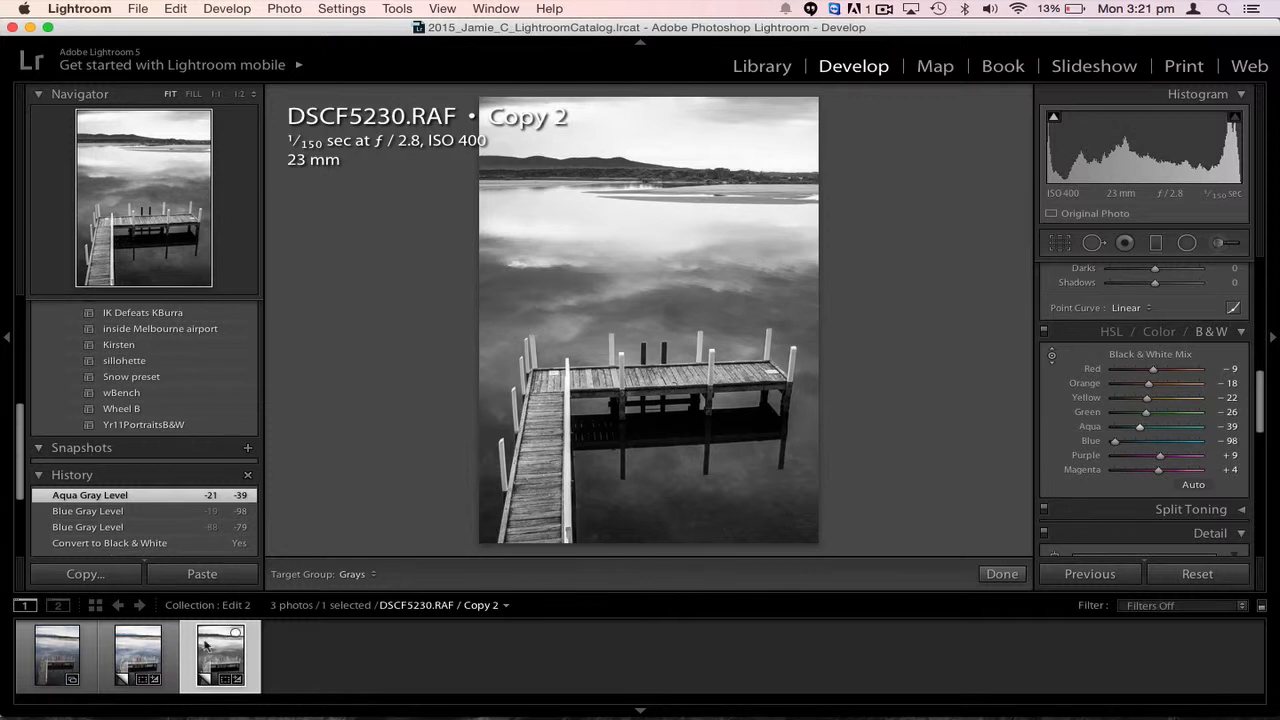
{"action": "key", "text": "Left"}
{"action": "key", "text": "Left"}
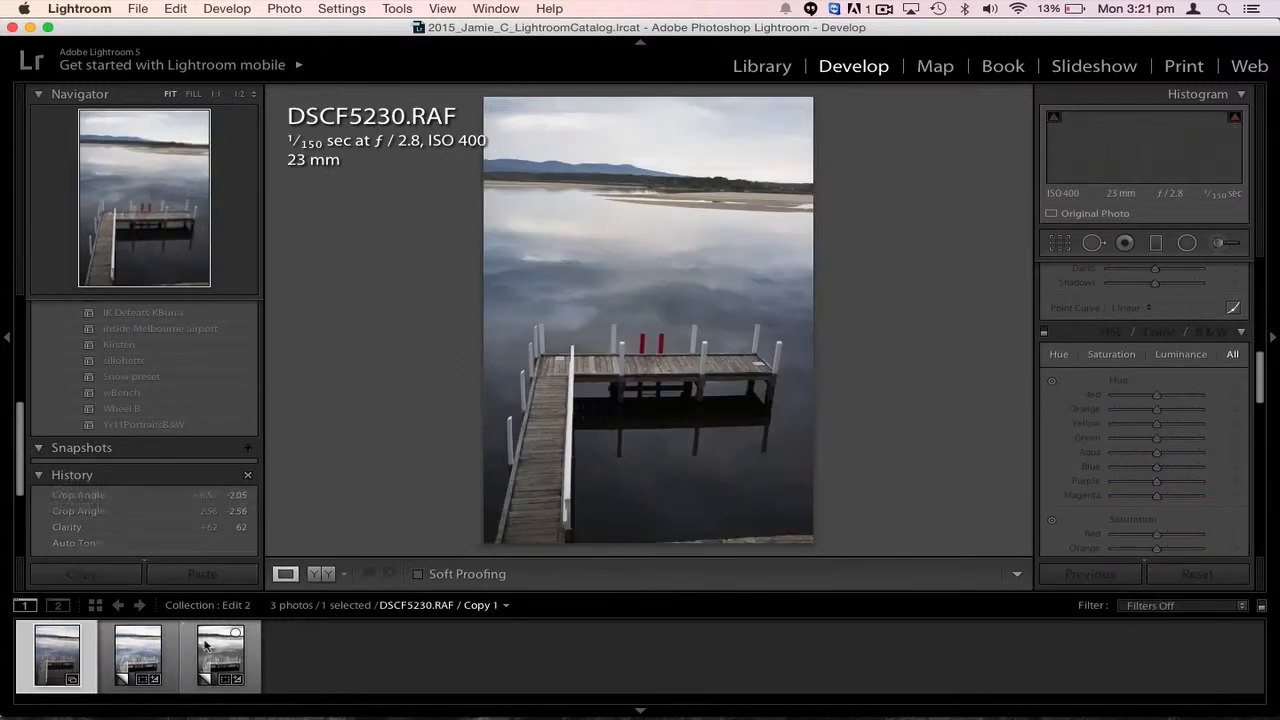
{"action": "key", "text": "Right"}
{"action": "key", "text": "Right"}
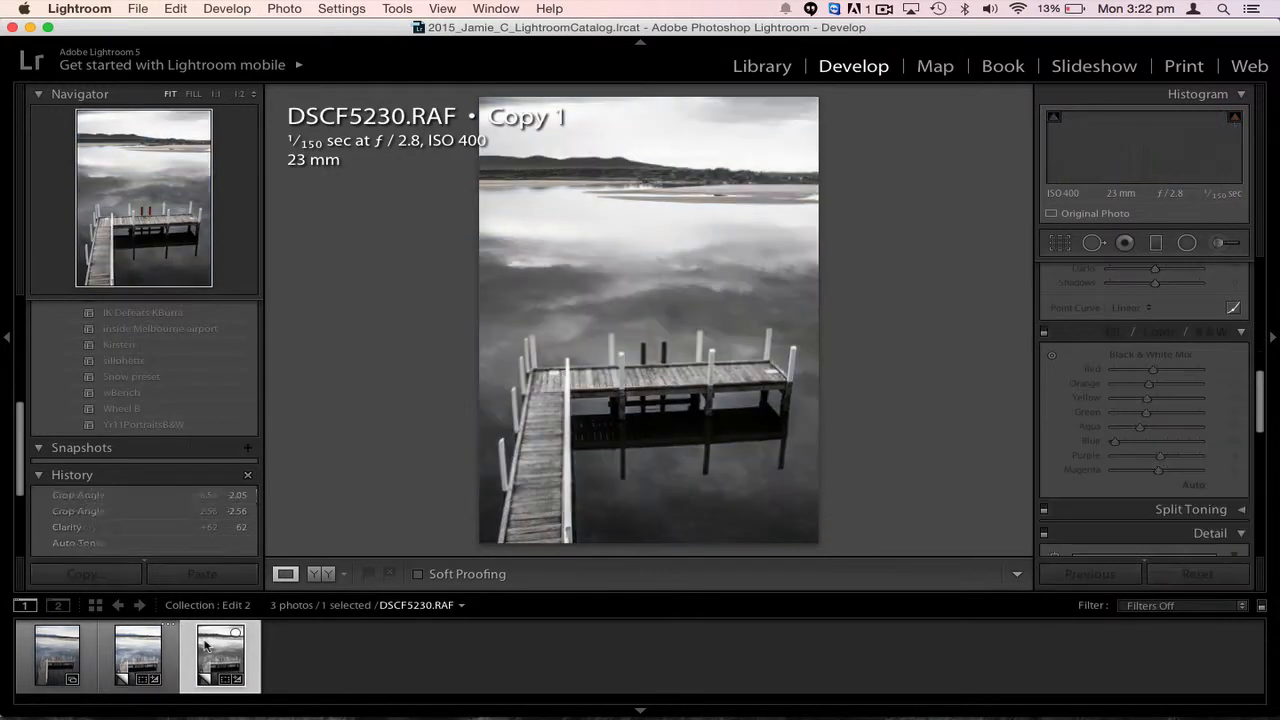
- Return to the Library and create a collection named Finals inside the Excercise 1 collection set
{"action": "key", "text": "e"}
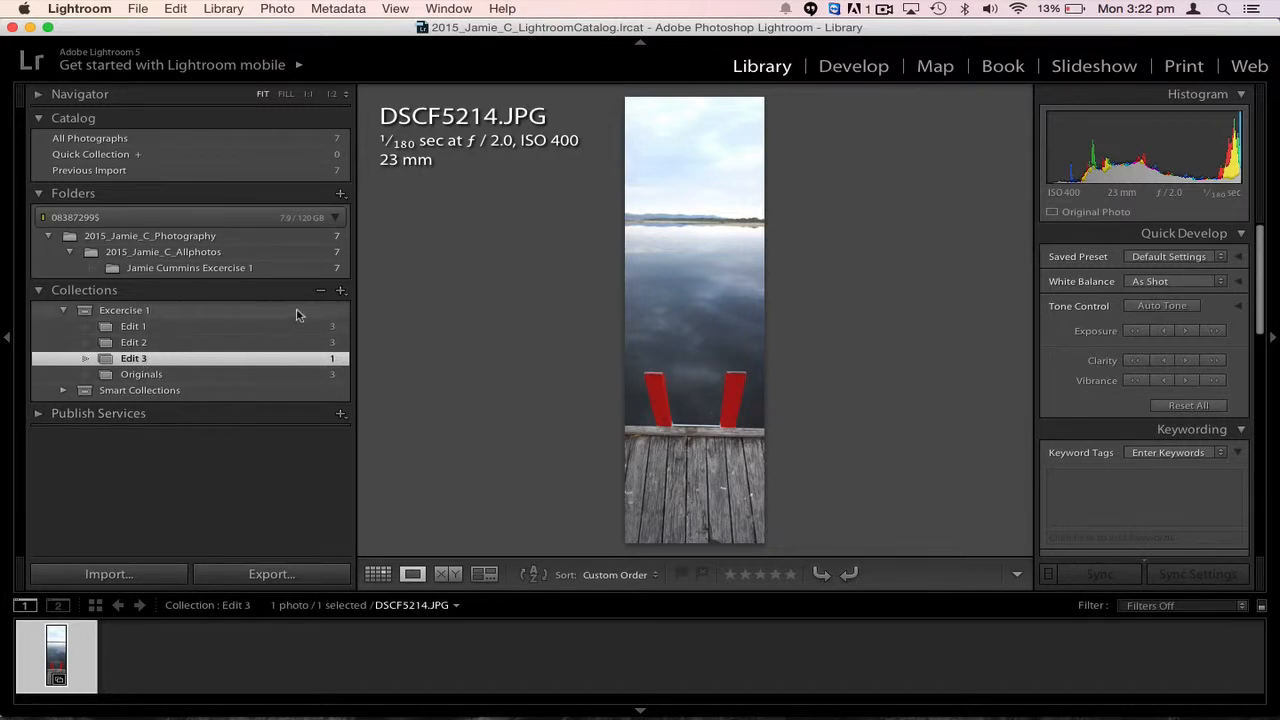
{"action": "left_click", "coordinate": [340, 291]}
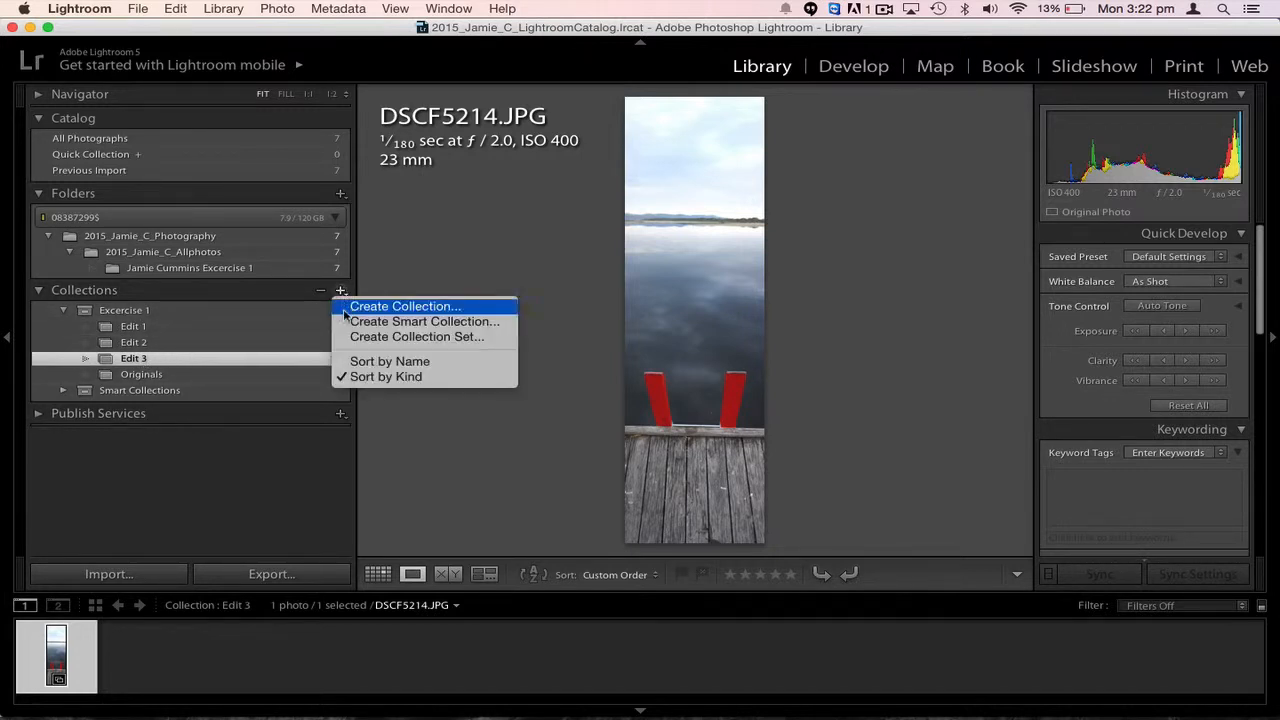
{"action": "left_click", "coordinate": [400, 306]}
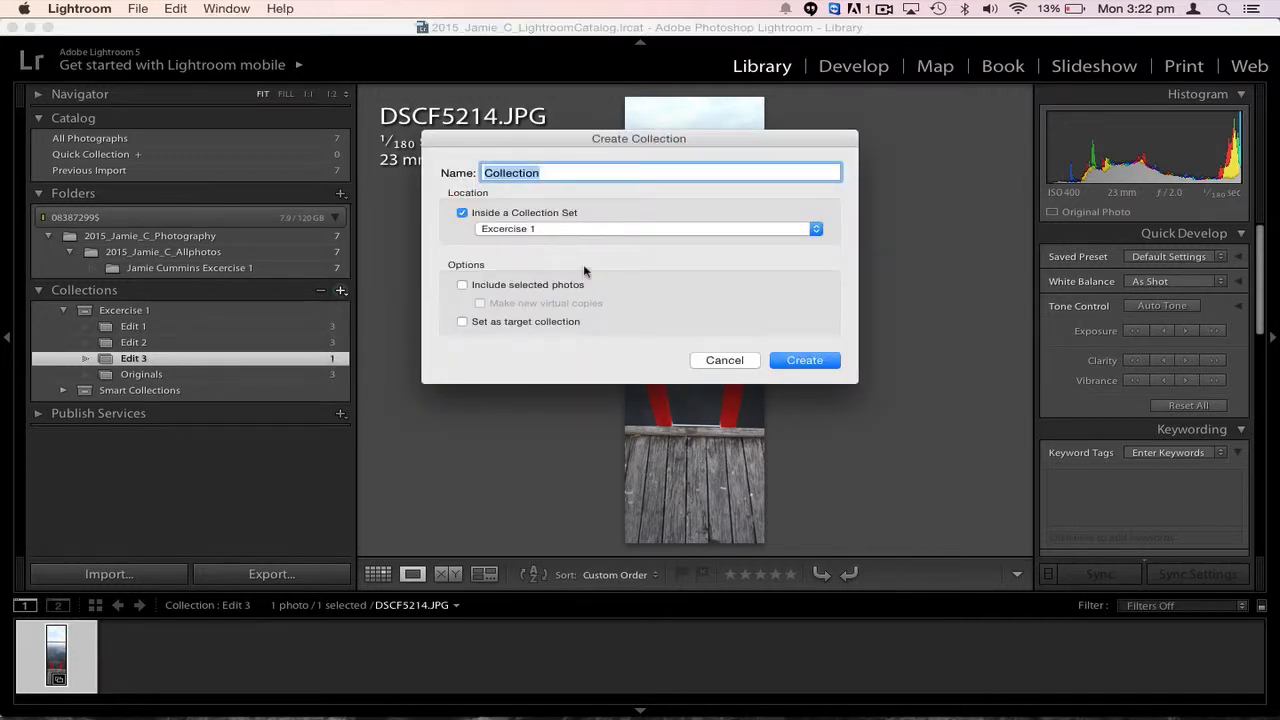
{"action": "type", "text": "Fil"}
{"action": "type", "text": "nals"}
{"action": "left_click", "coordinate": [790, 361]}
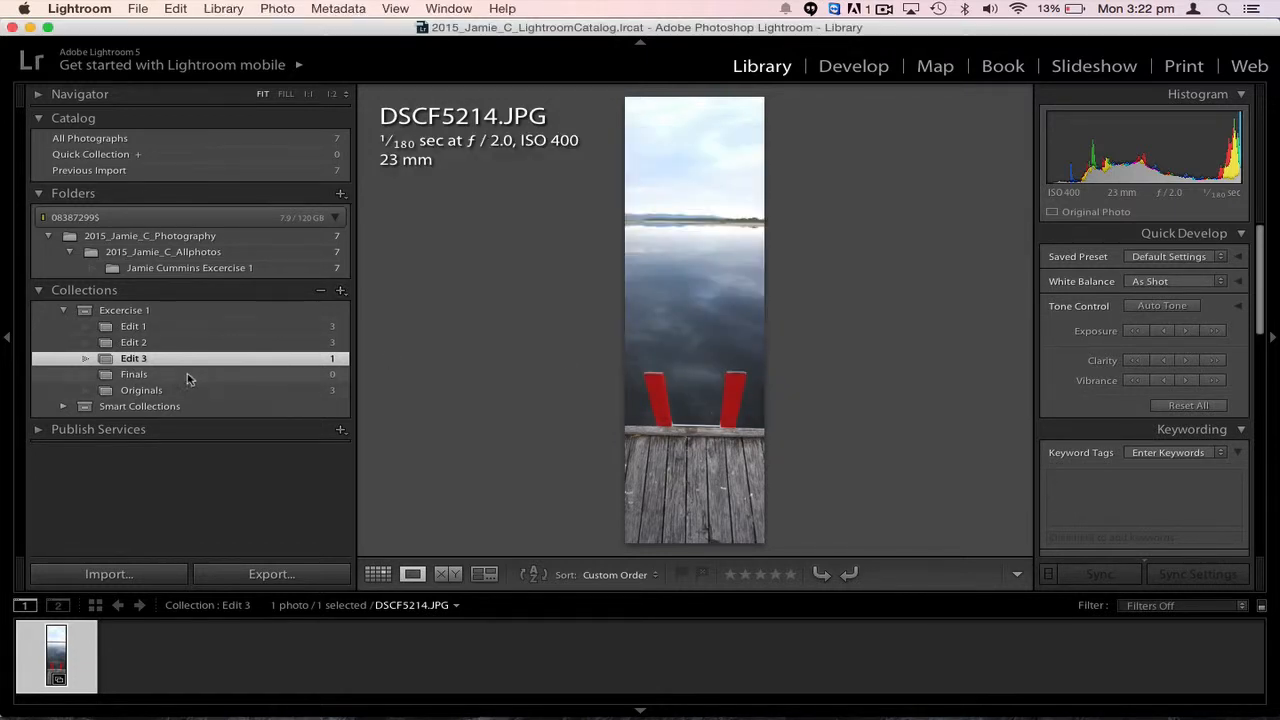
- Compare the DSCF5210 versions in Edit 1 and add Copy 2 to the Finals collection
{"action": "left_click", "coordinate": [234, 326]}
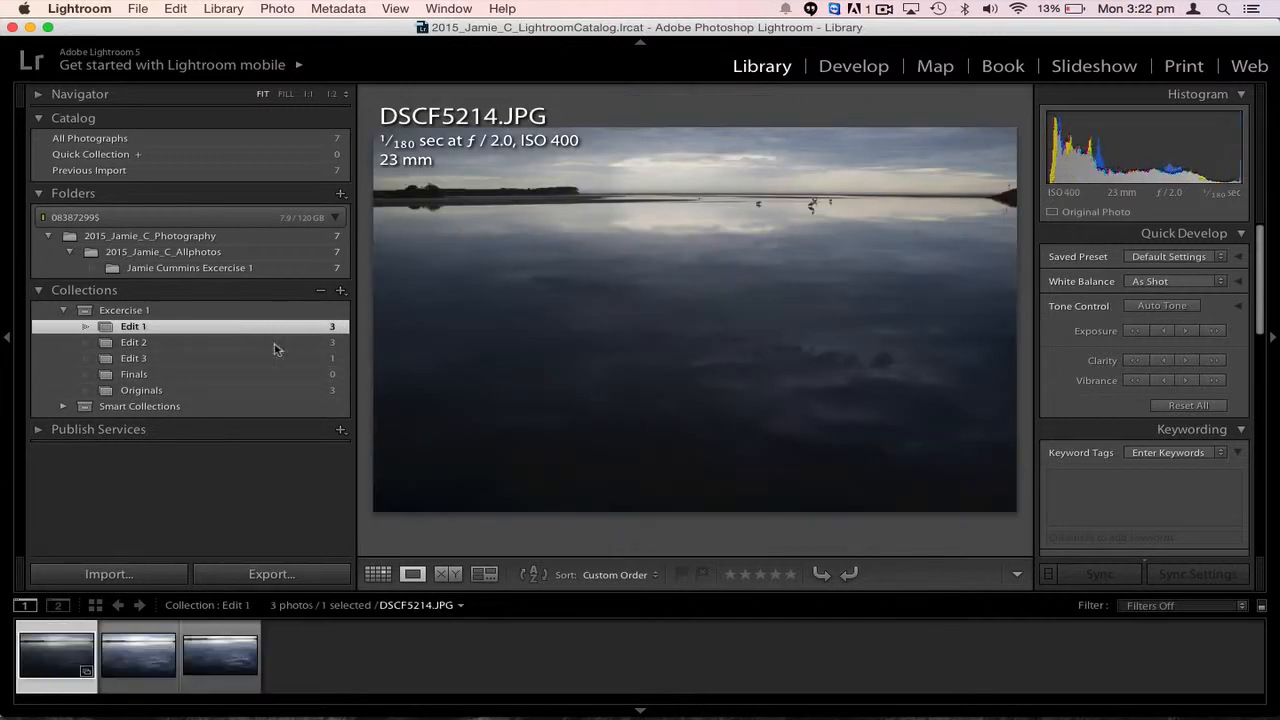
{"action": "left_click", "coordinate": [203, 668]}
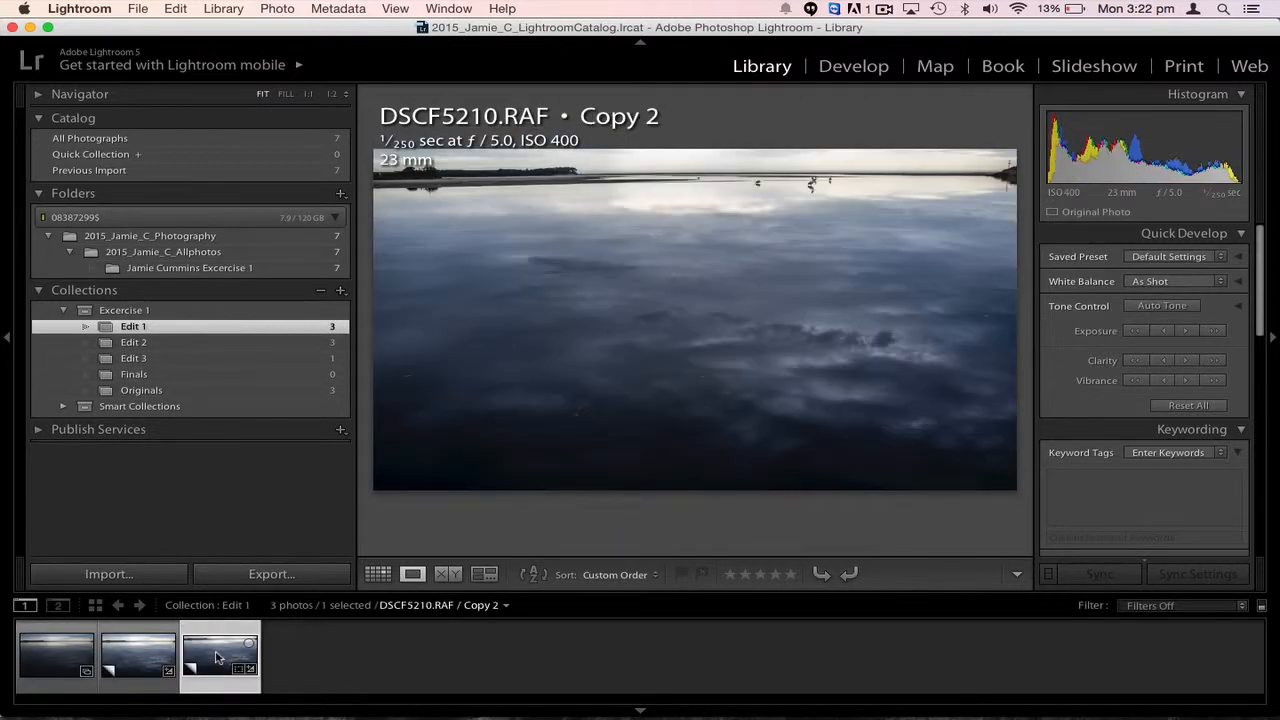
{"action": "left_click", "coordinate": [148, 645]}
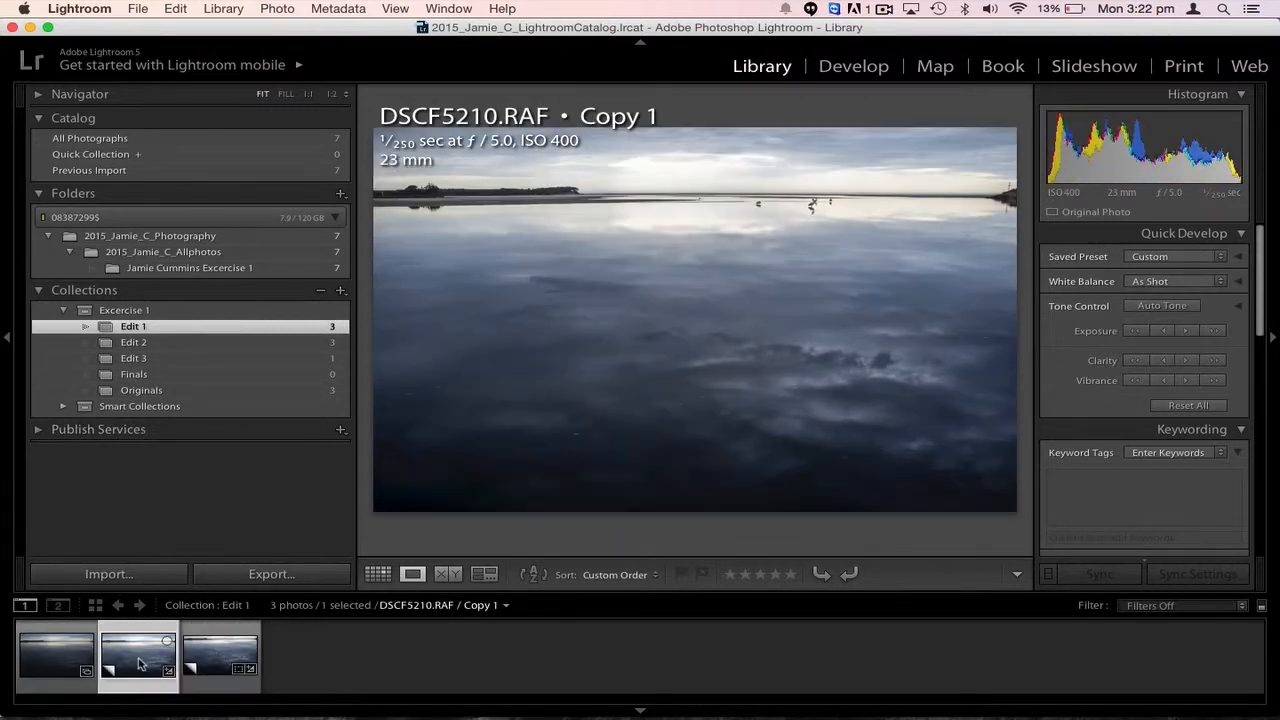
{"action": "left_click", "coordinate": [224, 655]}
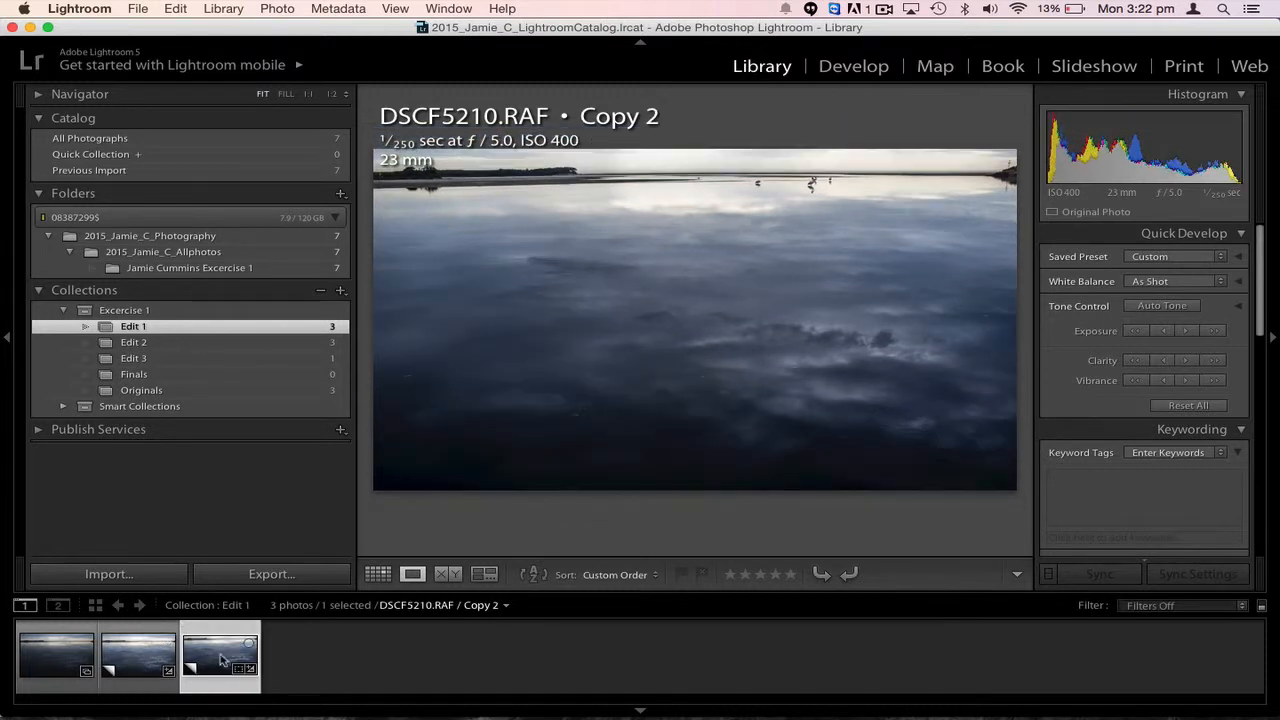
{"action": "left_click_drag", "start_coordinate": [222, 658], "coordinate": [229, 374]}
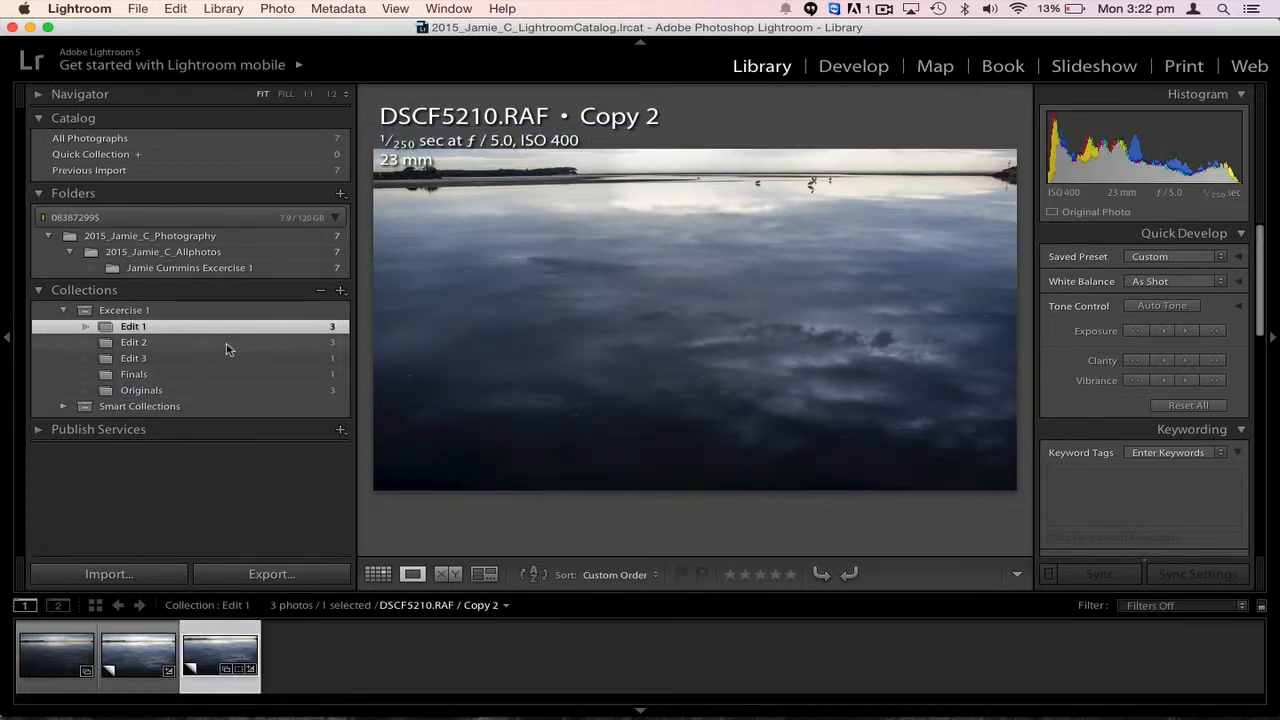
- Compare the DSCF5230 versions in Edit 2 and add the black and white Copy 2 to the Finals collection
{"action": "left_click", "coordinate": [226, 345]}
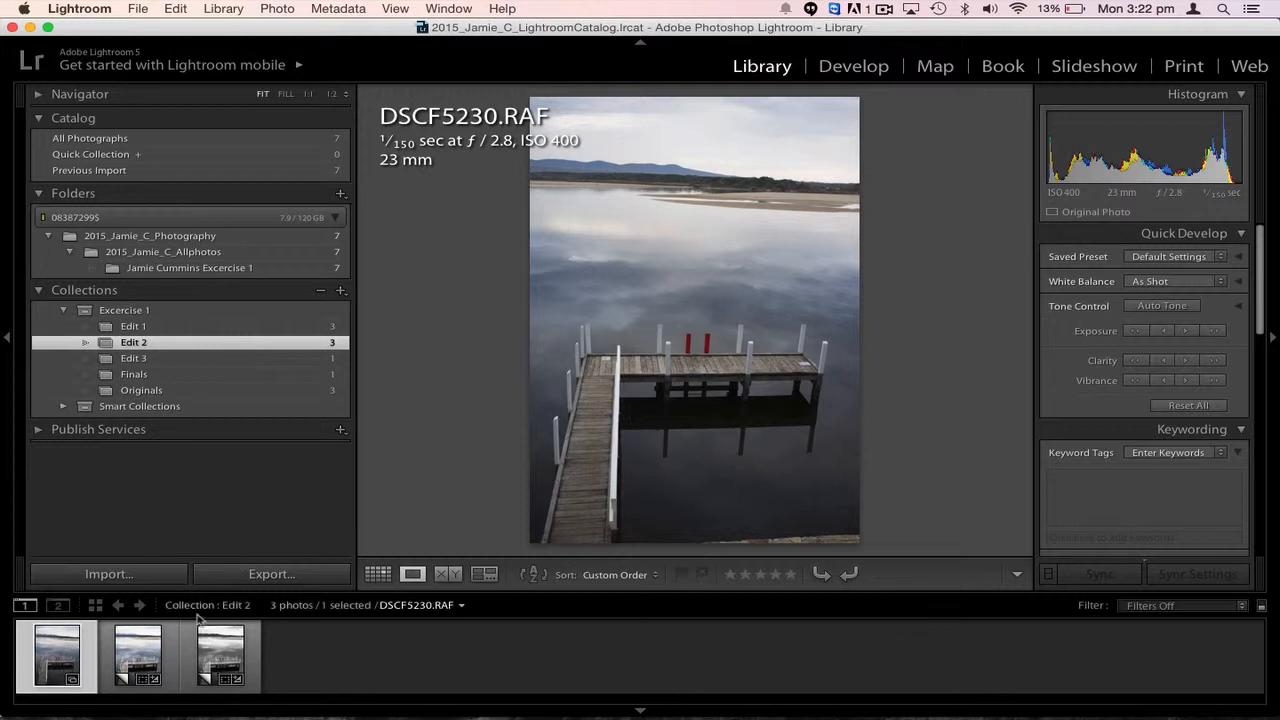
{"action": "left_click", "coordinate": [145, 655]}
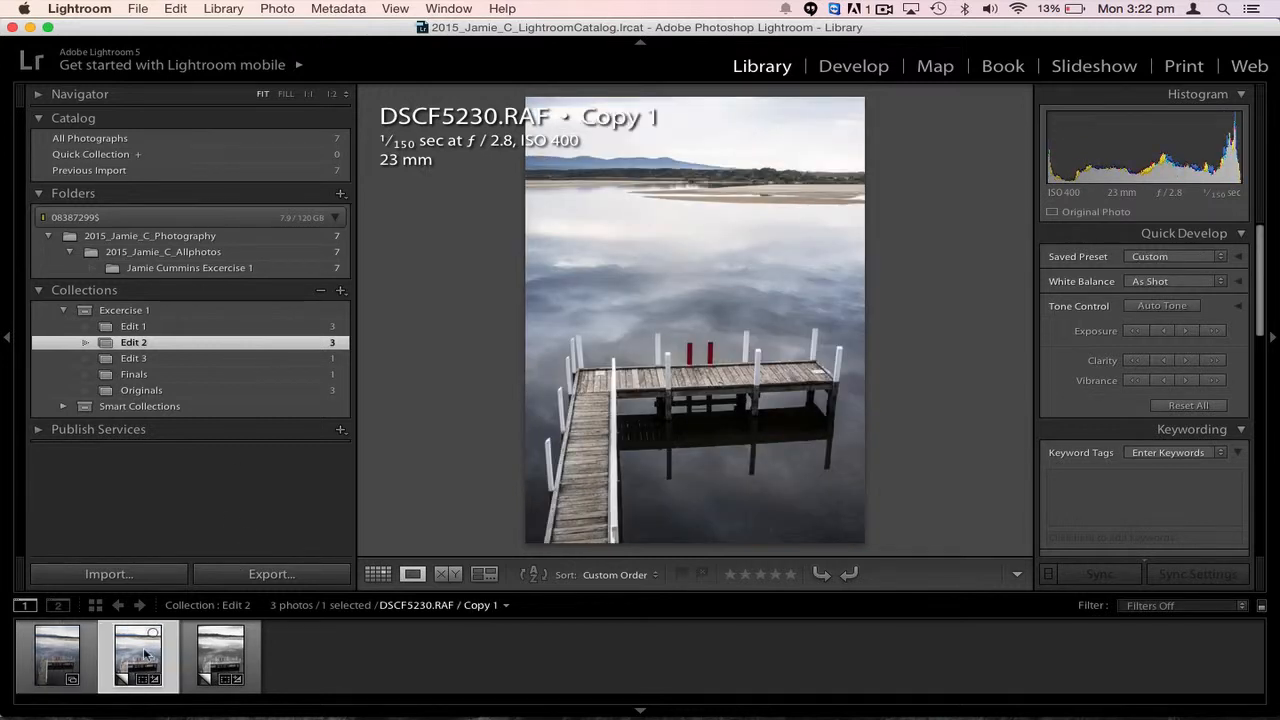
{"action": "left_click", "coordinate": [213, 658]}
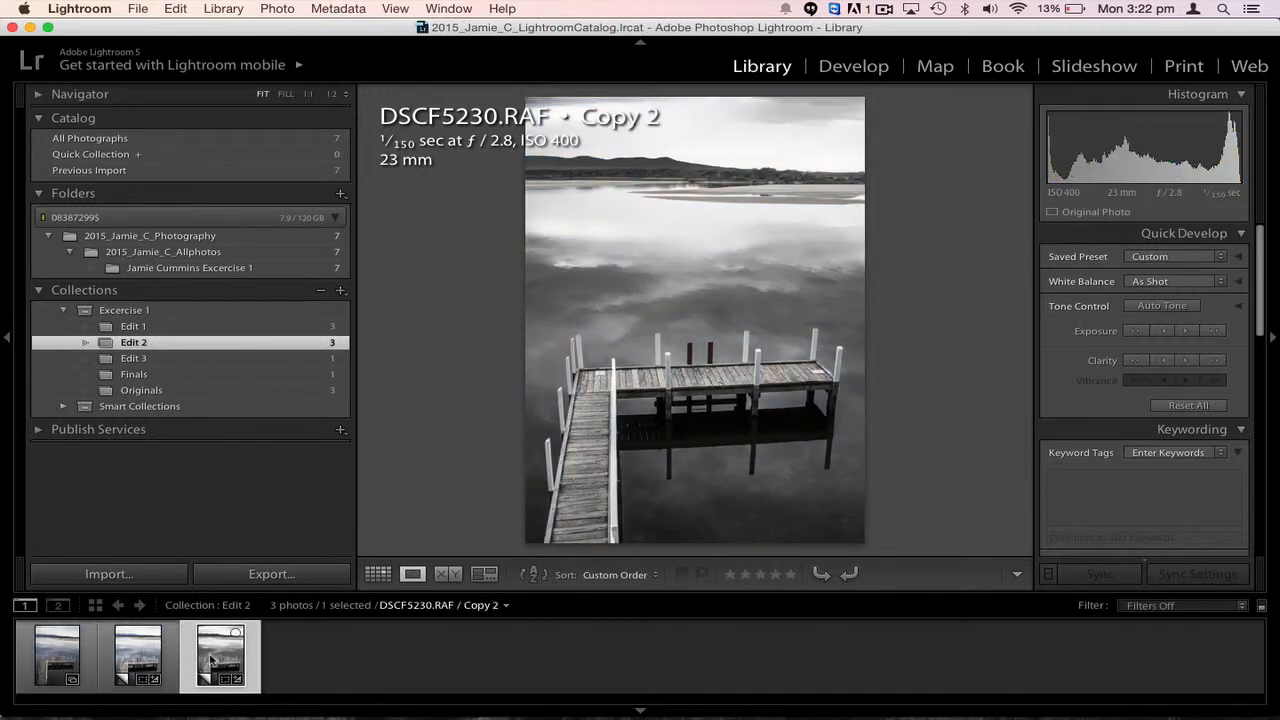
{"action": "left_click_drag", "start_coordinate": [210, 658], "coordinate": [251, 377]}
- Review the contents of the Originals and Finals collections
{"action": "left_click", "coordinate": [244, 392]}
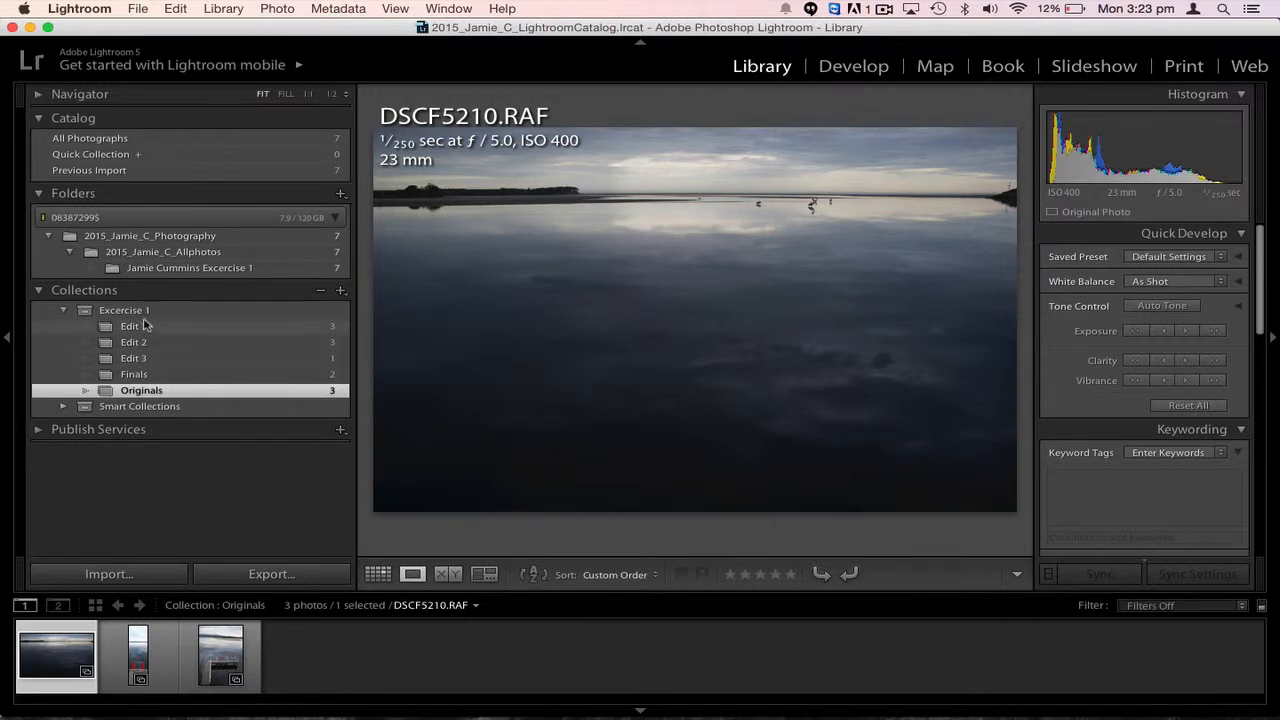
{"action": "left_click", "coordinate": [134, 374]}
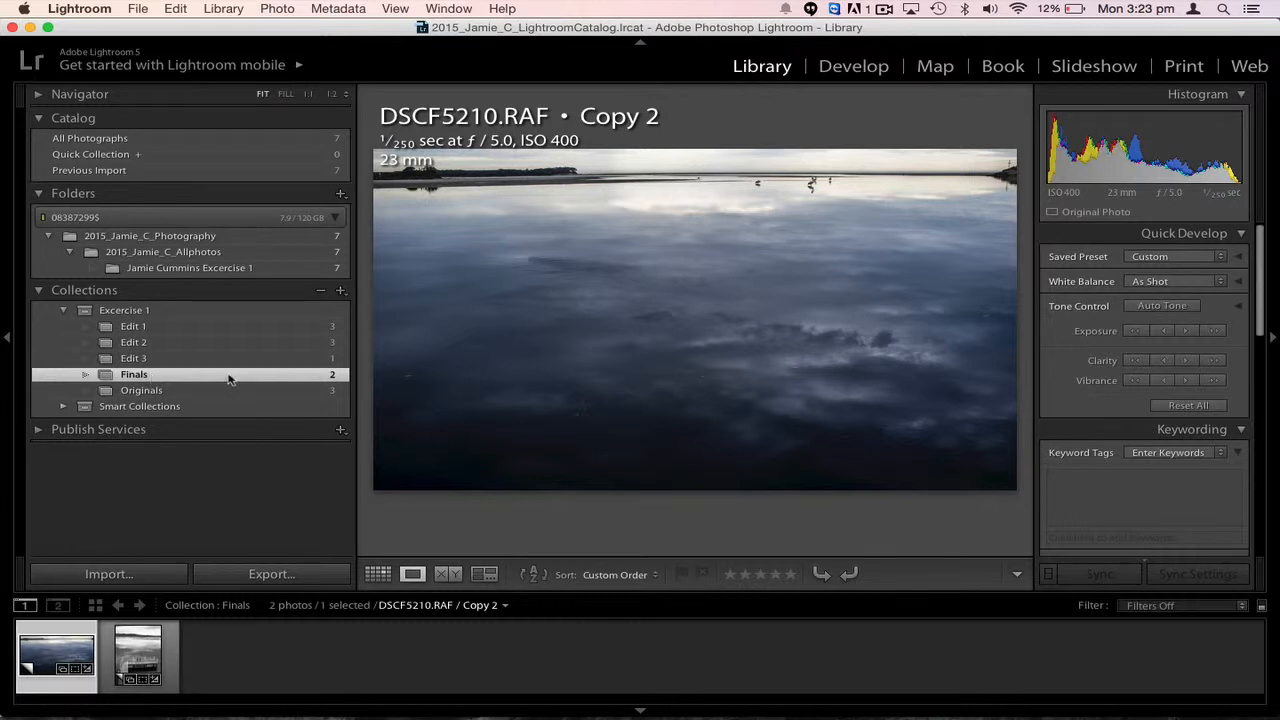
{"action": "left_click", "coordinate": [196, 391]}
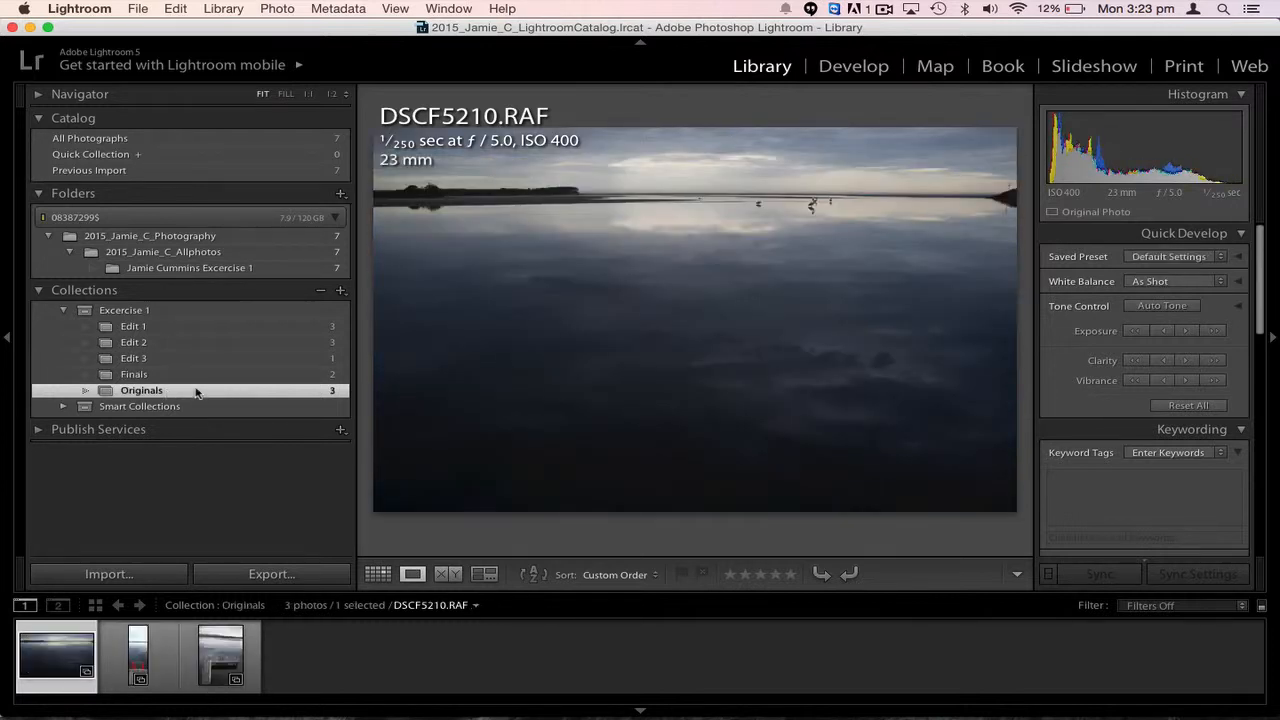